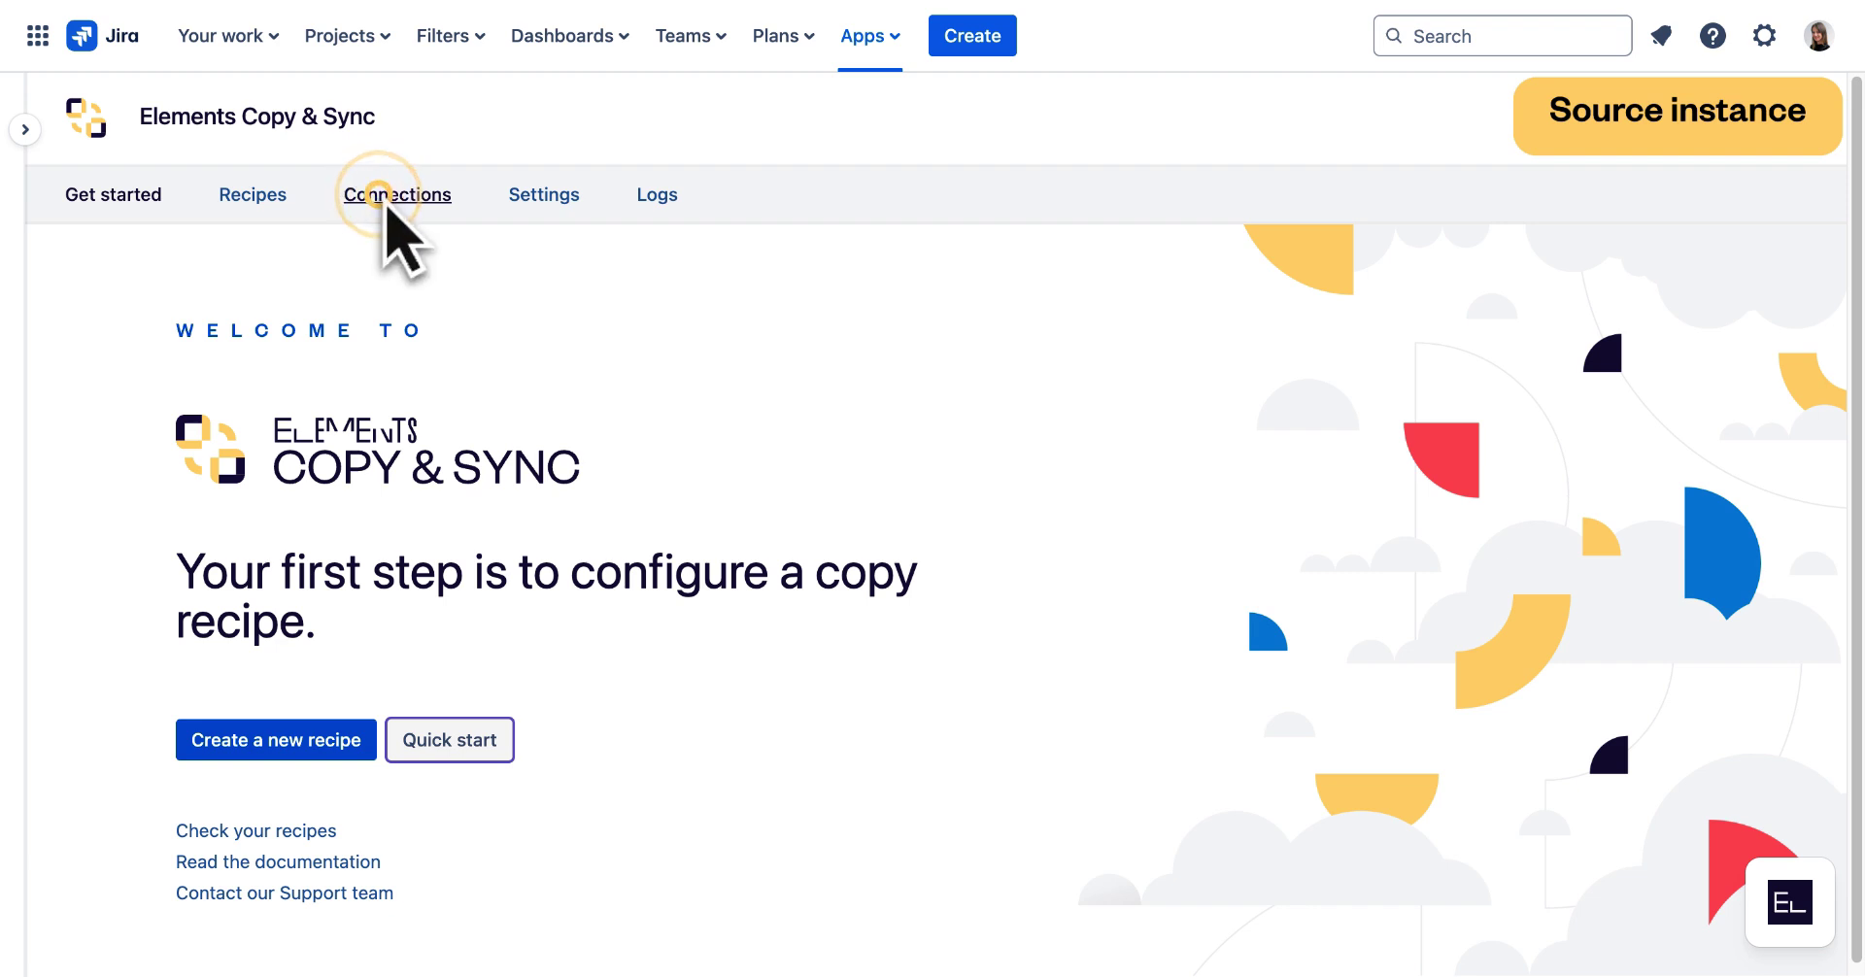
click(388, 195)
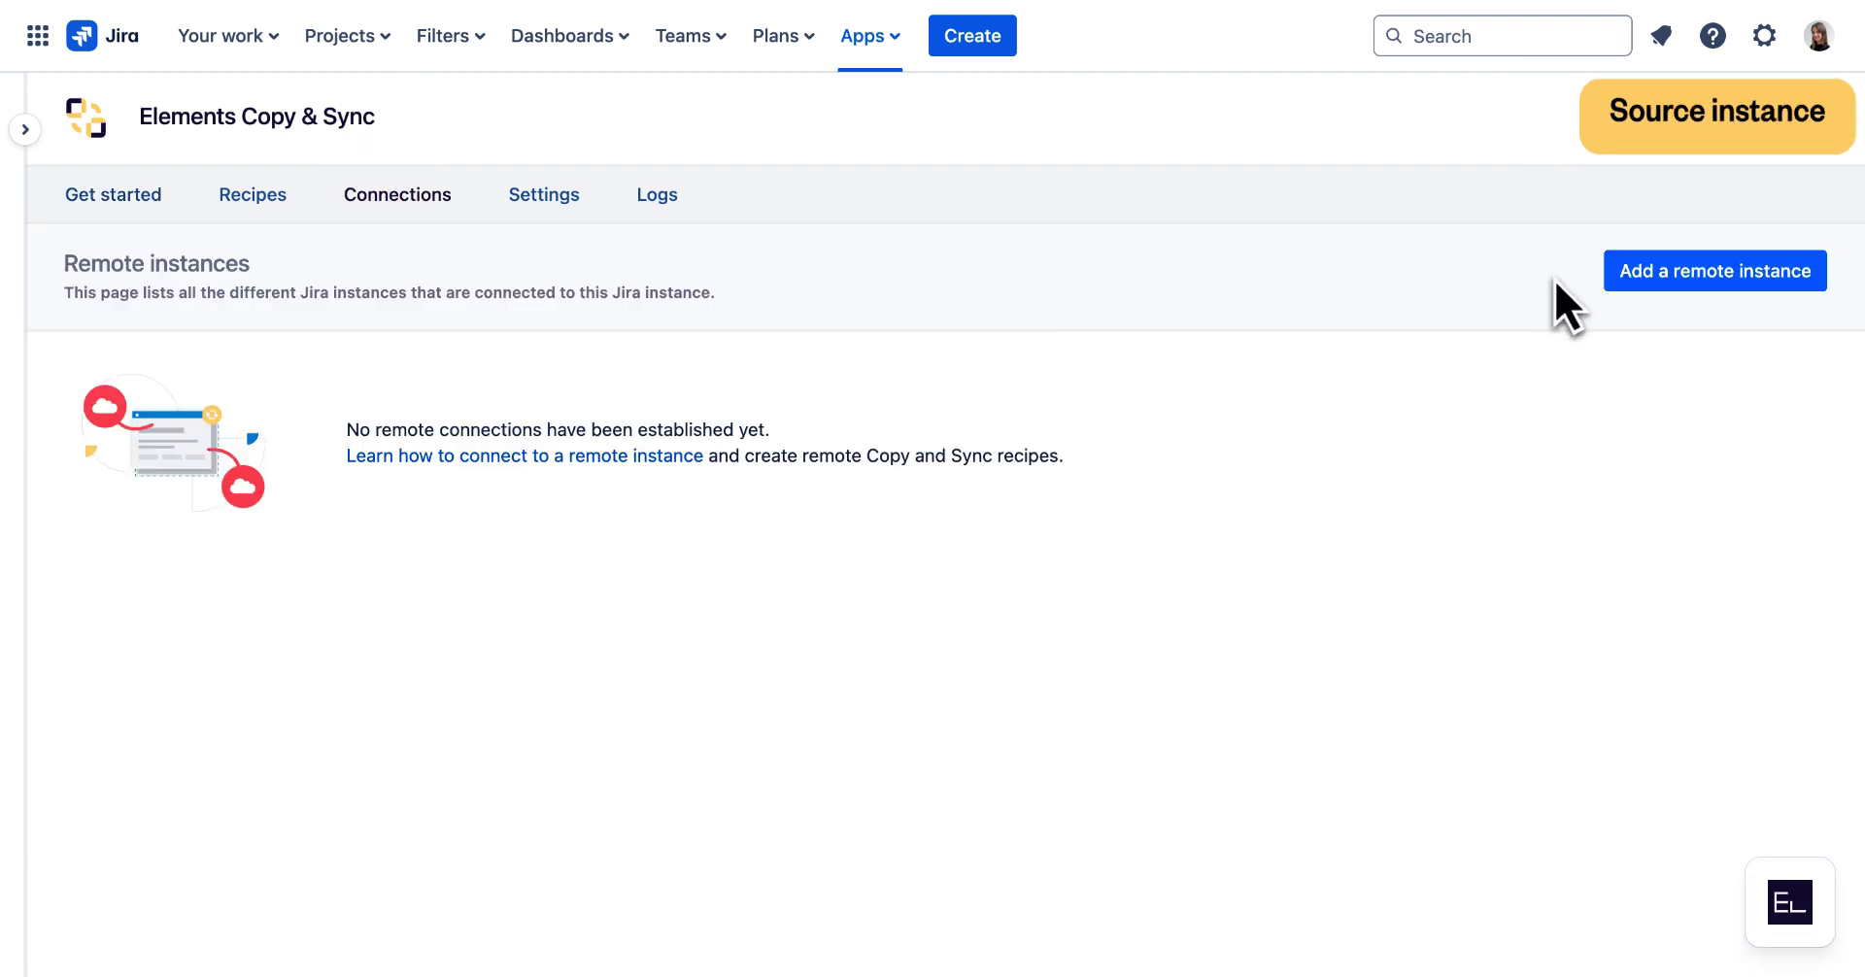
click(1678, 277)
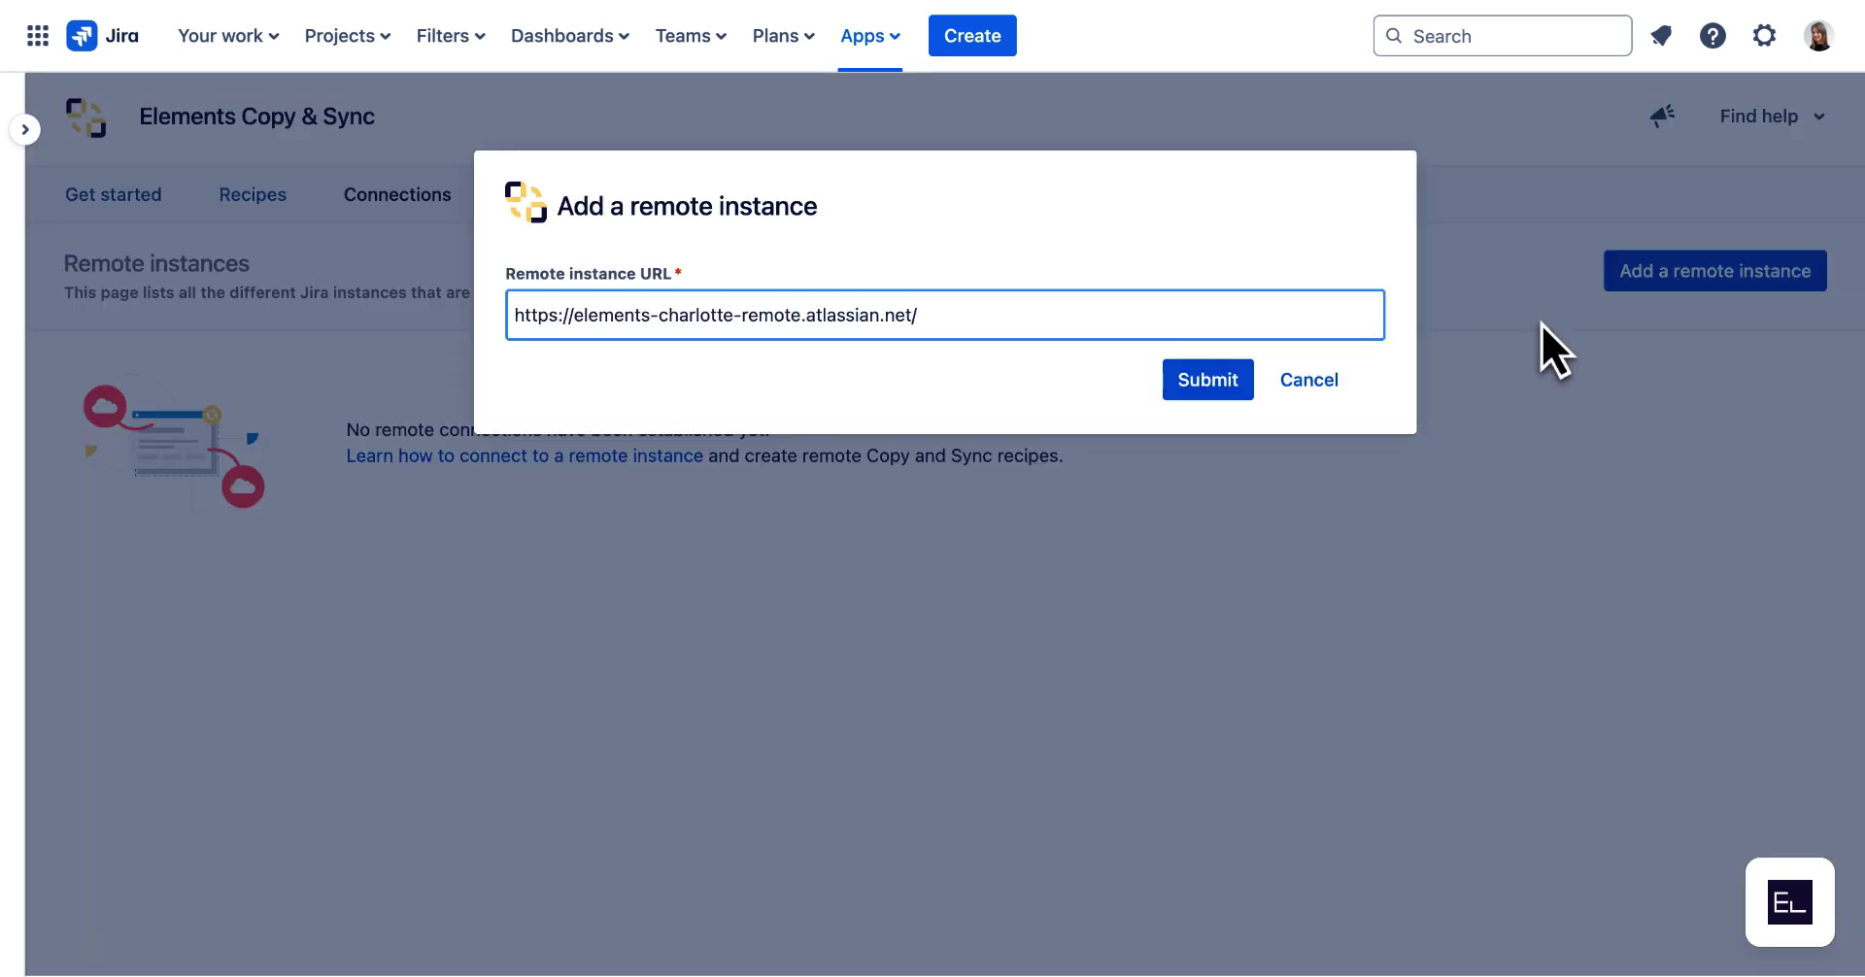
click(1208, 378)
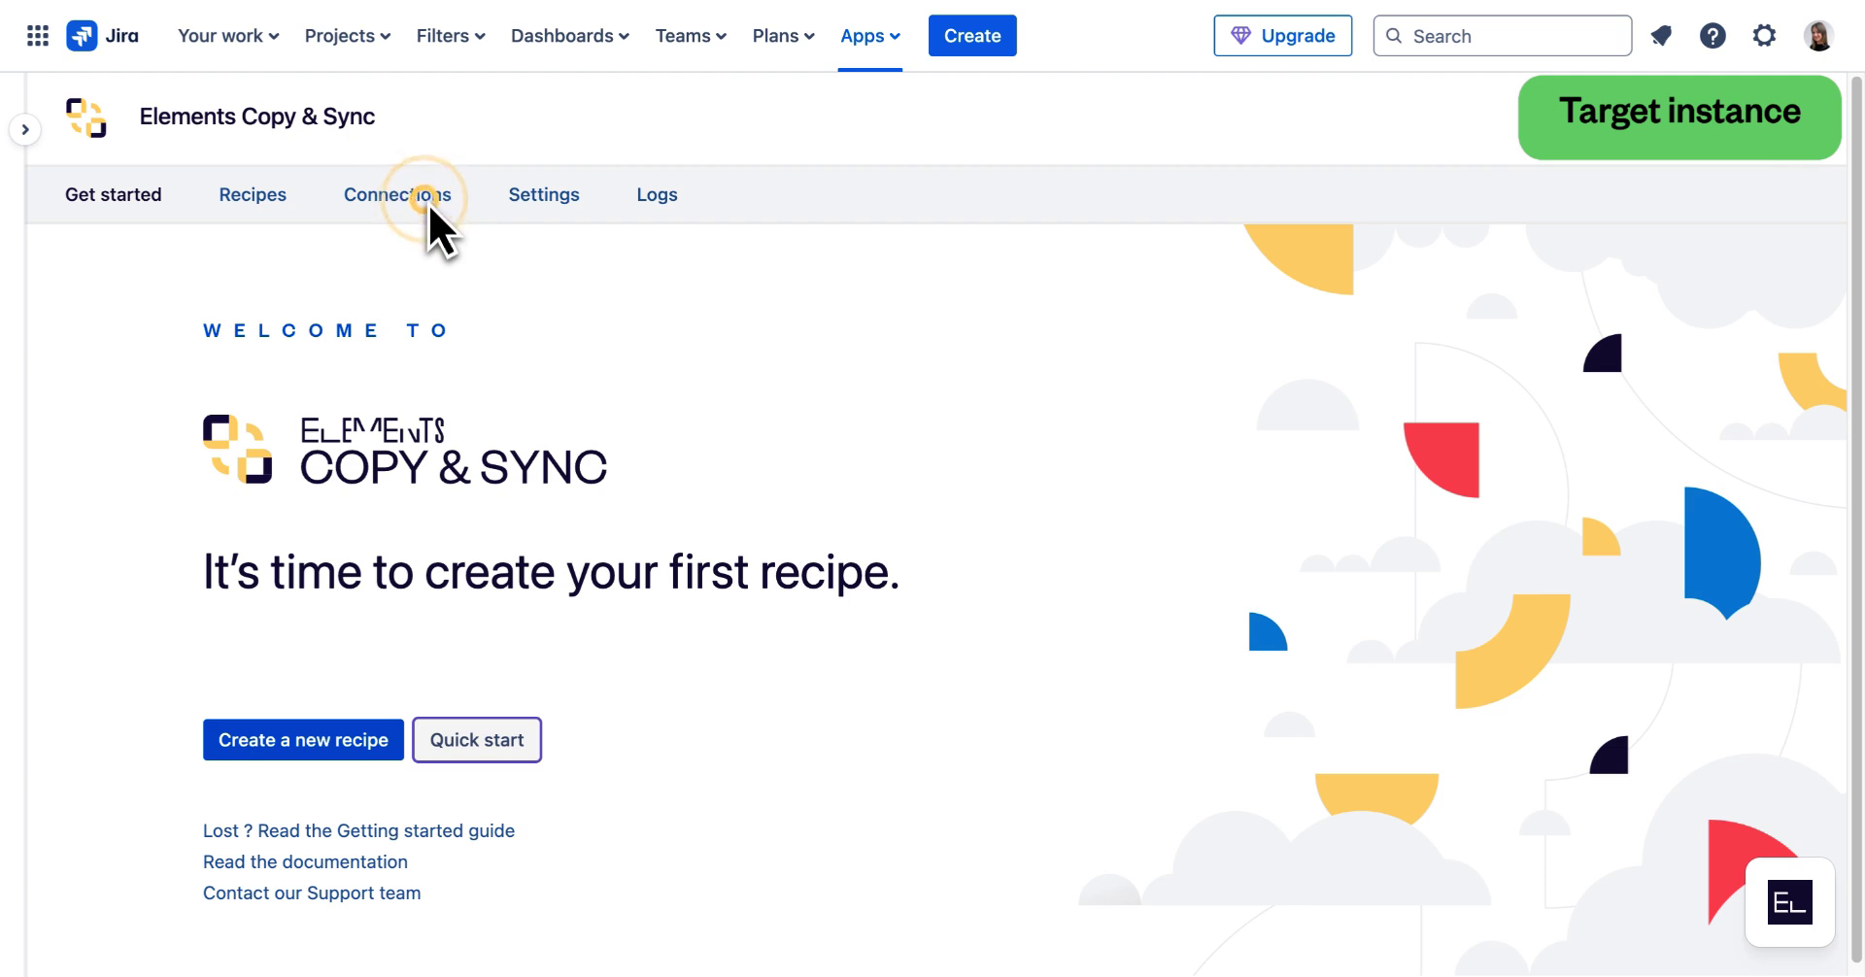
On the target instance, review and accept the incoming connection request from the source instance.
click(427, 197)
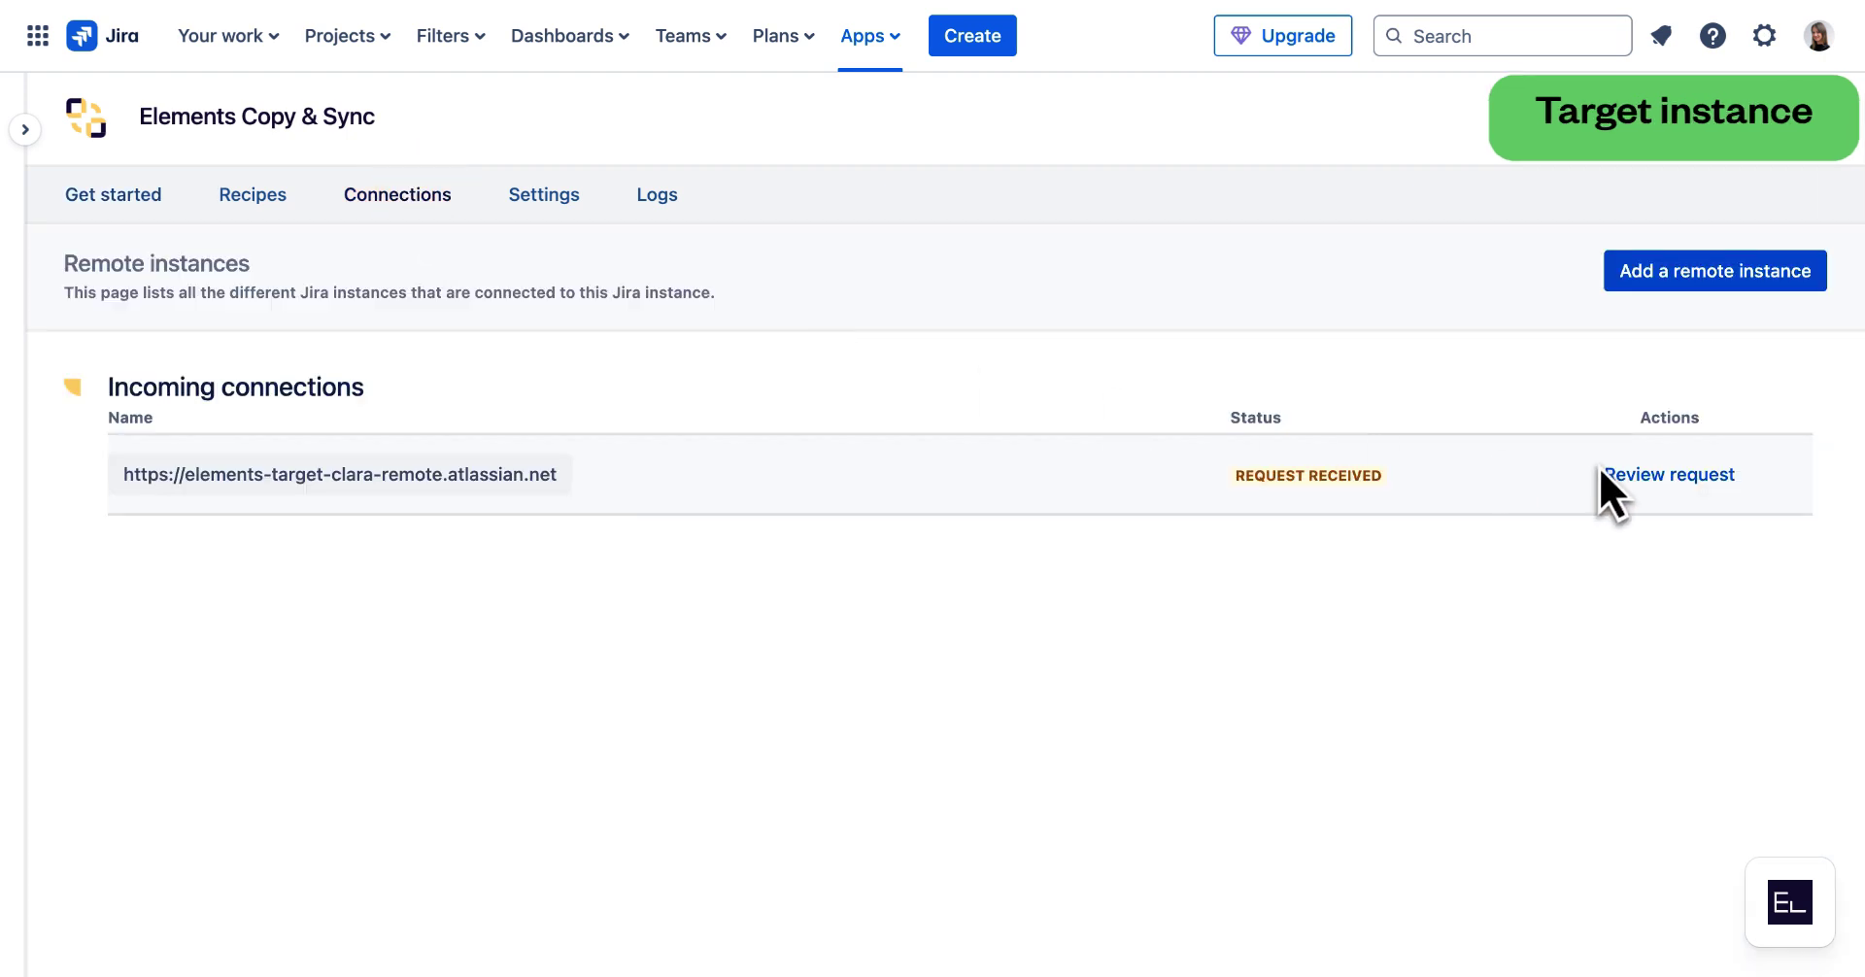
click(1766, 479)
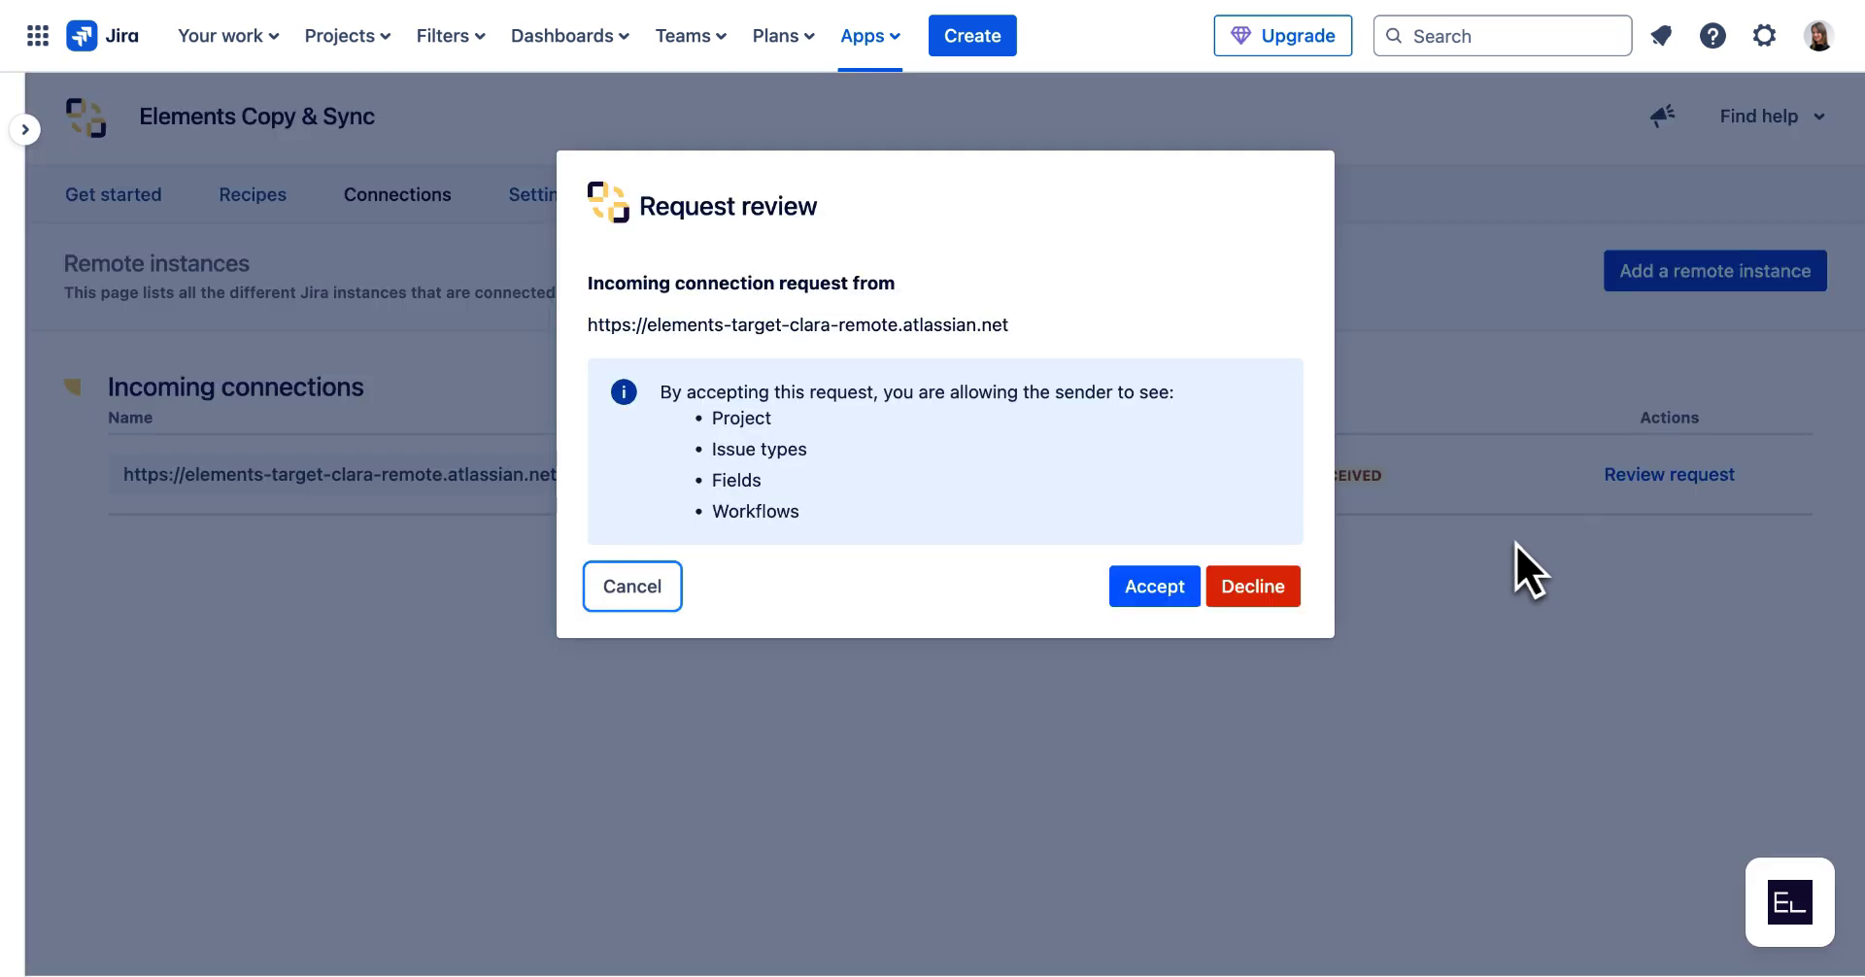
click(1156, 585)
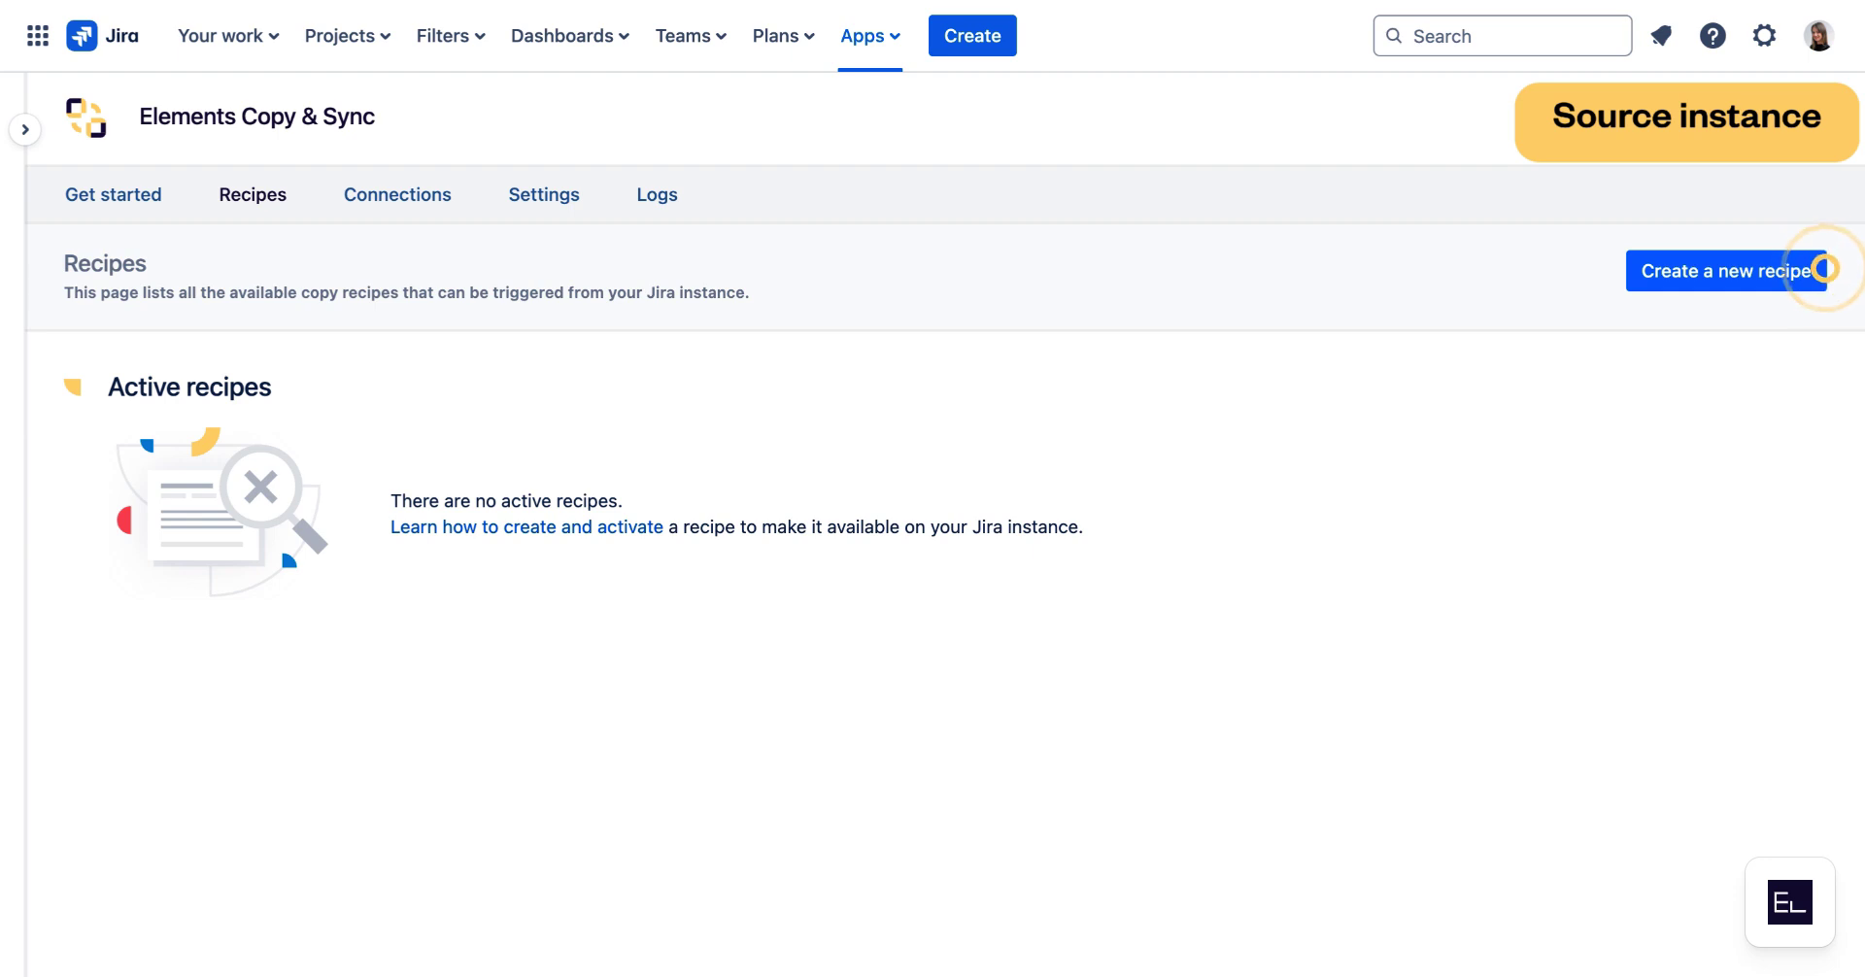
On the source instance, create a "Copy and synchronize Jira issues" recipe named "Remote instance recipe" that targets the connected remote instance.
click(1812, 273)
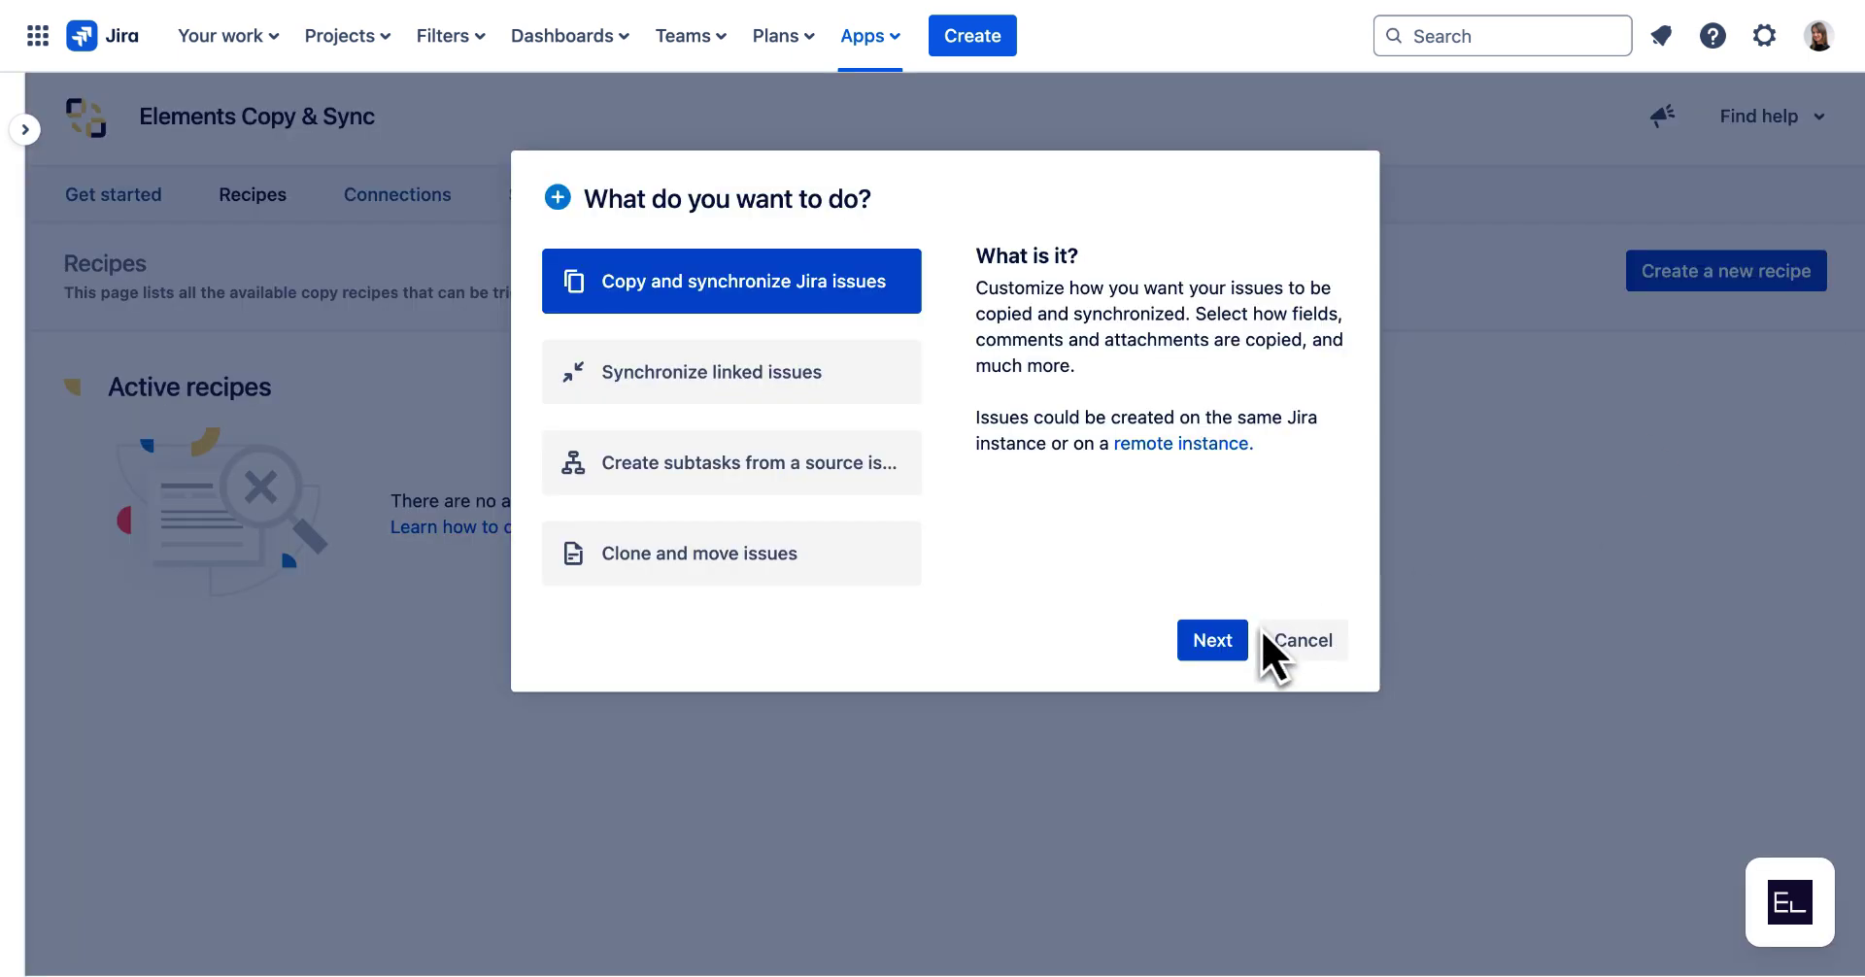
click(1201, 641)
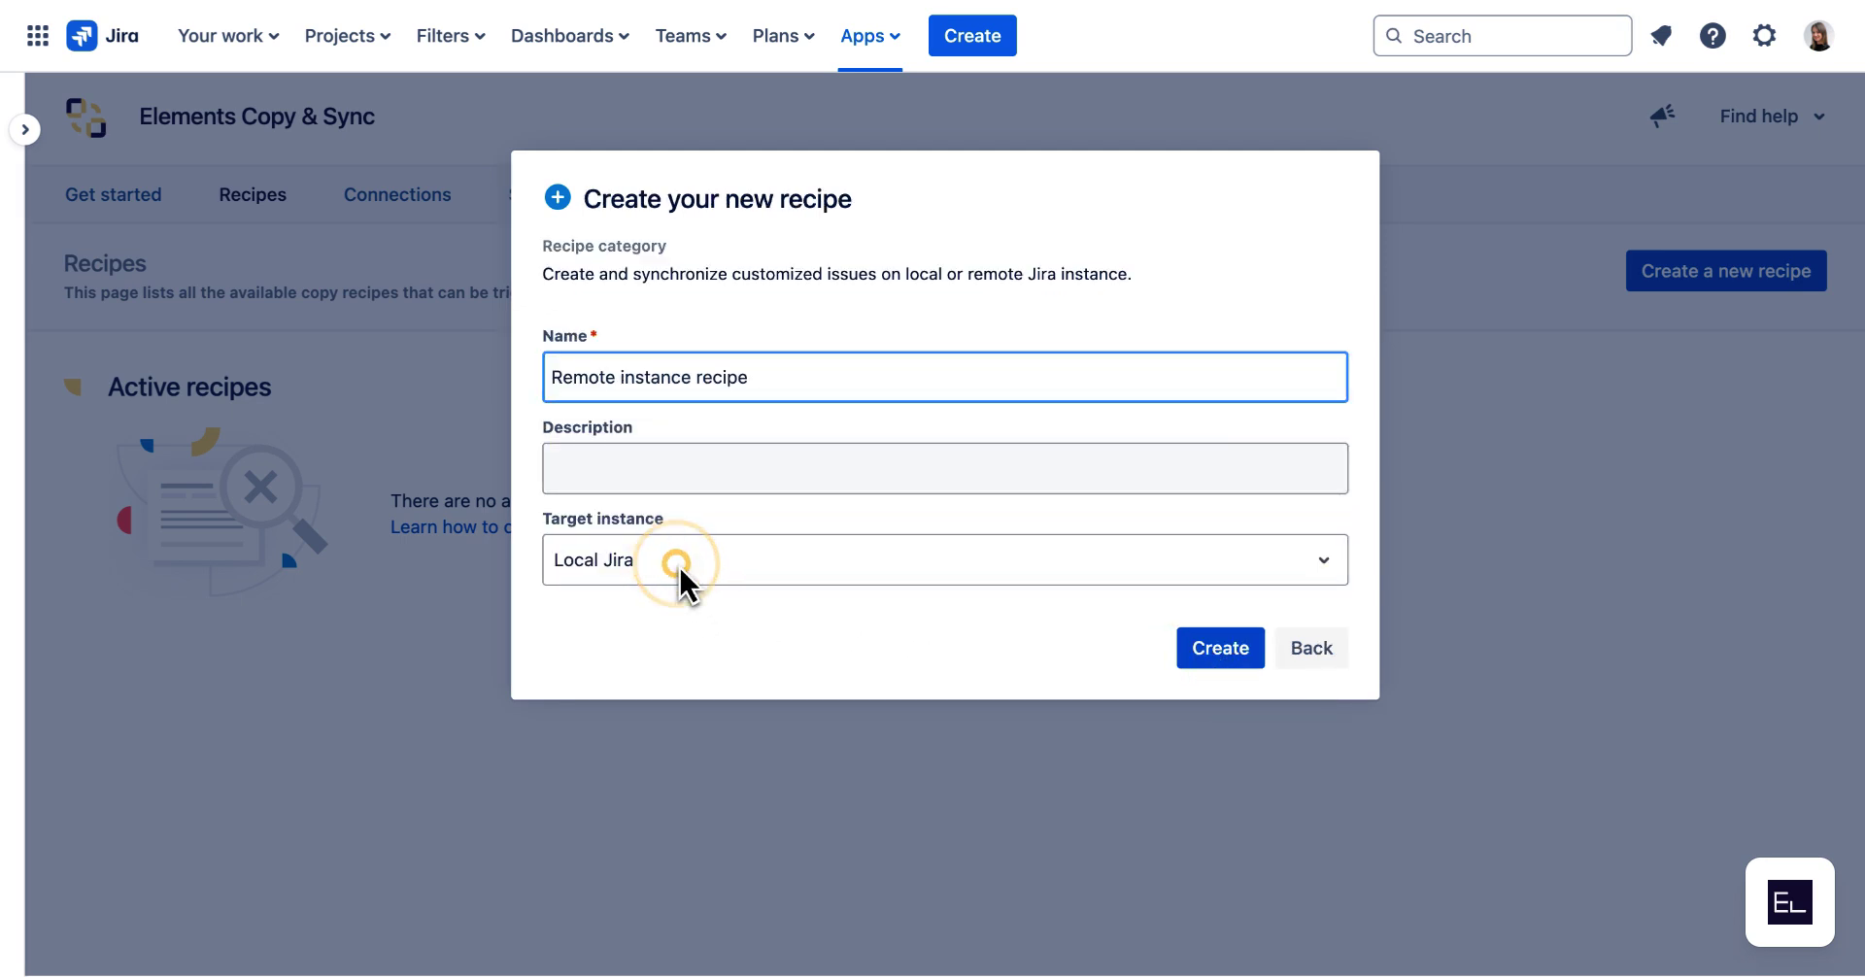
click(679, 563)
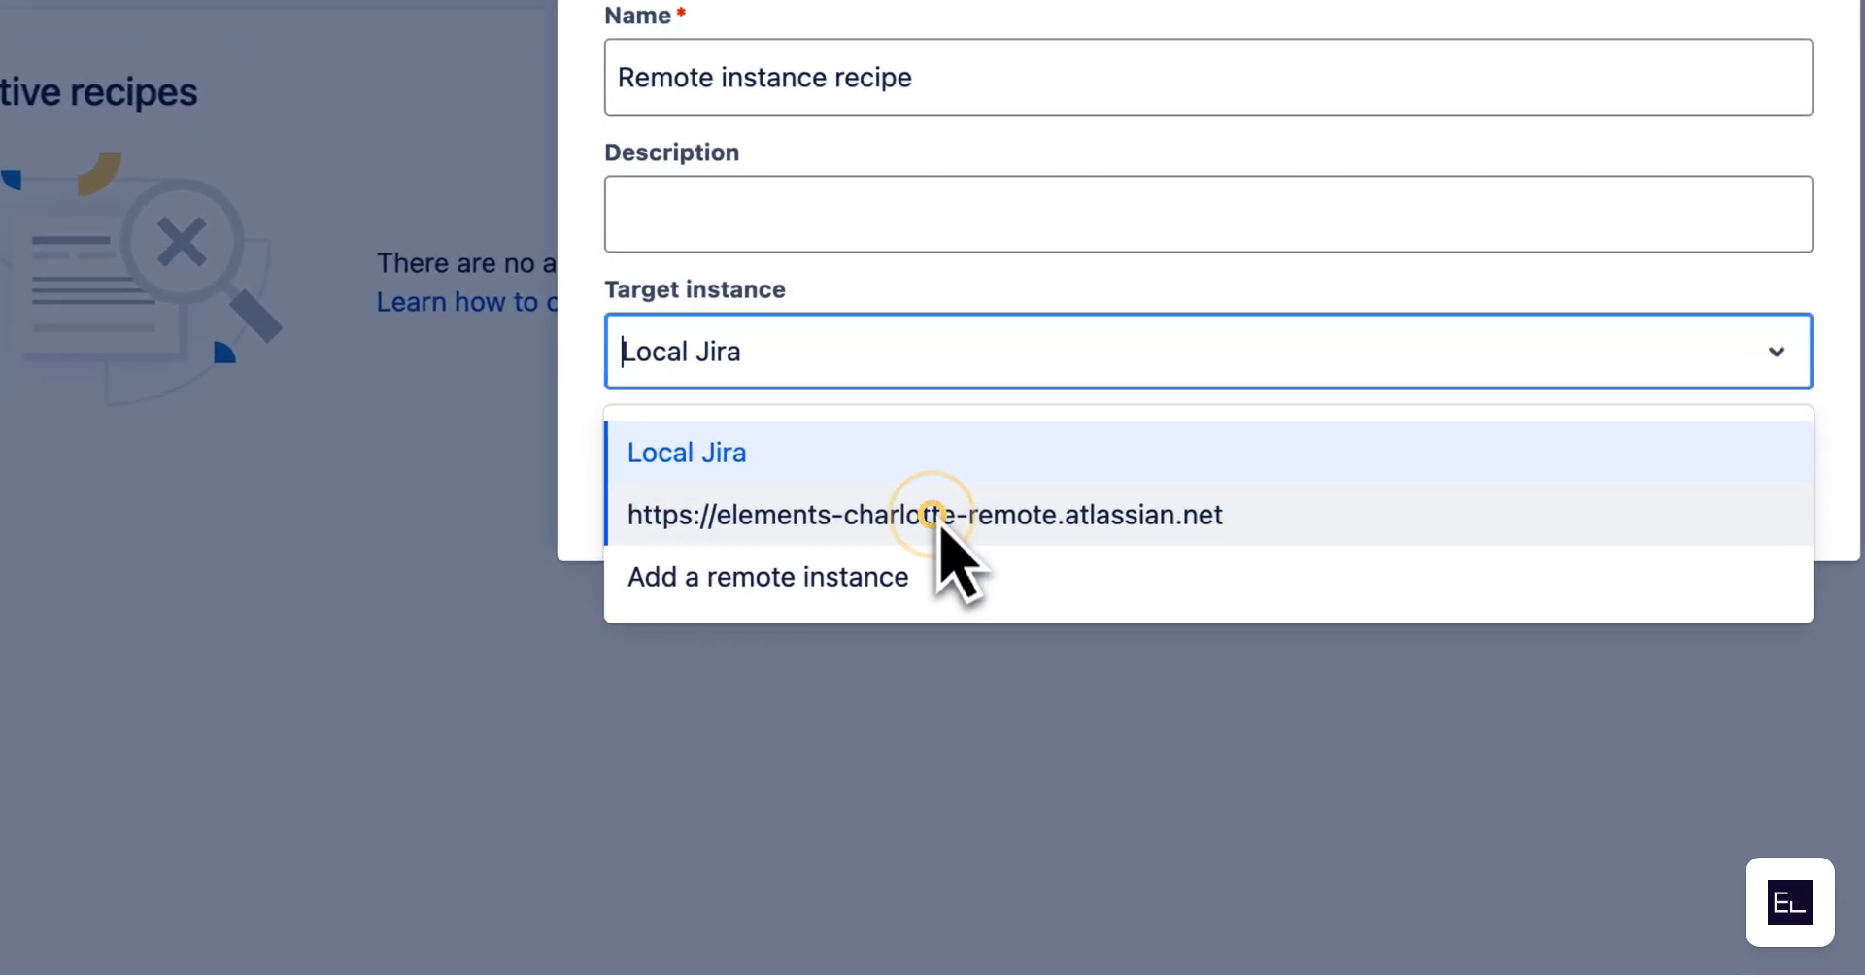
click(940, 529)
click(1586, 505)
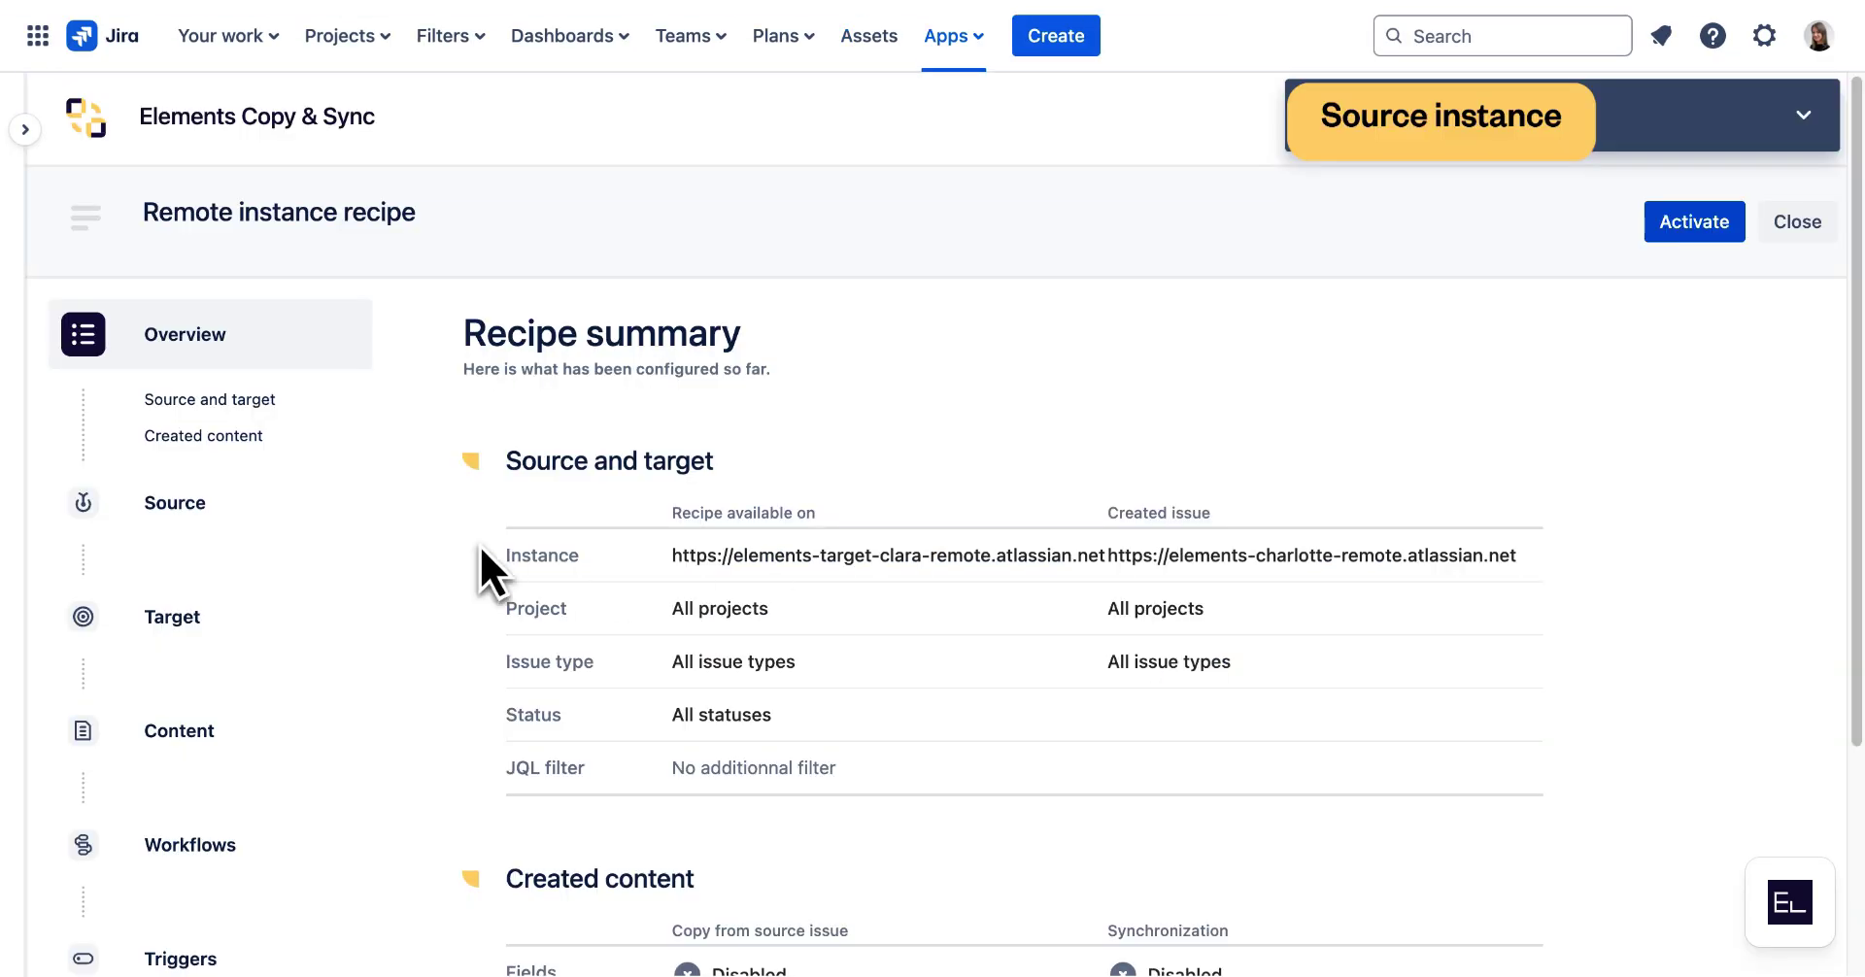
Limit the recipe's source issues to Customer Service Project (CSP) and the issue type "[System] Service request with approvals".
click(183, 523)
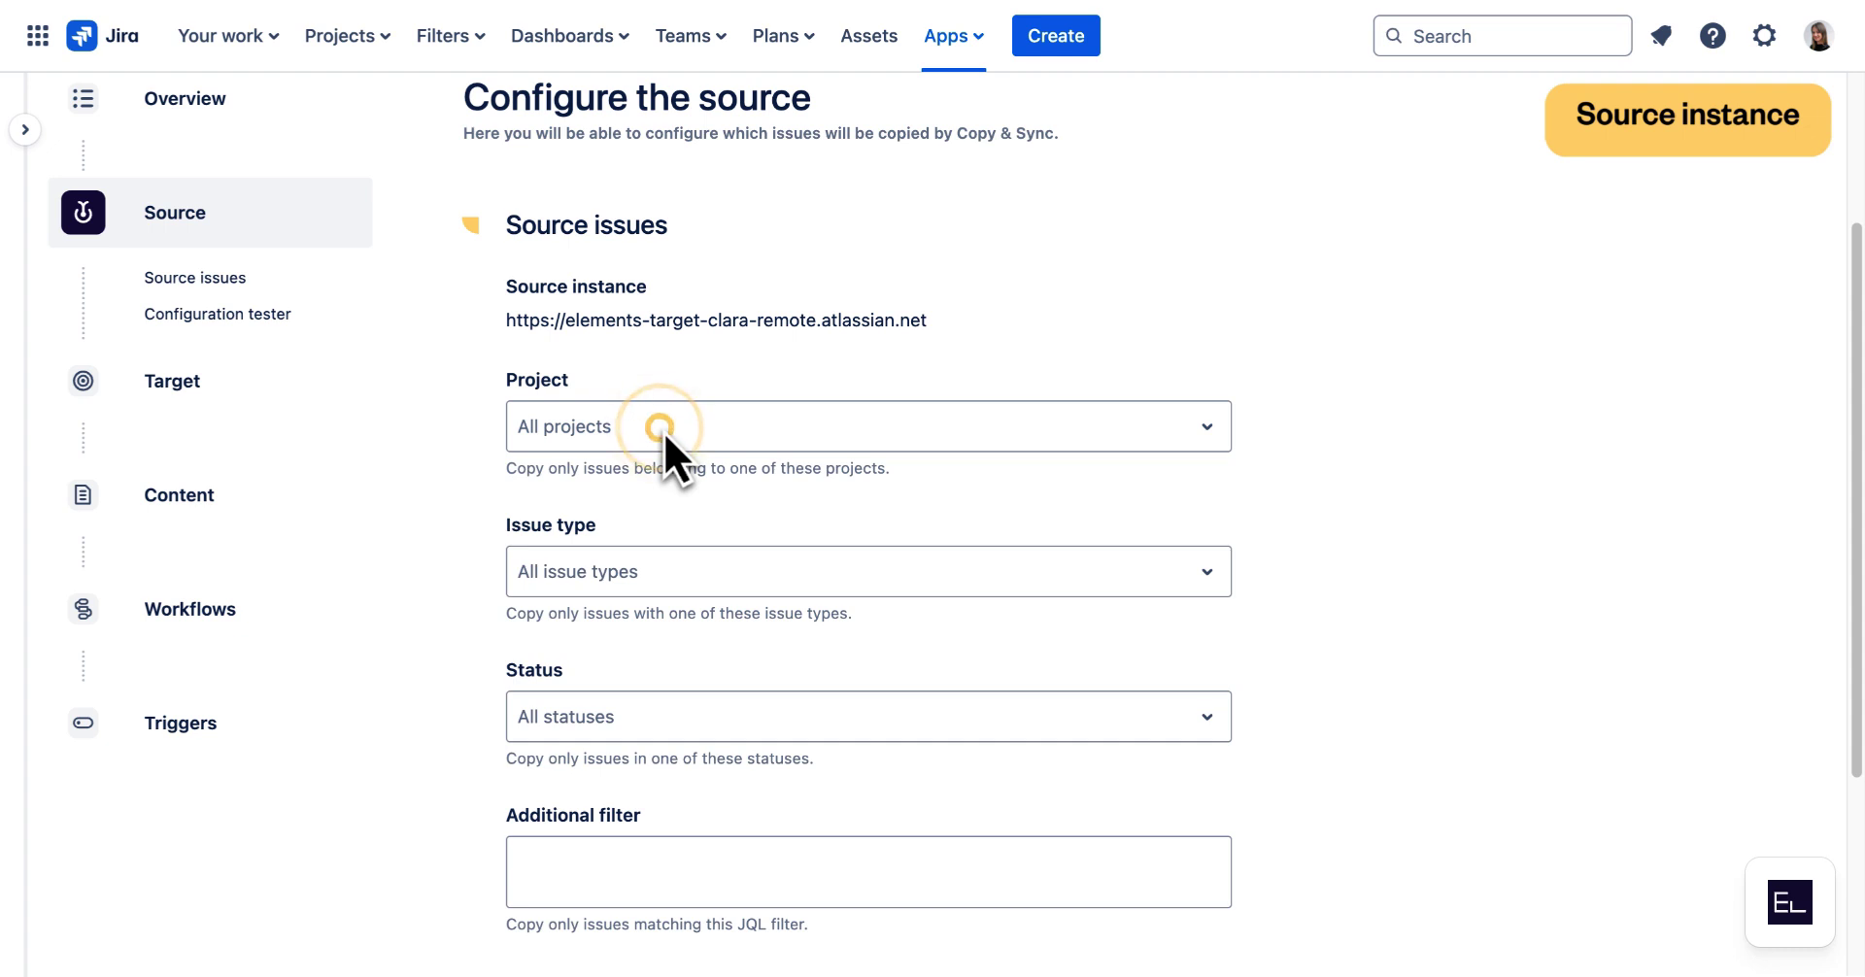
click(663, 428)
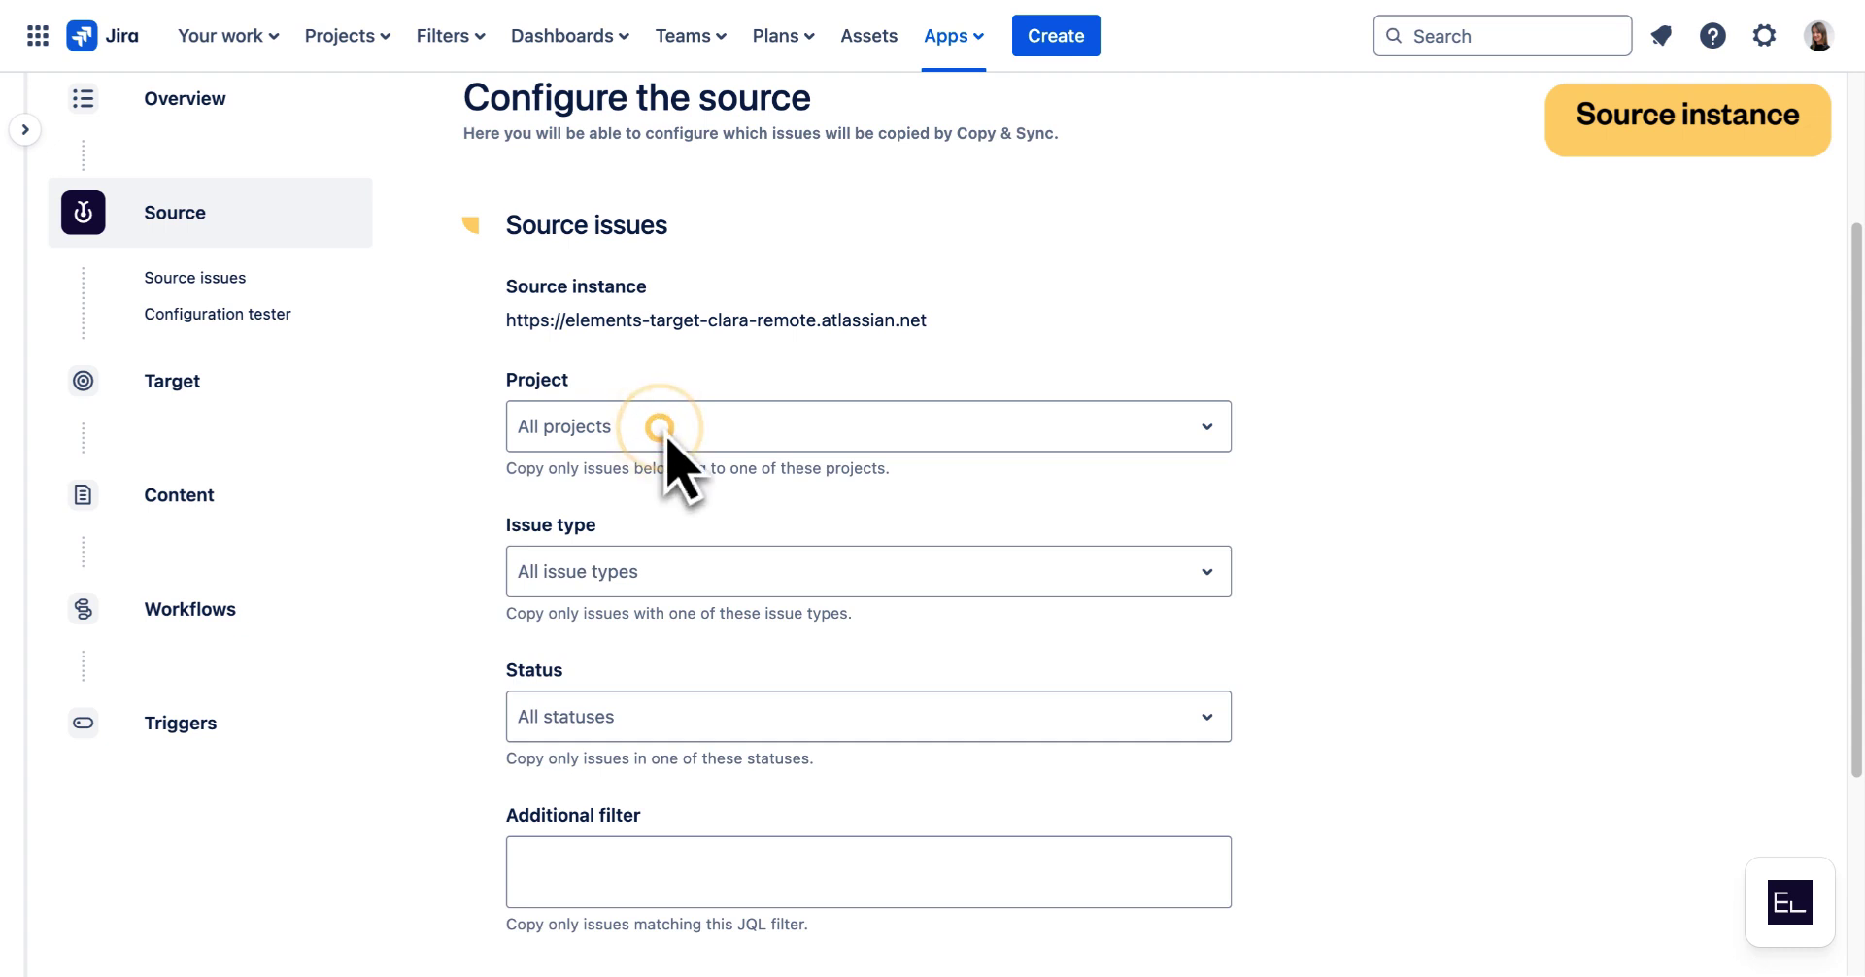
click(1022, 579)
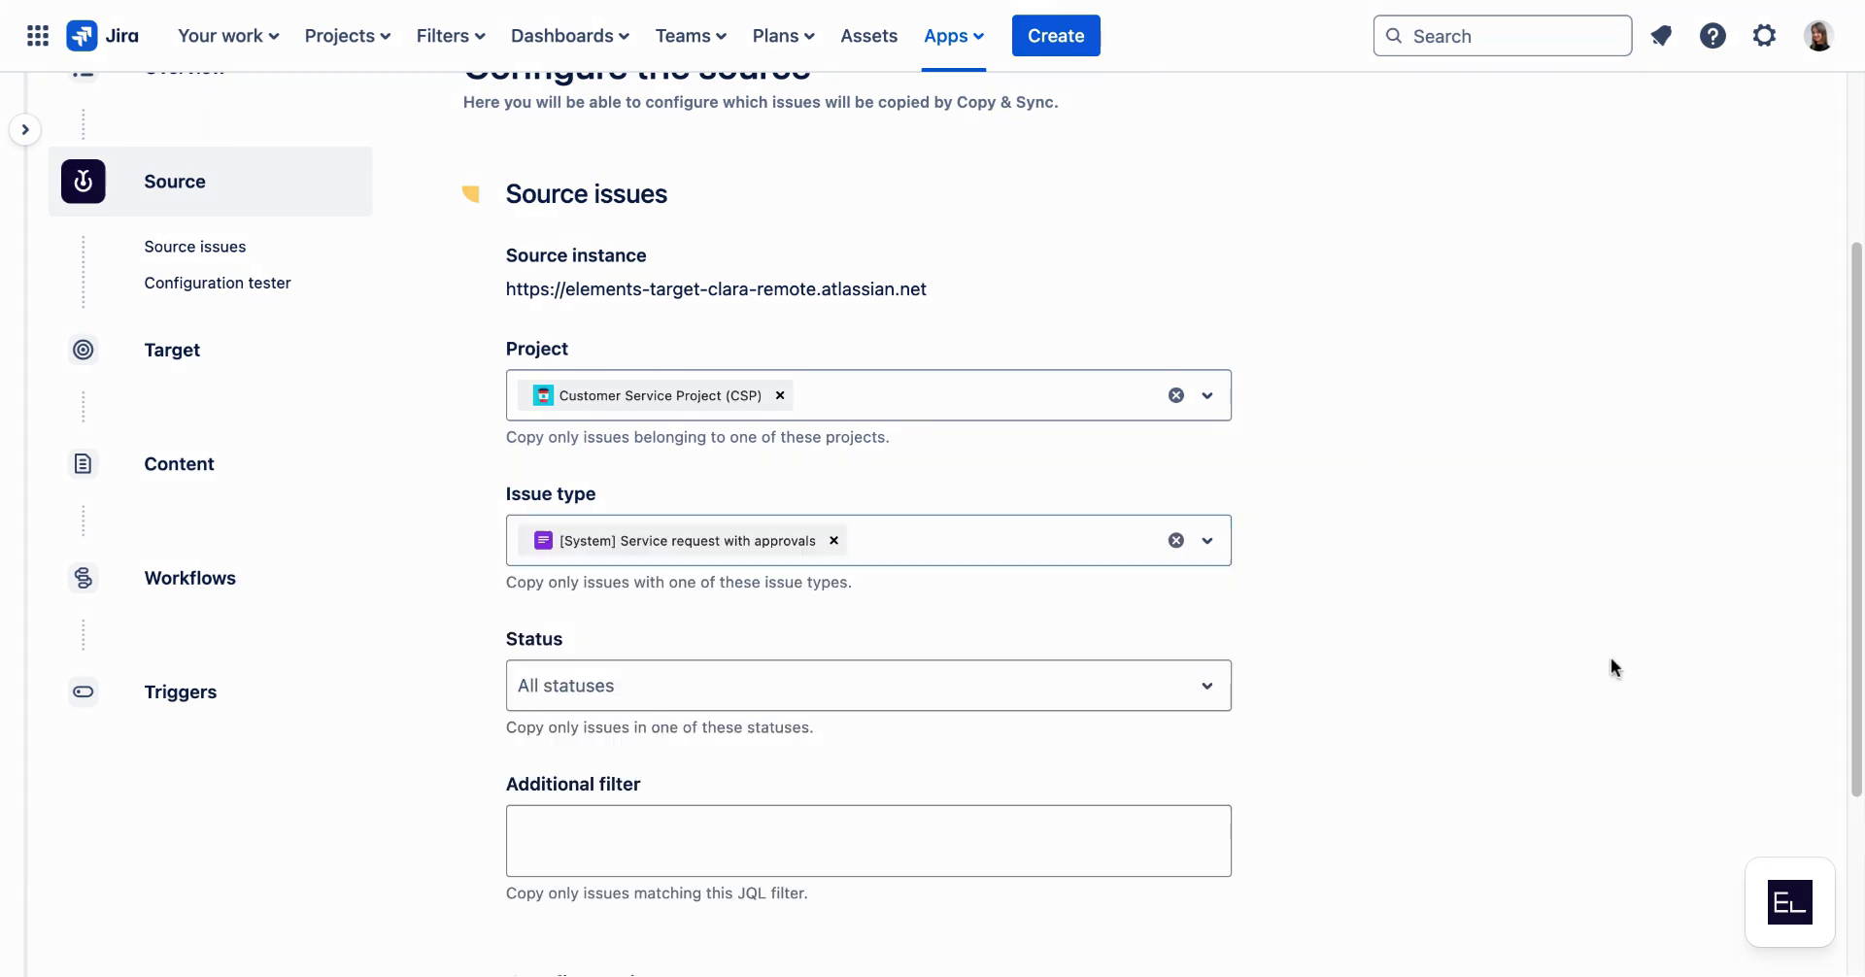
Run the configuration test for issues matching the recipe's source conditions.
scroll(1503, 672, down, 2)
scroll(1501, 680, down, 2)
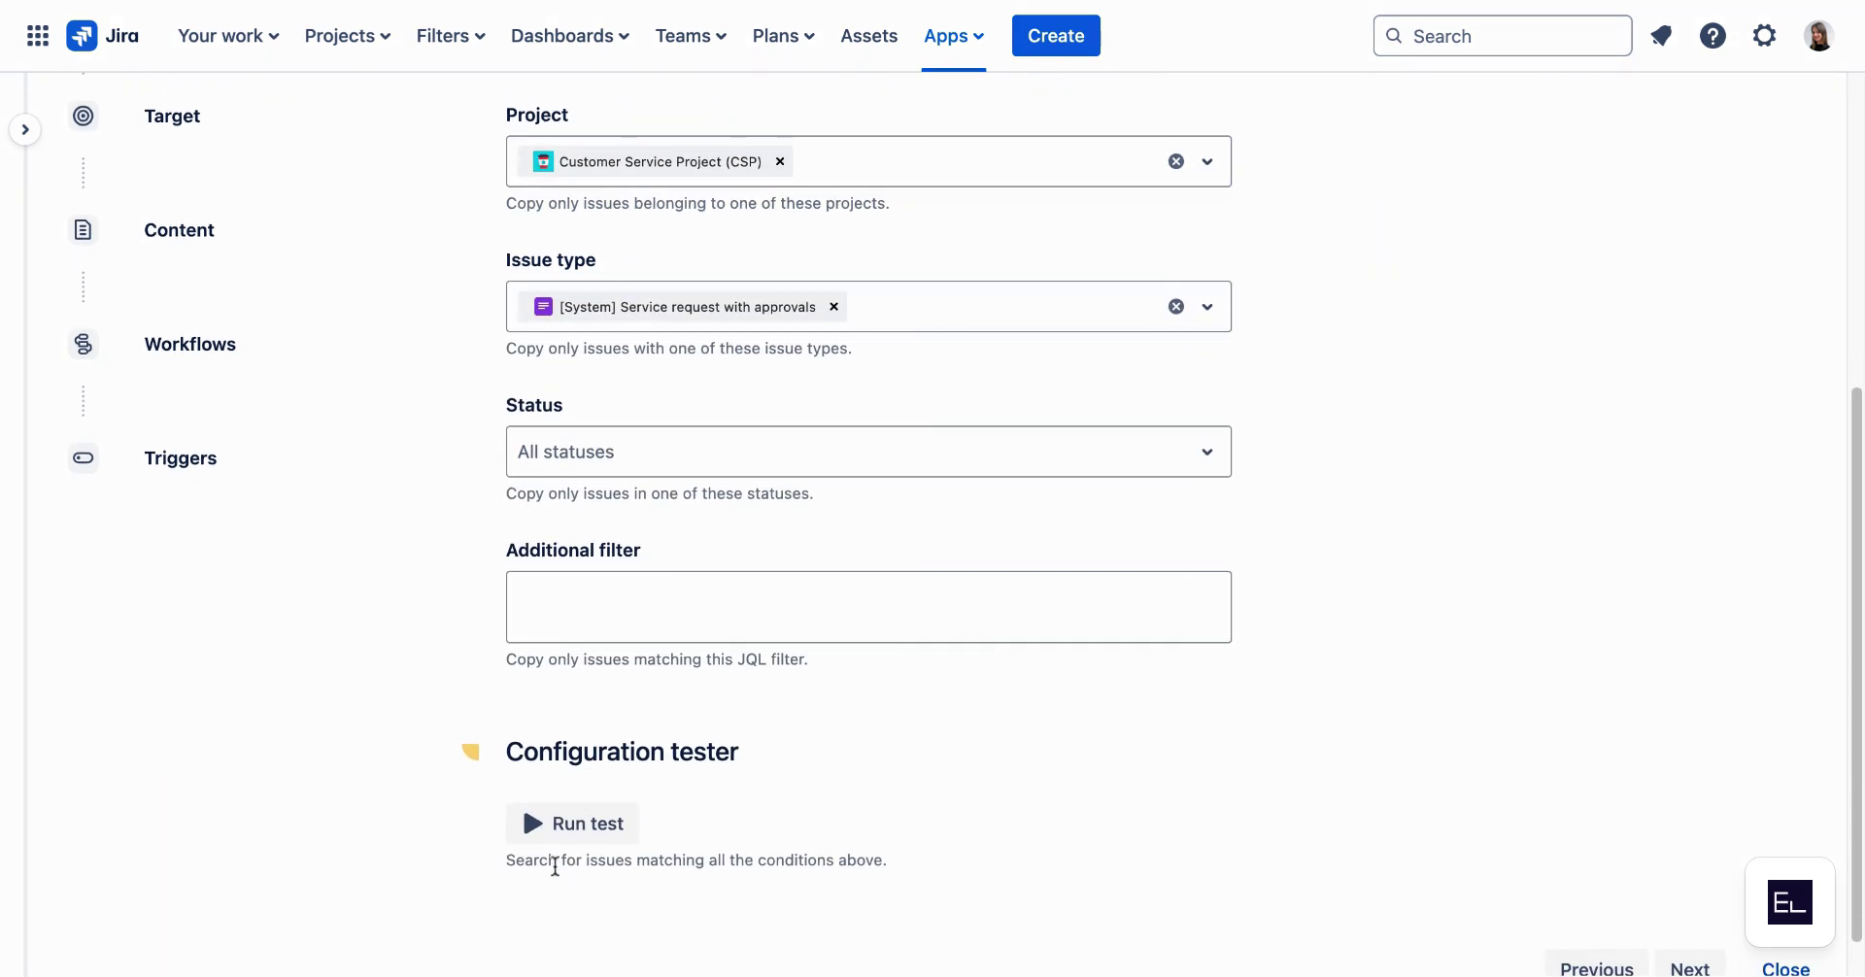
click(548, 829)
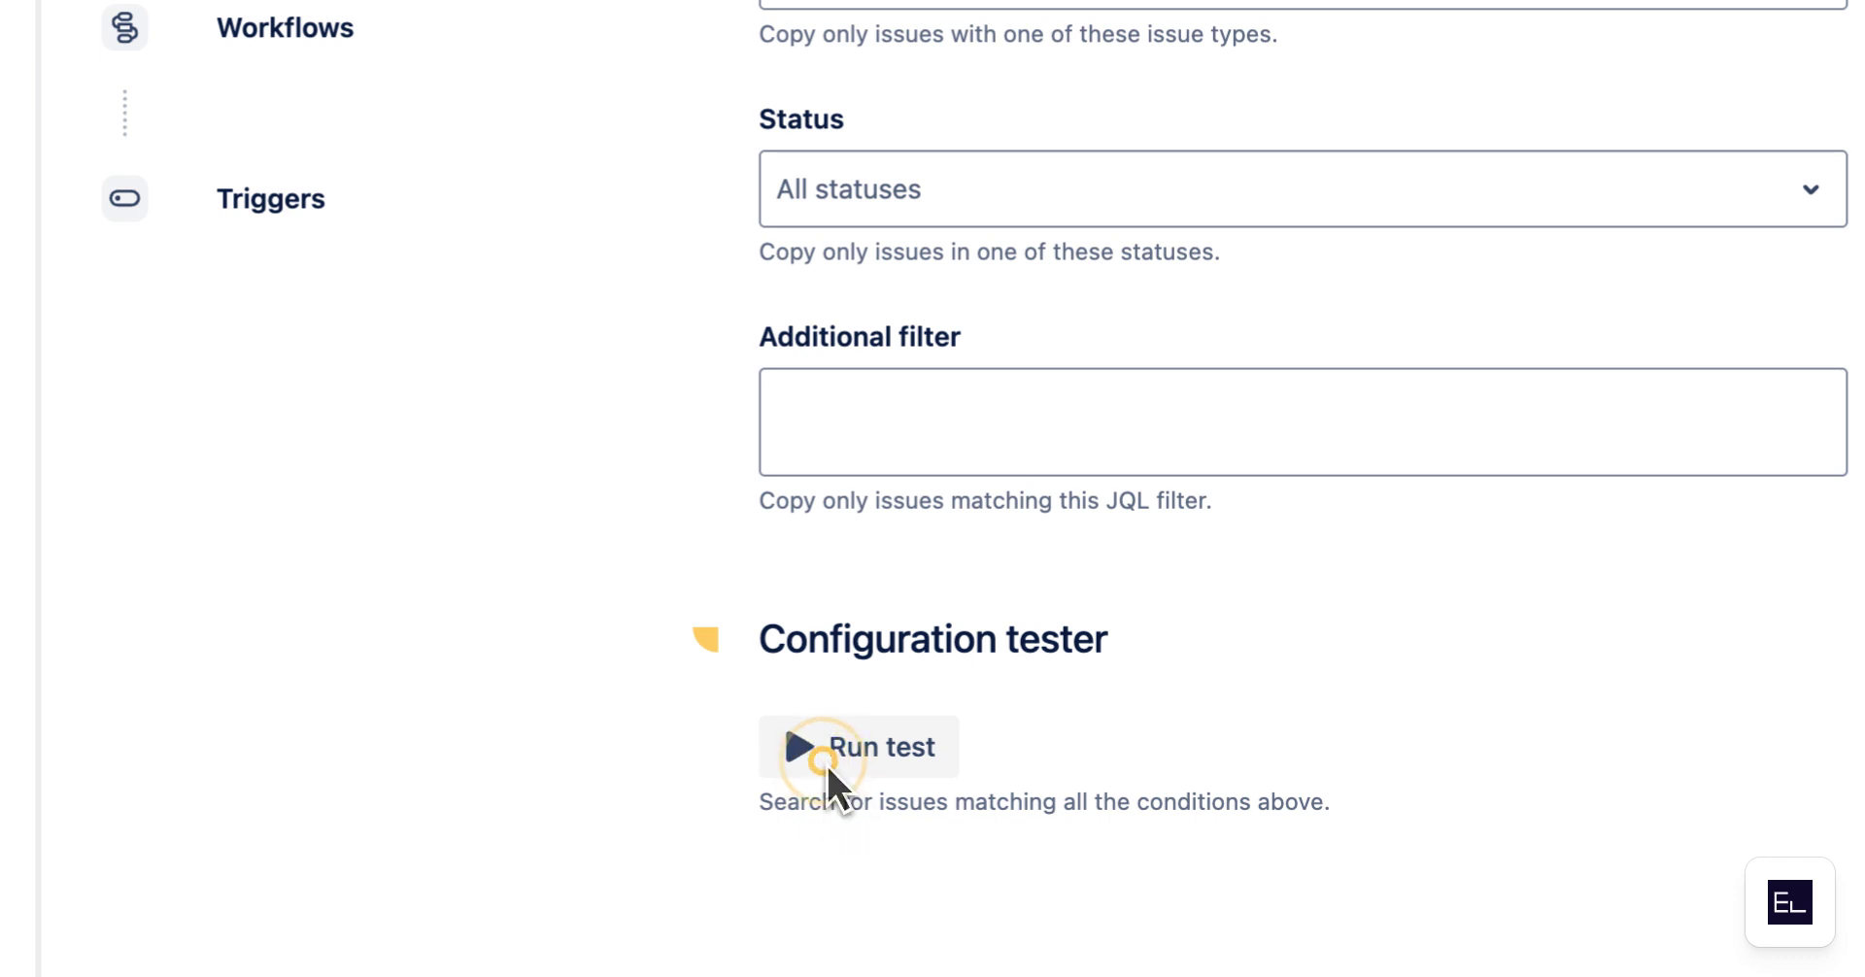
Set the recipe's target project to Platform Development (PLAT), keeping all issue types.
click(1692, 929)
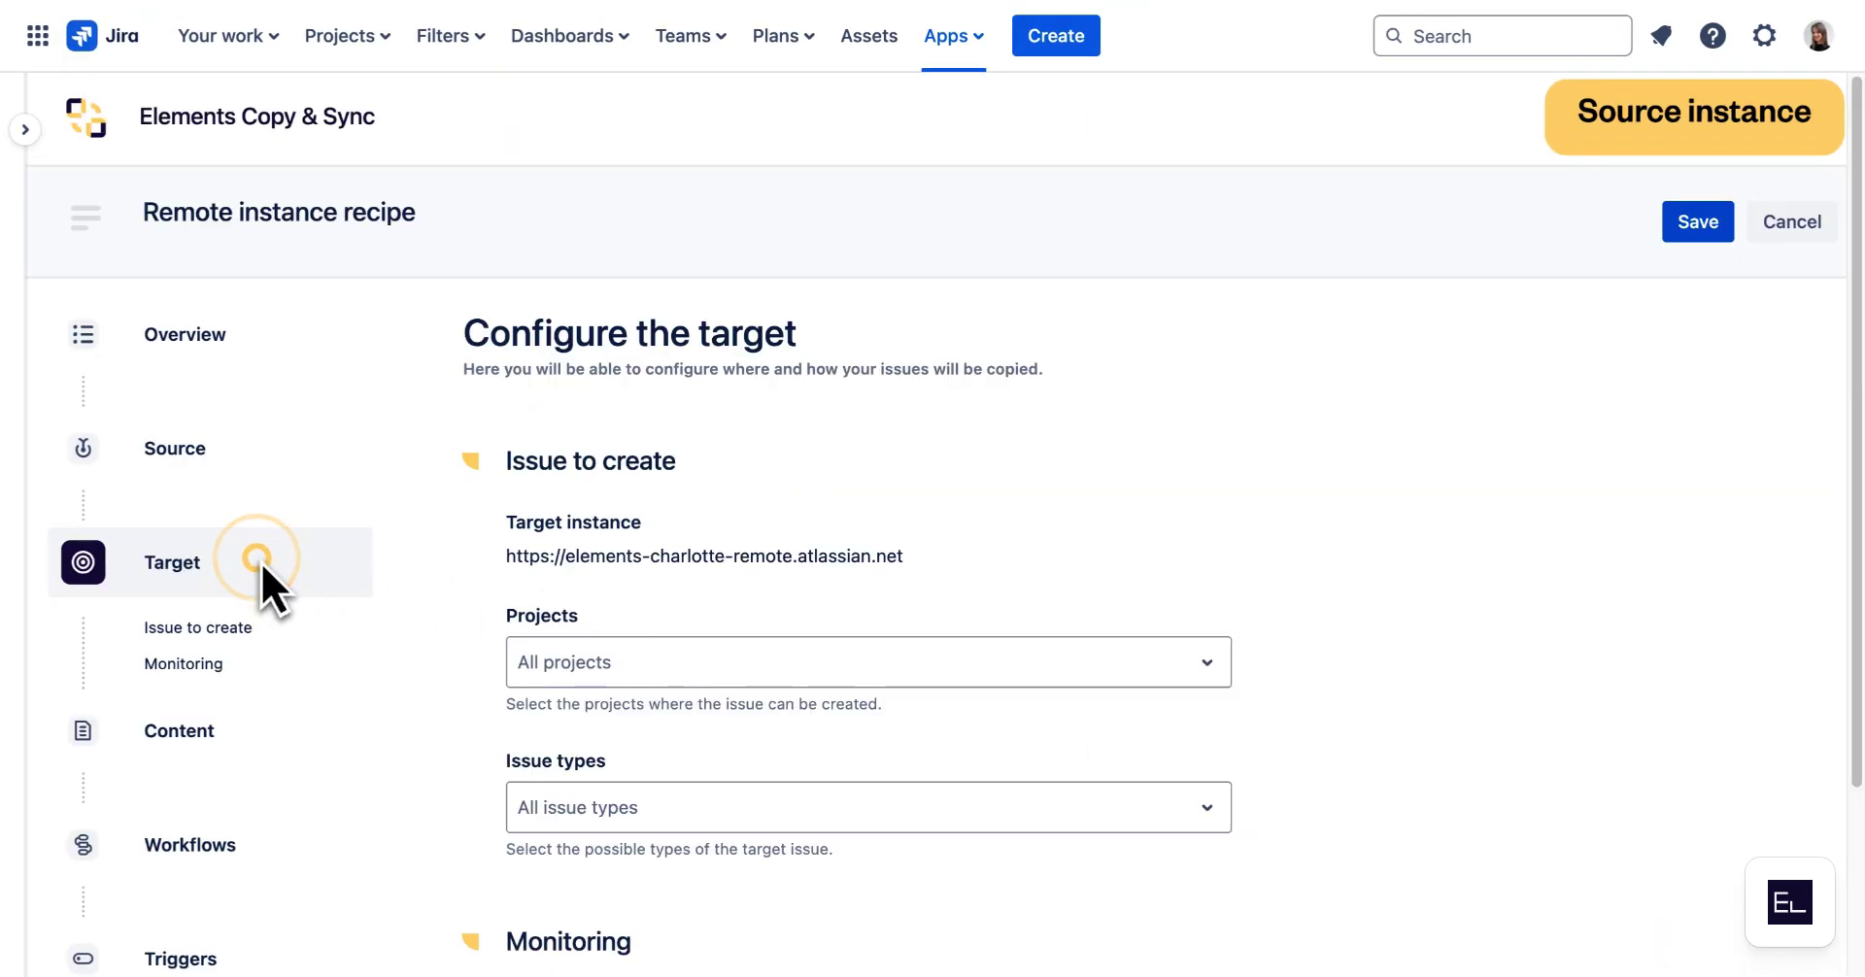
scroll(624, 460, down, 3)
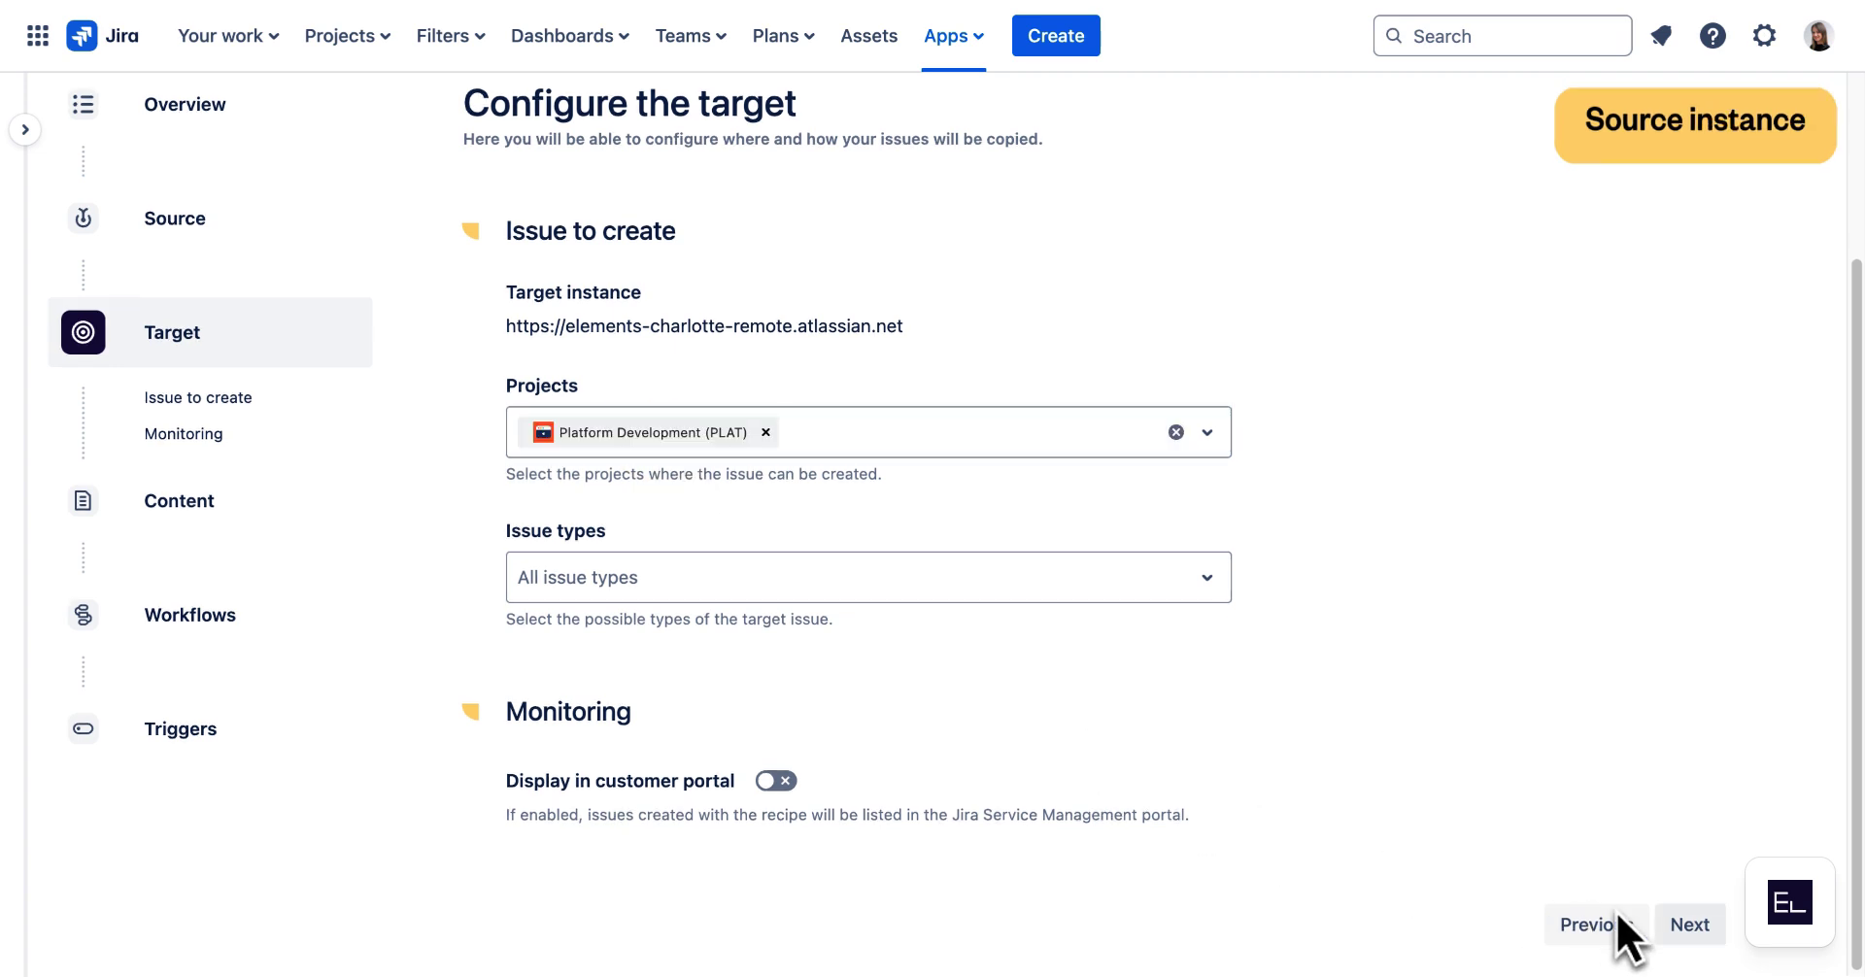
click(1688, 924)
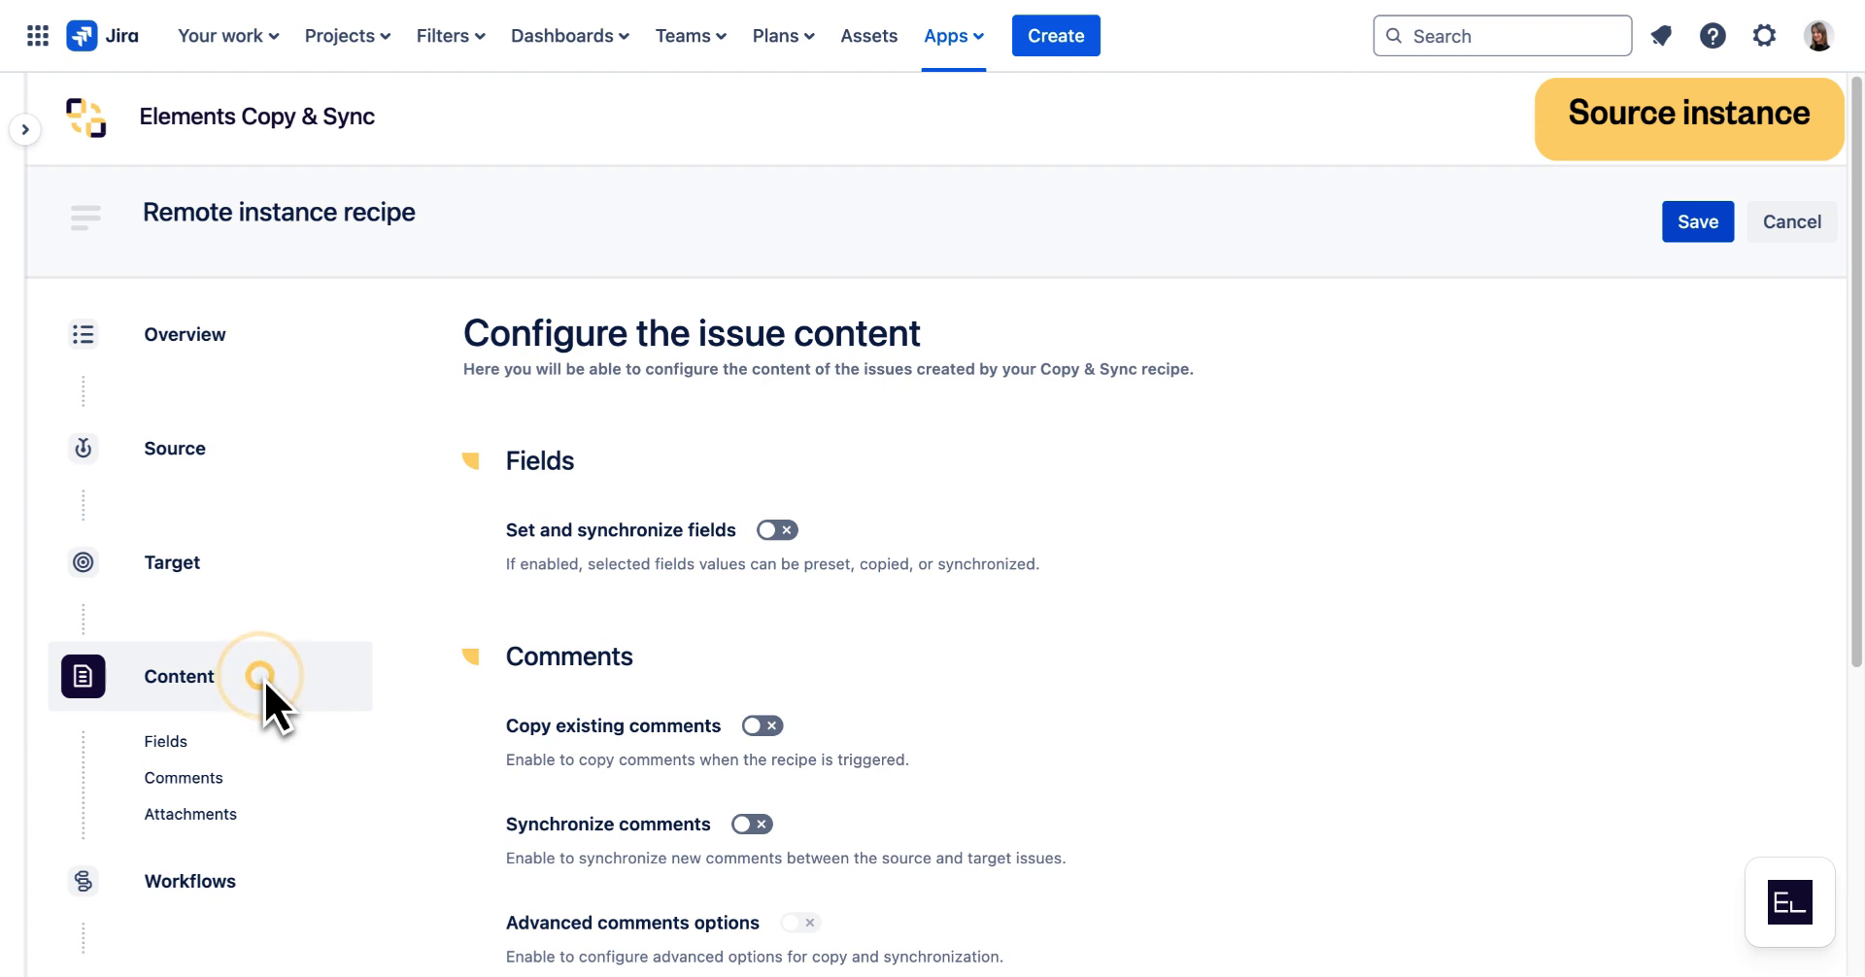
Enable setting and synchronizing fields in the recipe content and add Summary as a synchronized target field.
click(798, 528)
scroll(754, 517, down, 2)
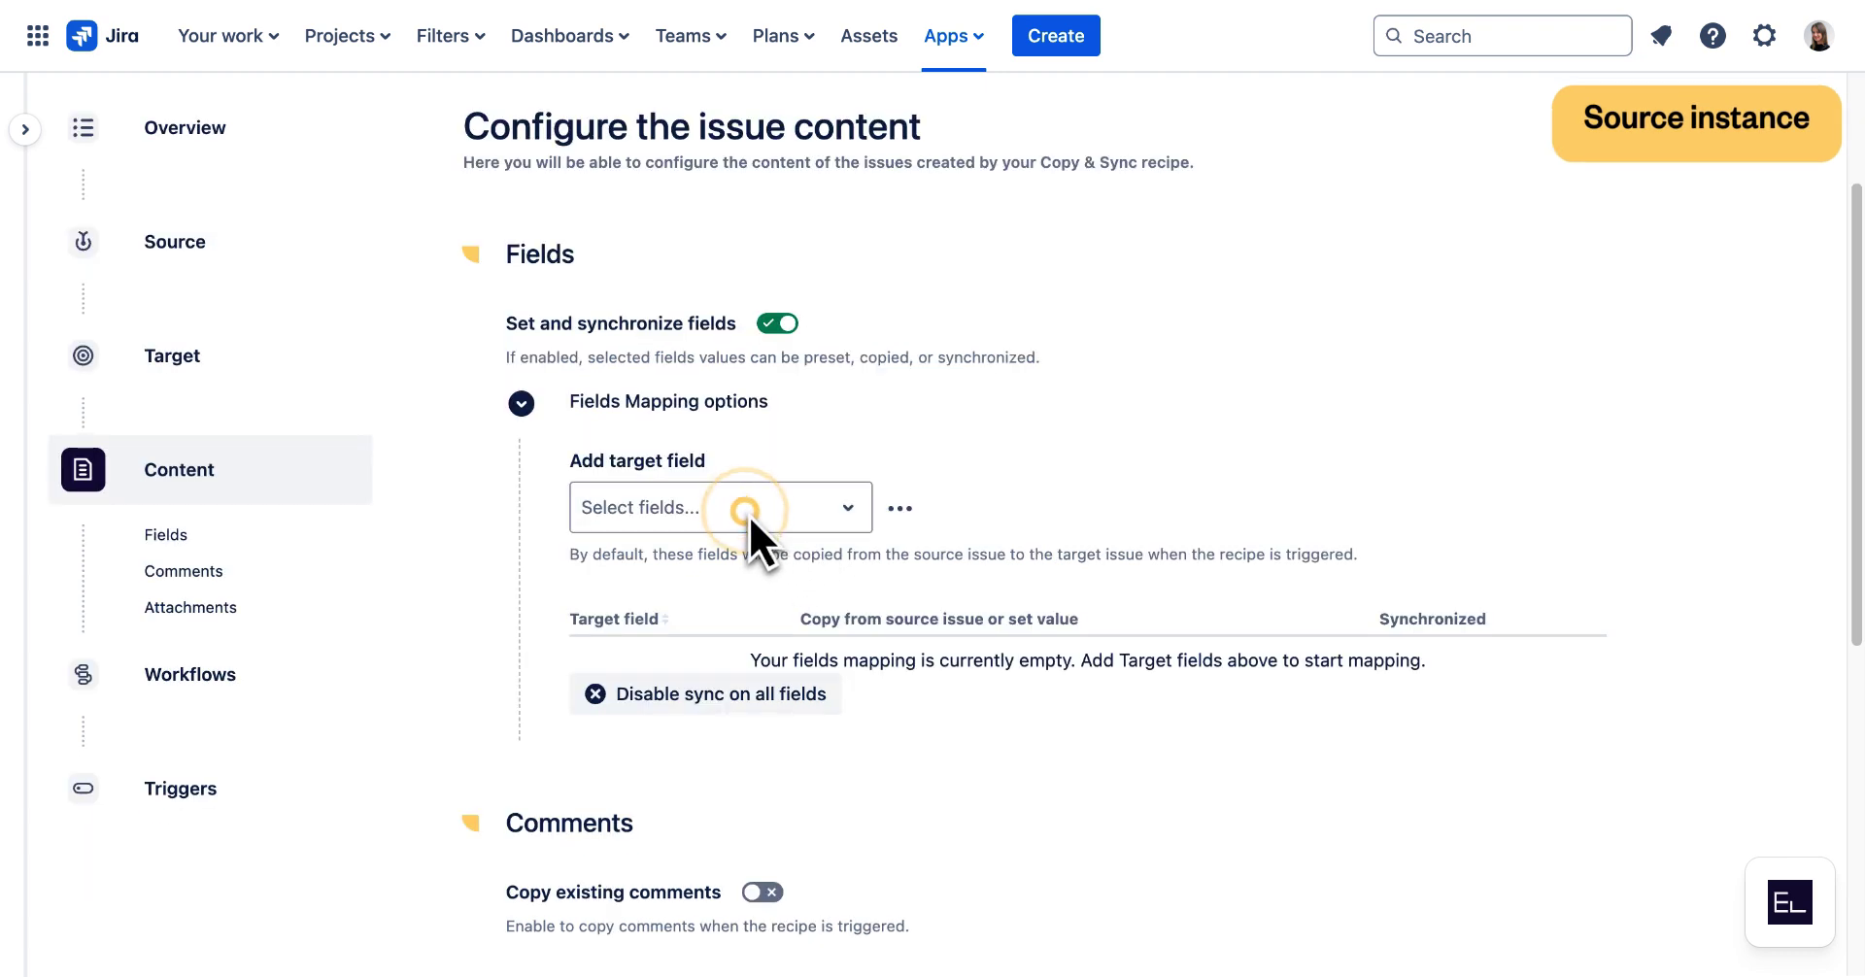
click(748, 513)
text(summary)
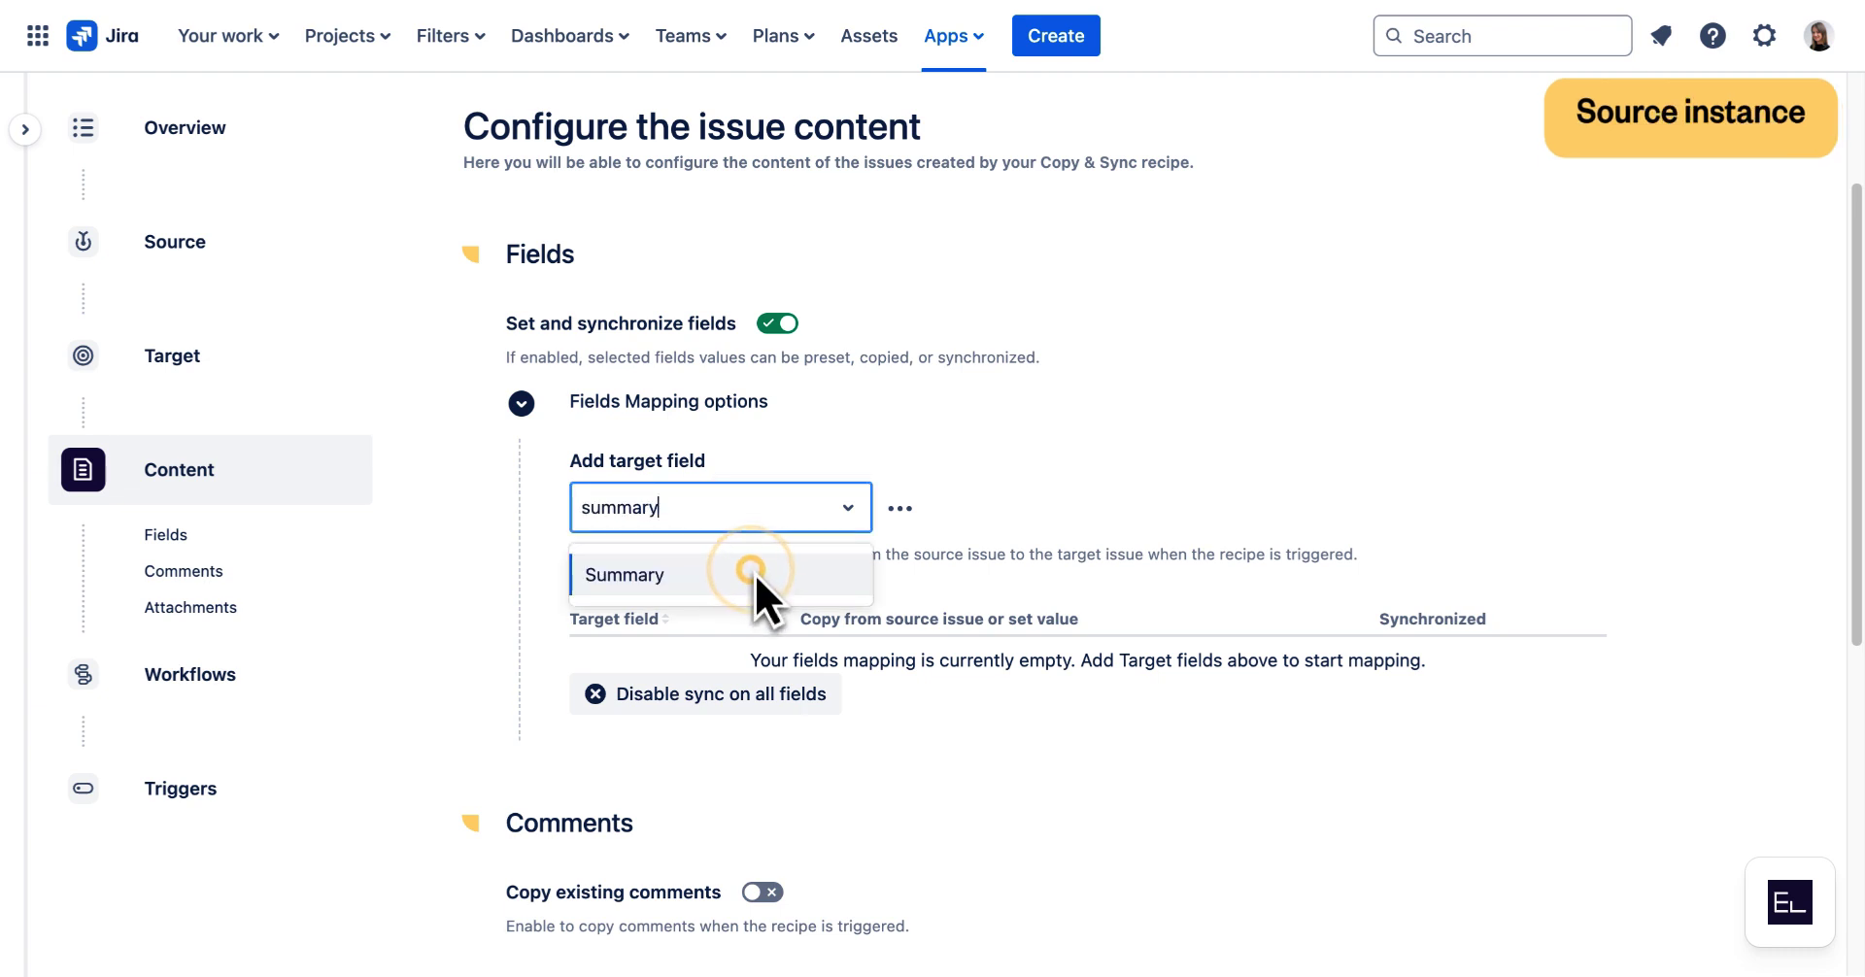
click(755, 574)
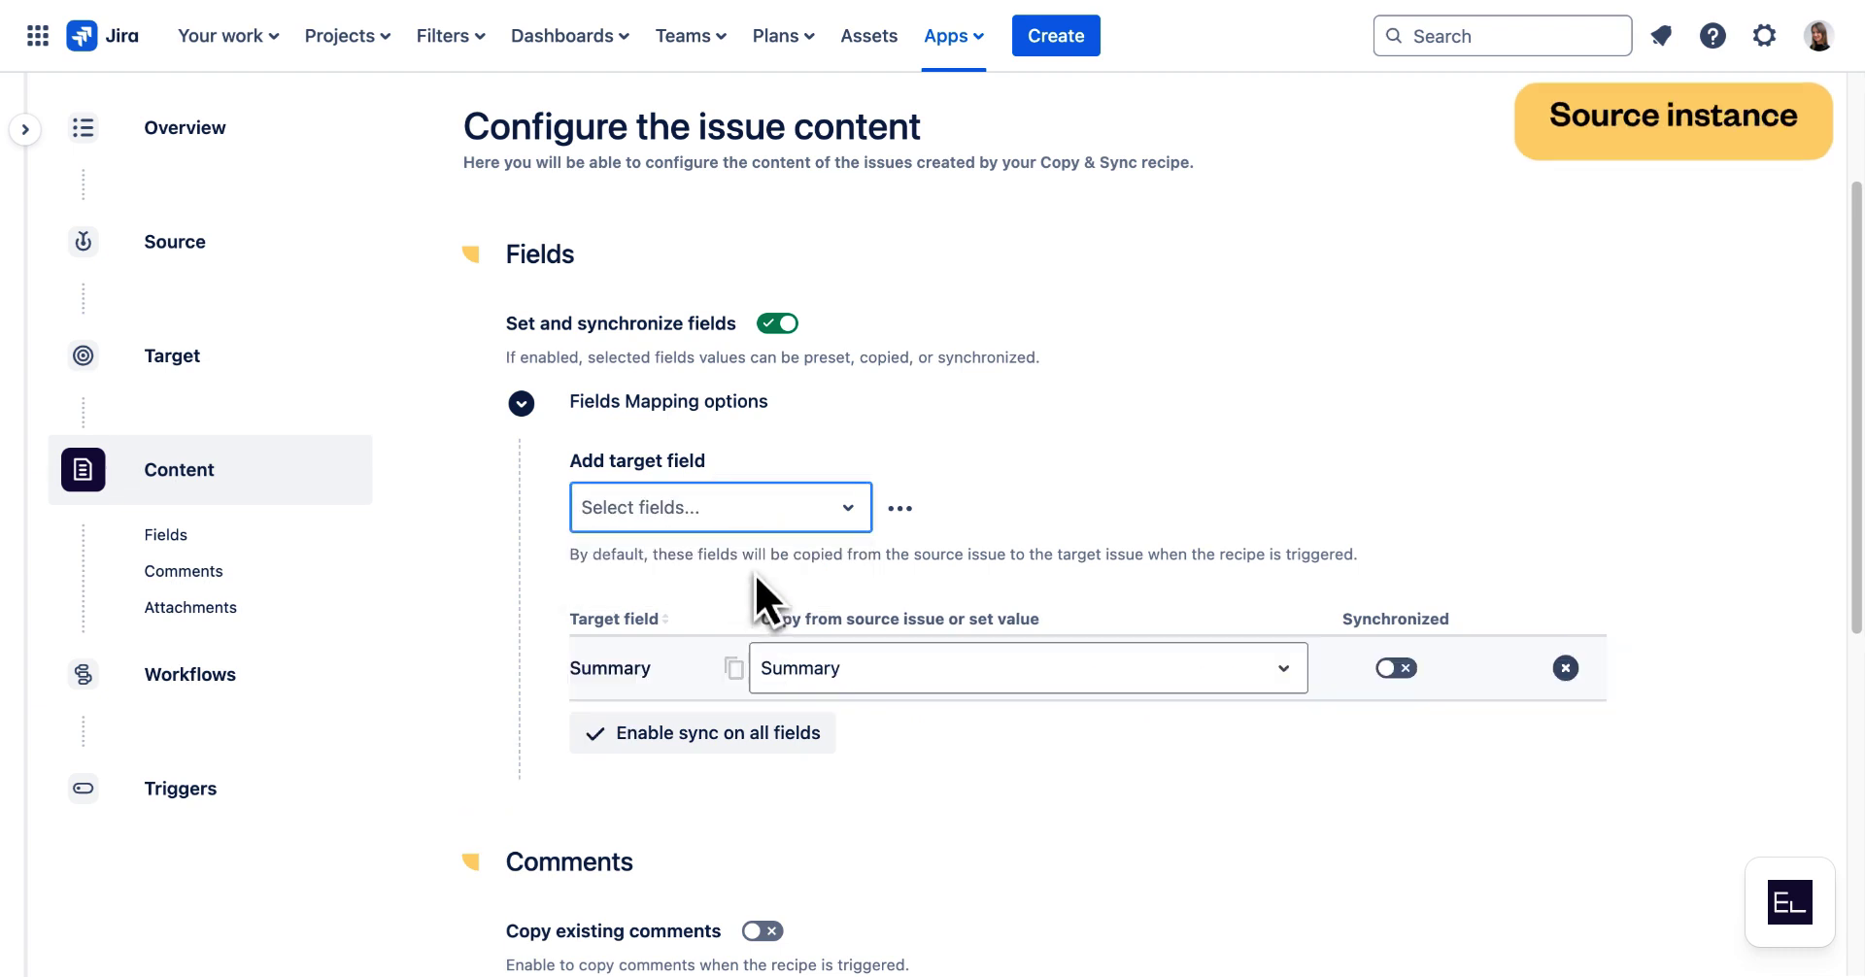
click(1393, 678)
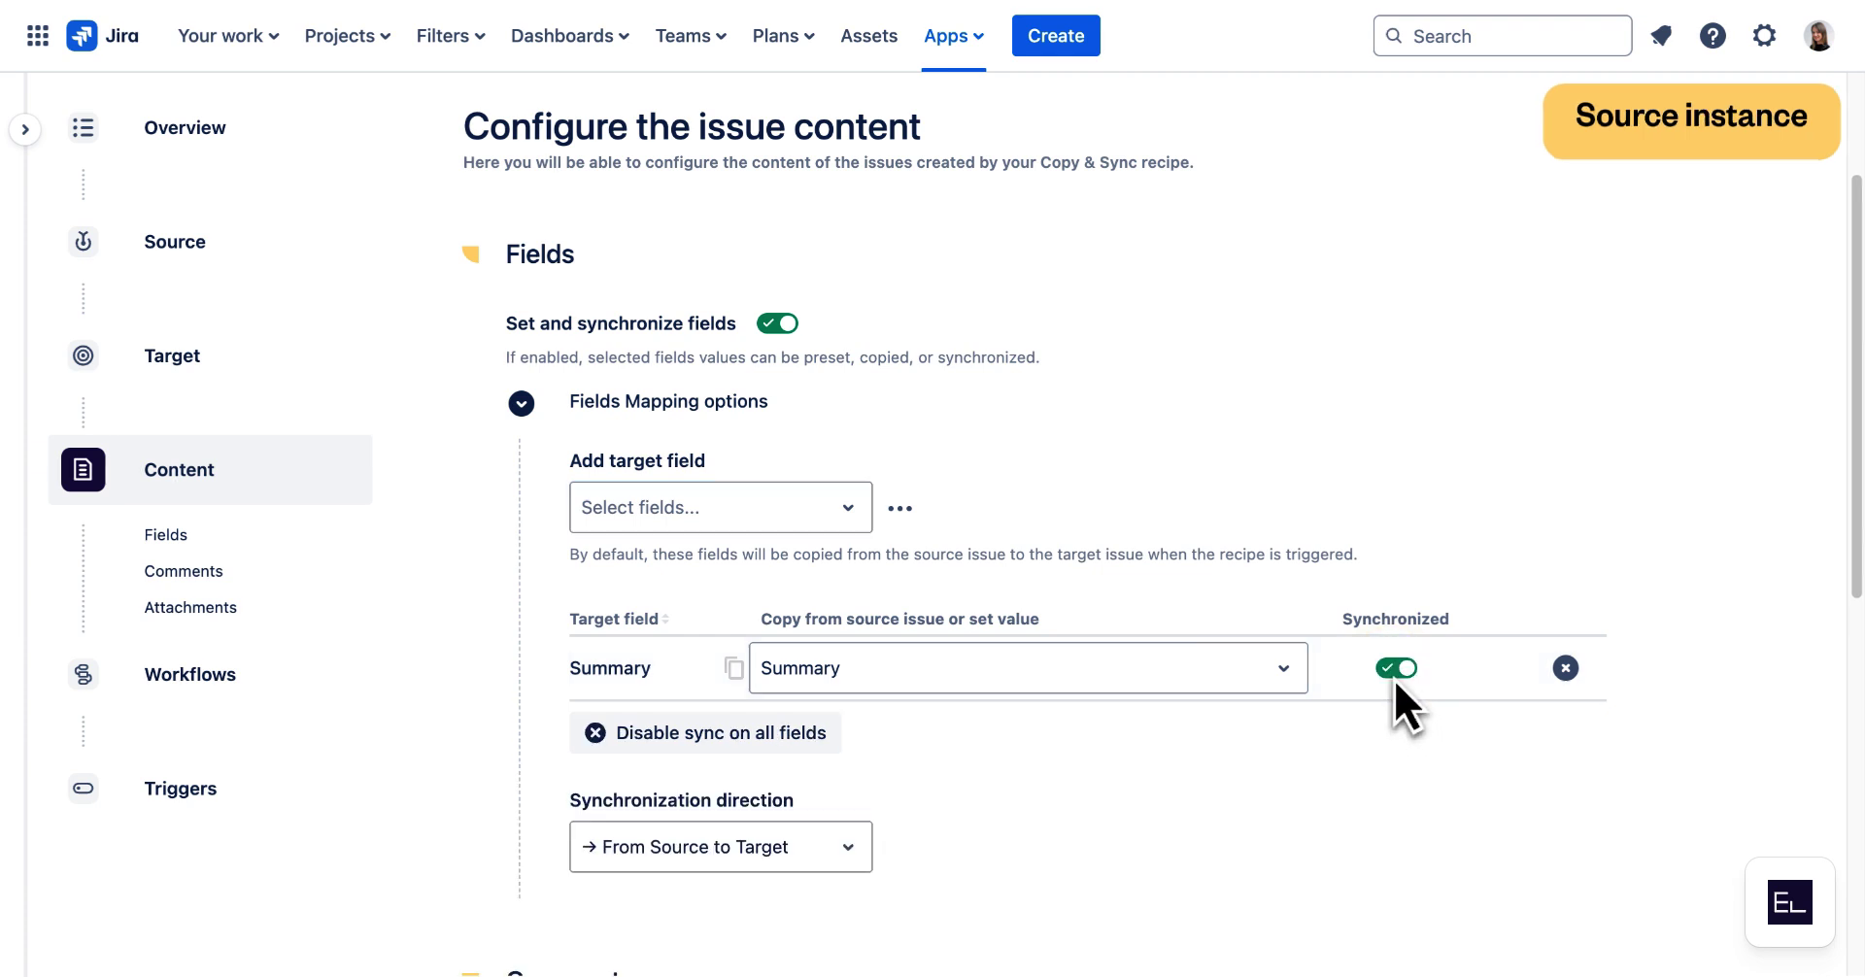
Add Description as a target field in the mapping and turn on its synchronization.
click(736, 509)
text(desc)
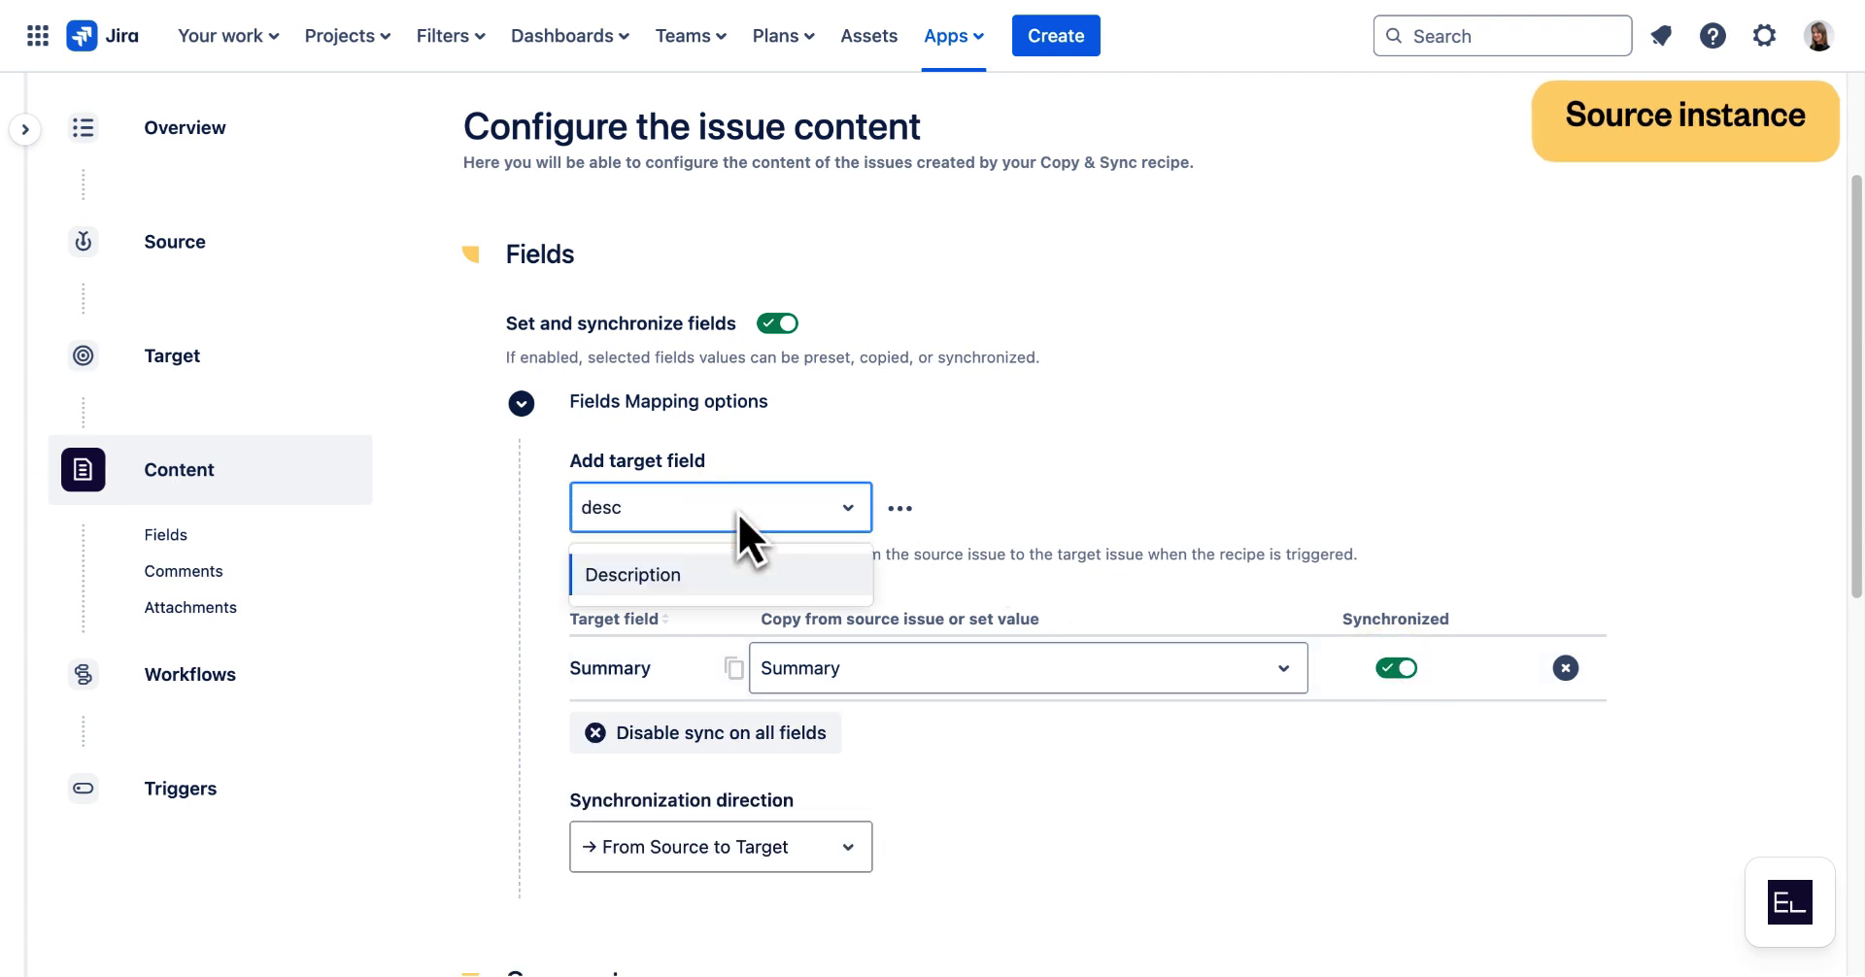
click(672, 559)
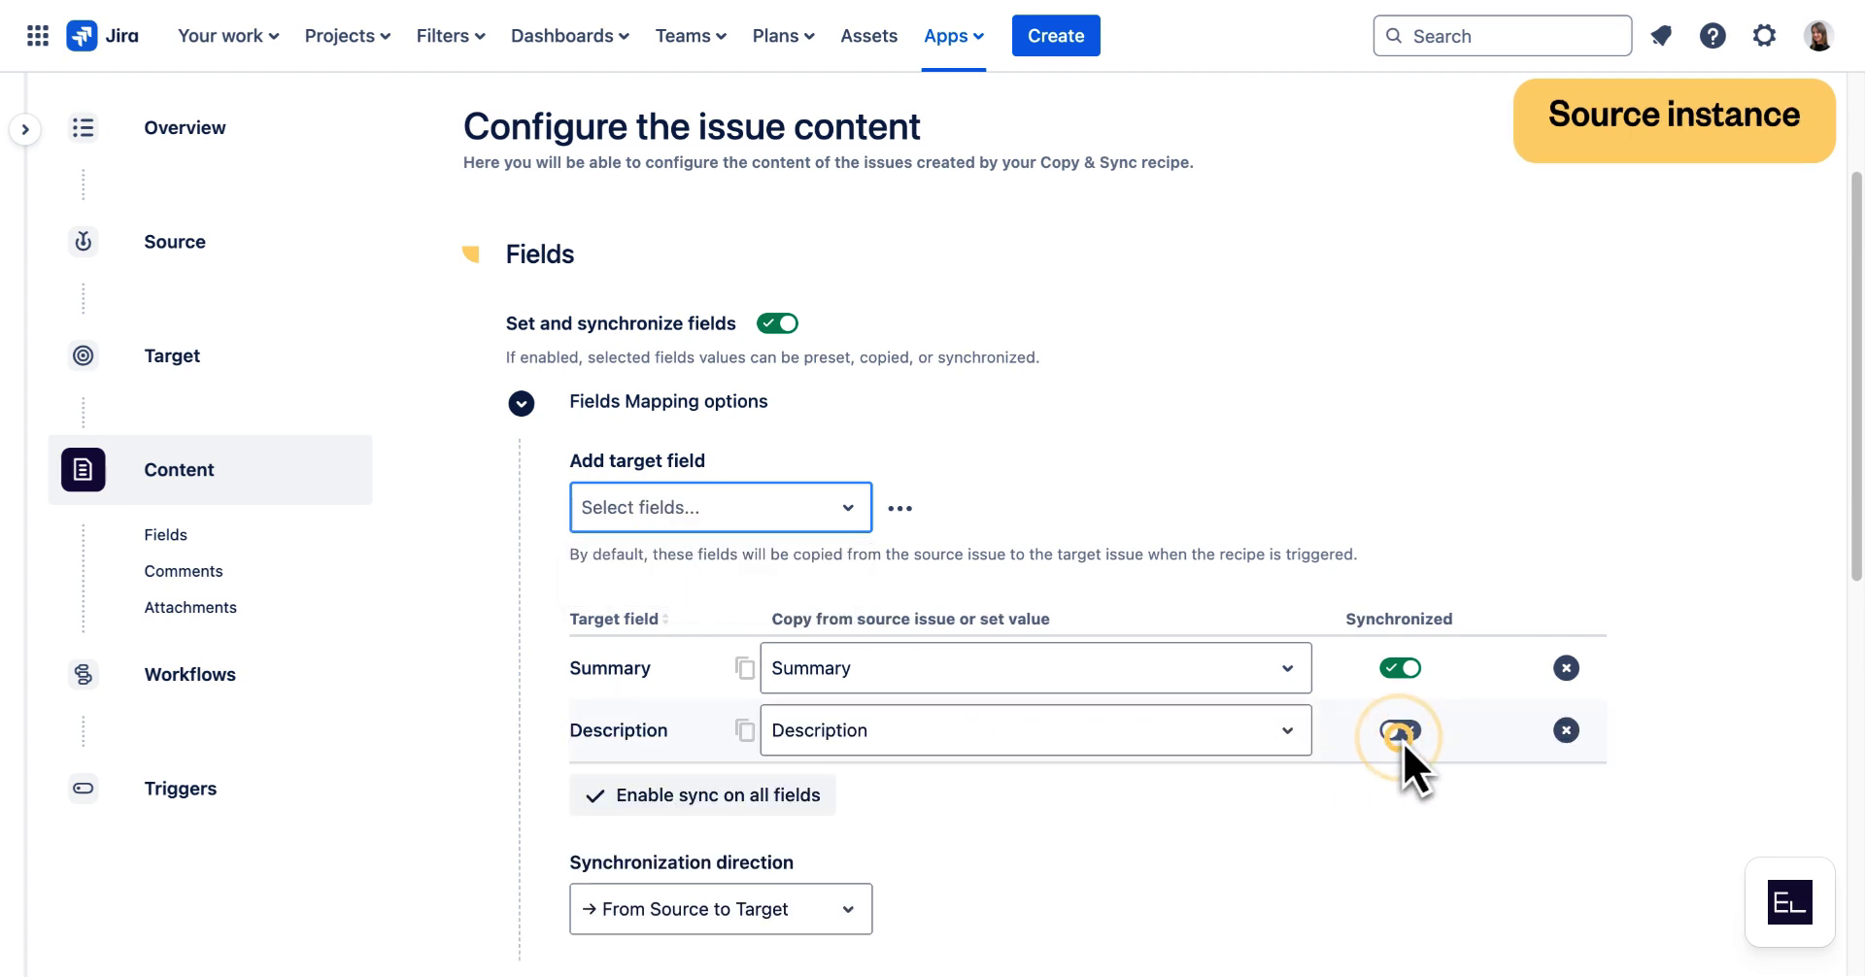
click(1399, 731)
Set the synchronization direction of the mapped fields to Bidirectional.
scroll(830, 784, down, 2)
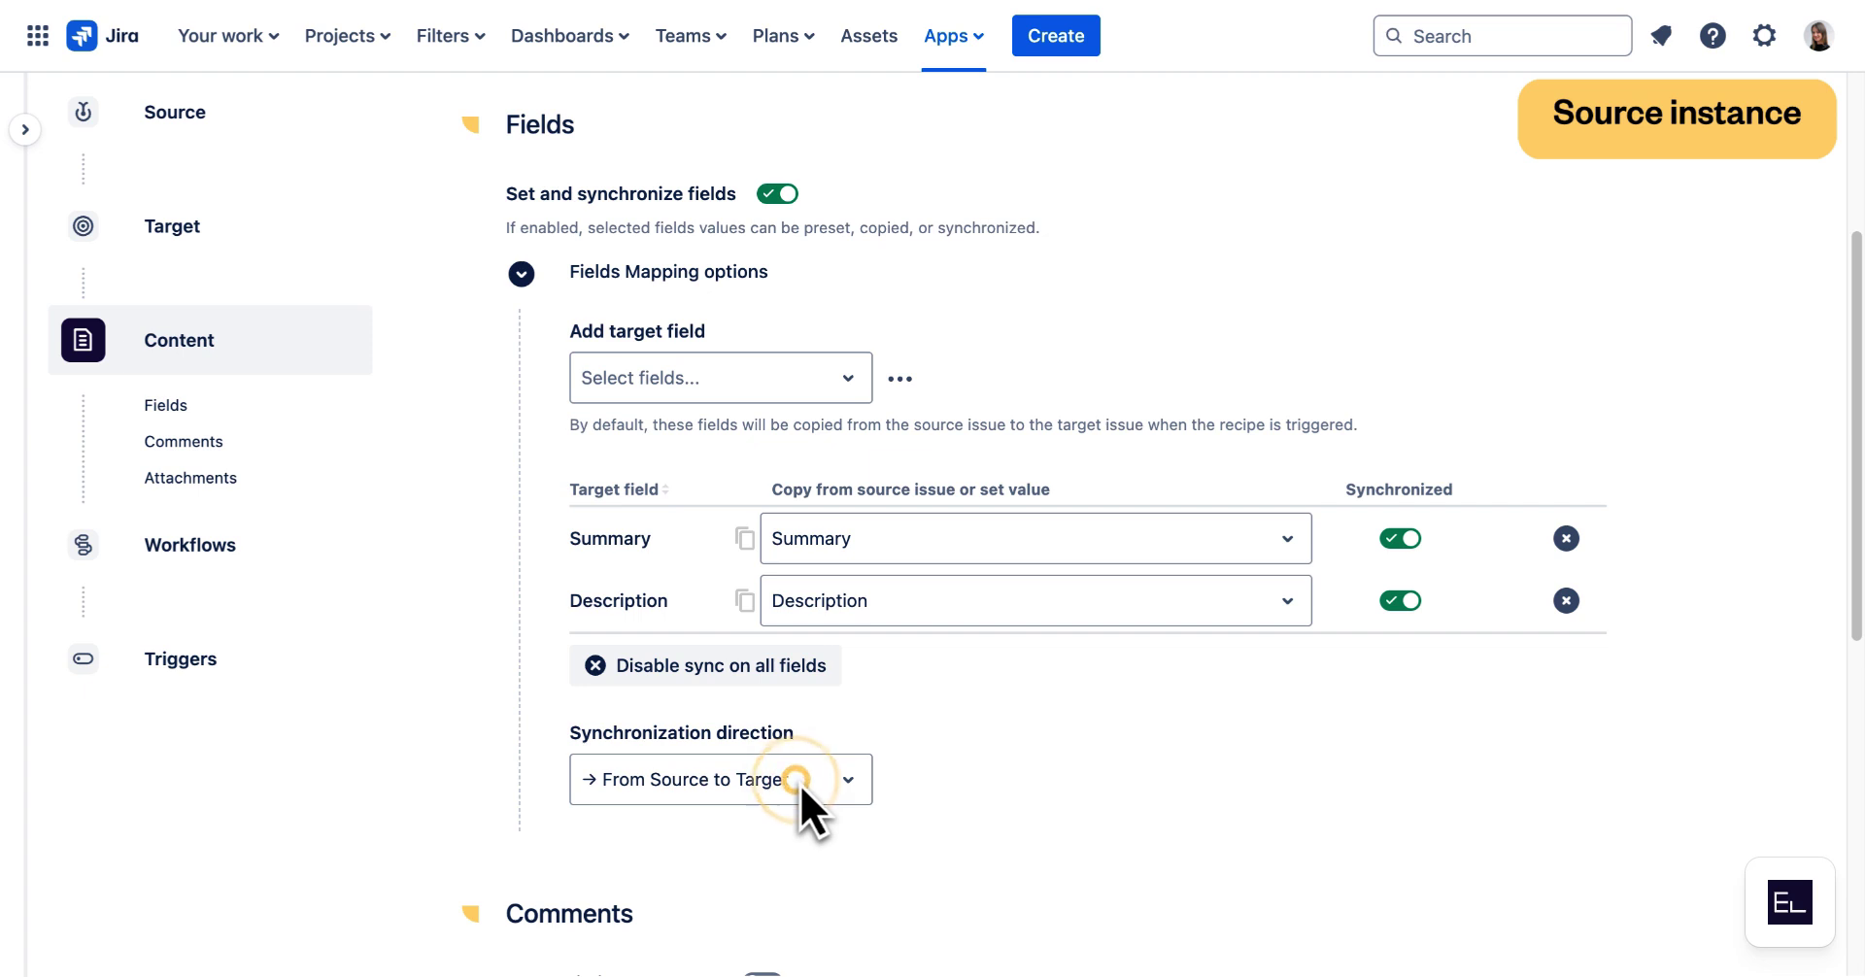
click(796, 781)
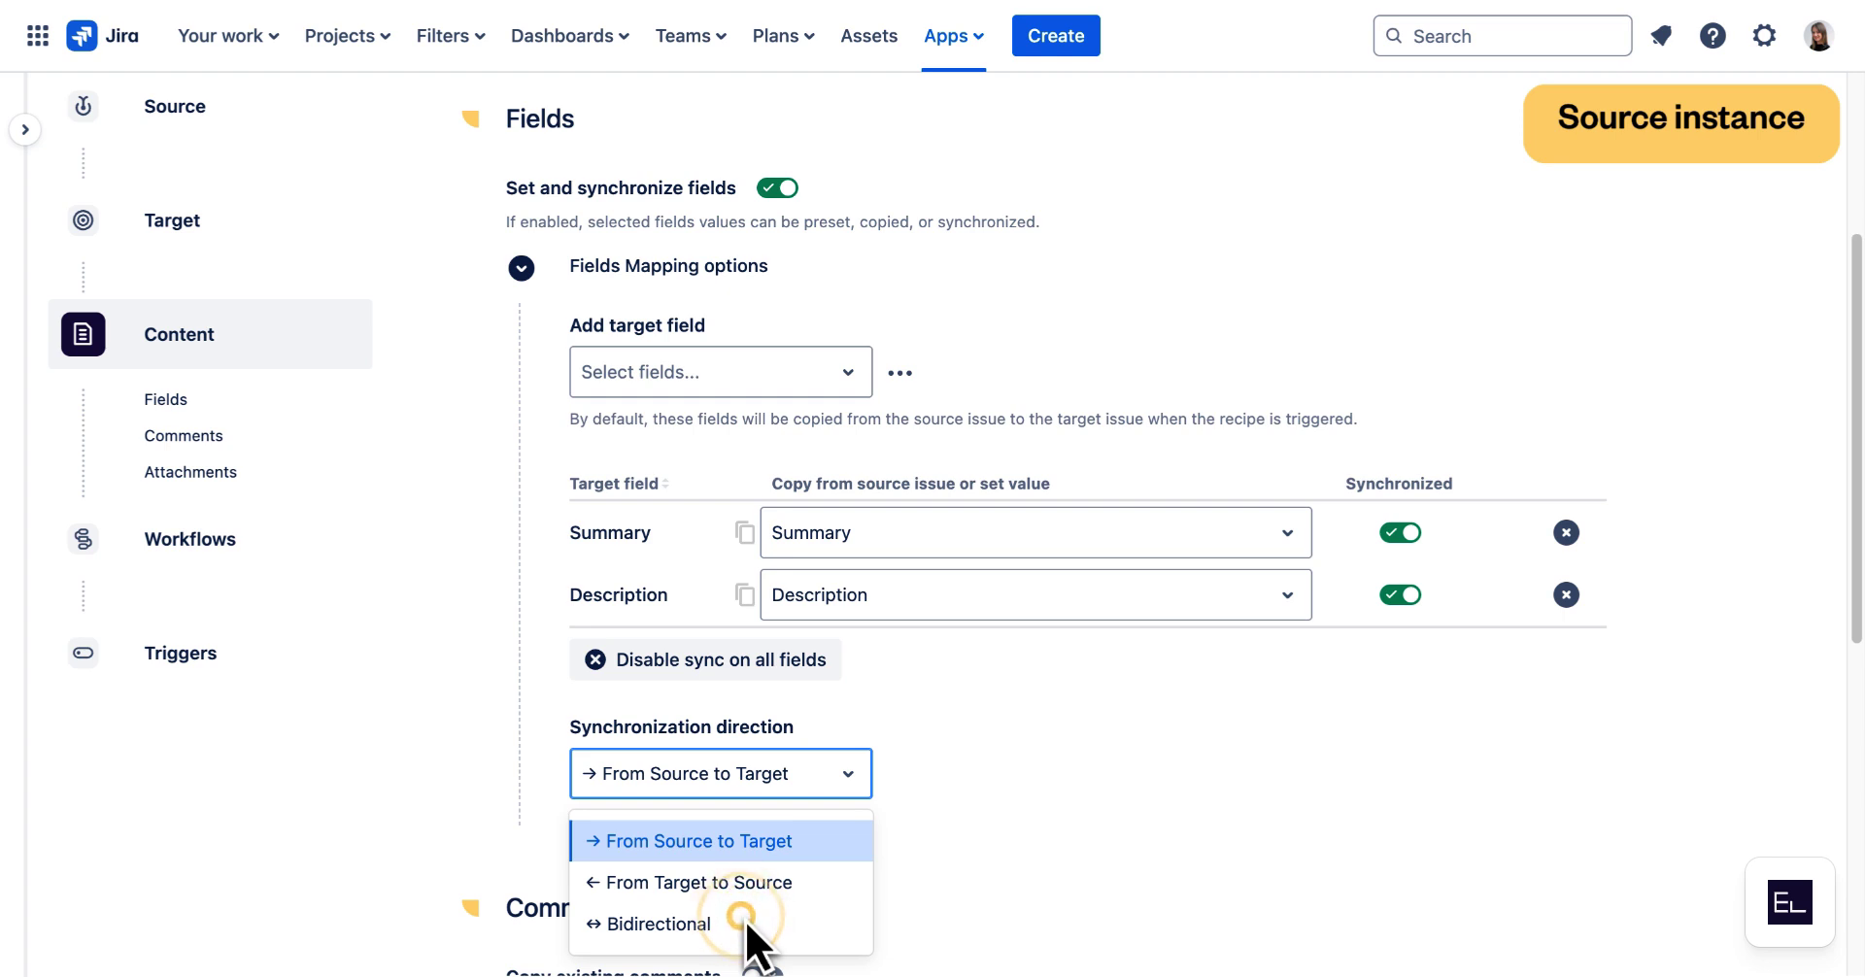
click(746, 921)
Enable copying existing comments and synchronizing new comments, including comment edits and deletions.
scroll(781, 515, down, 5)
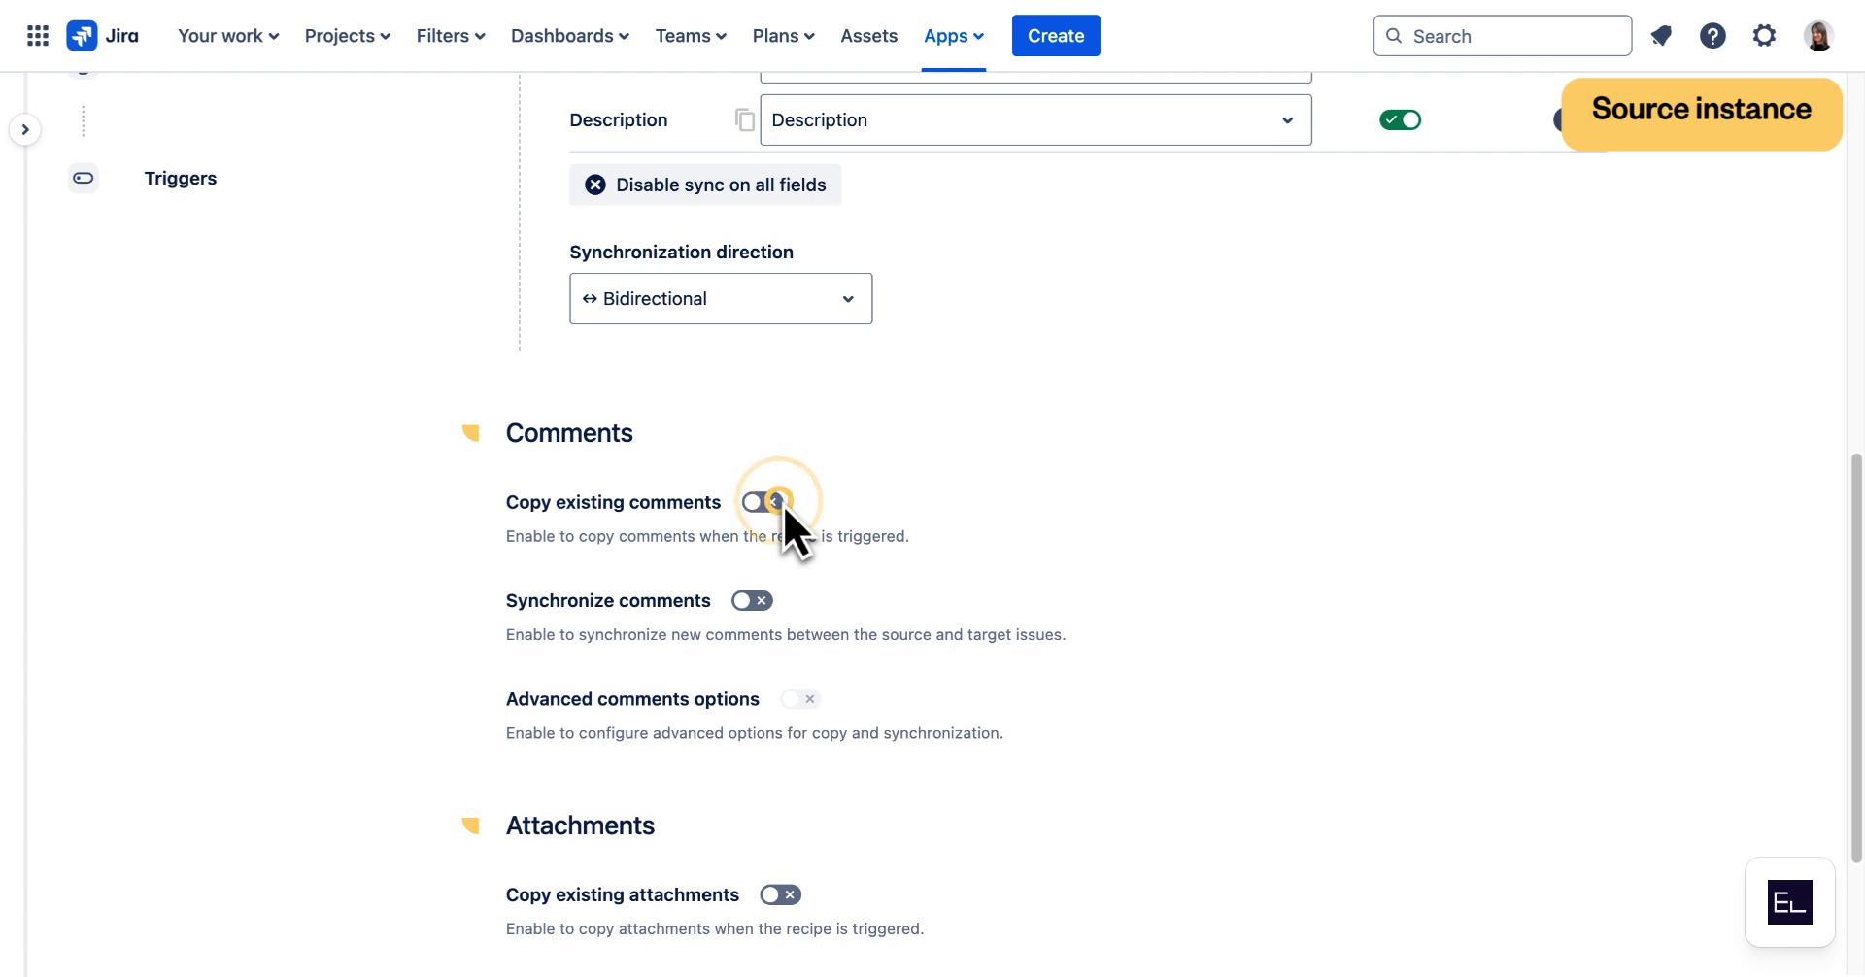
click(754, 600)
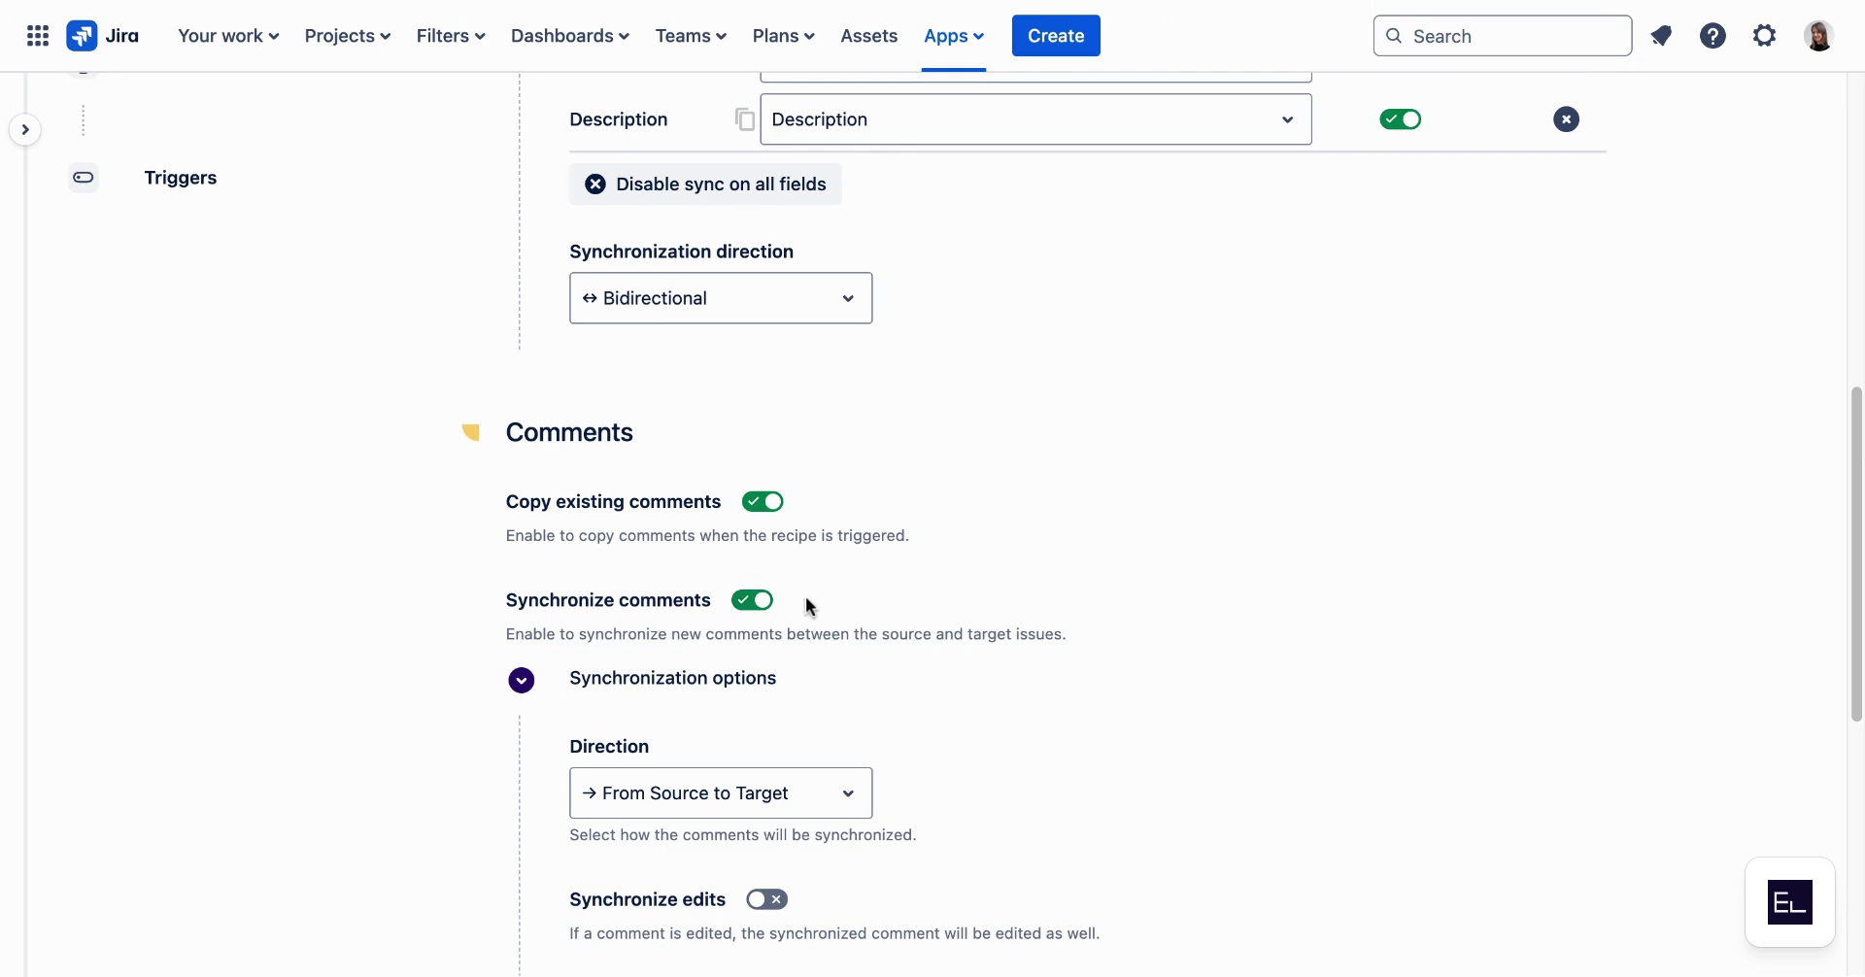
scroll(1047, 606, down, 3)
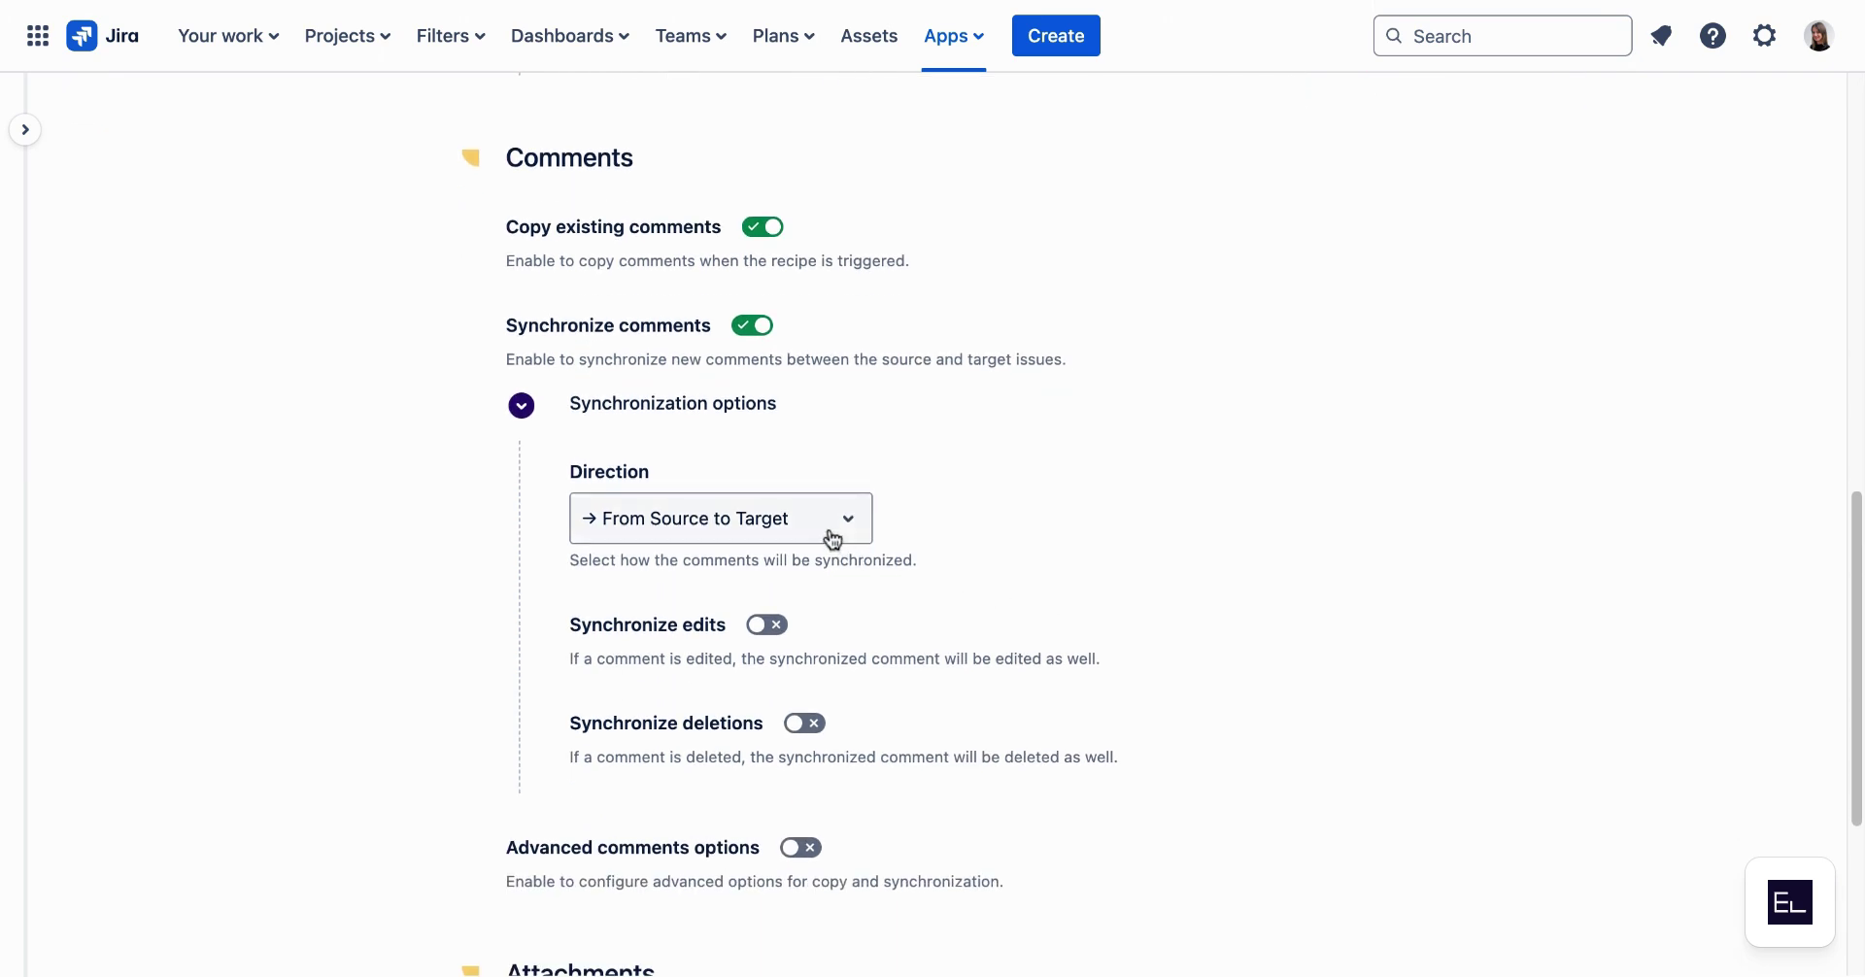
scroll(940, 602, down, 1)
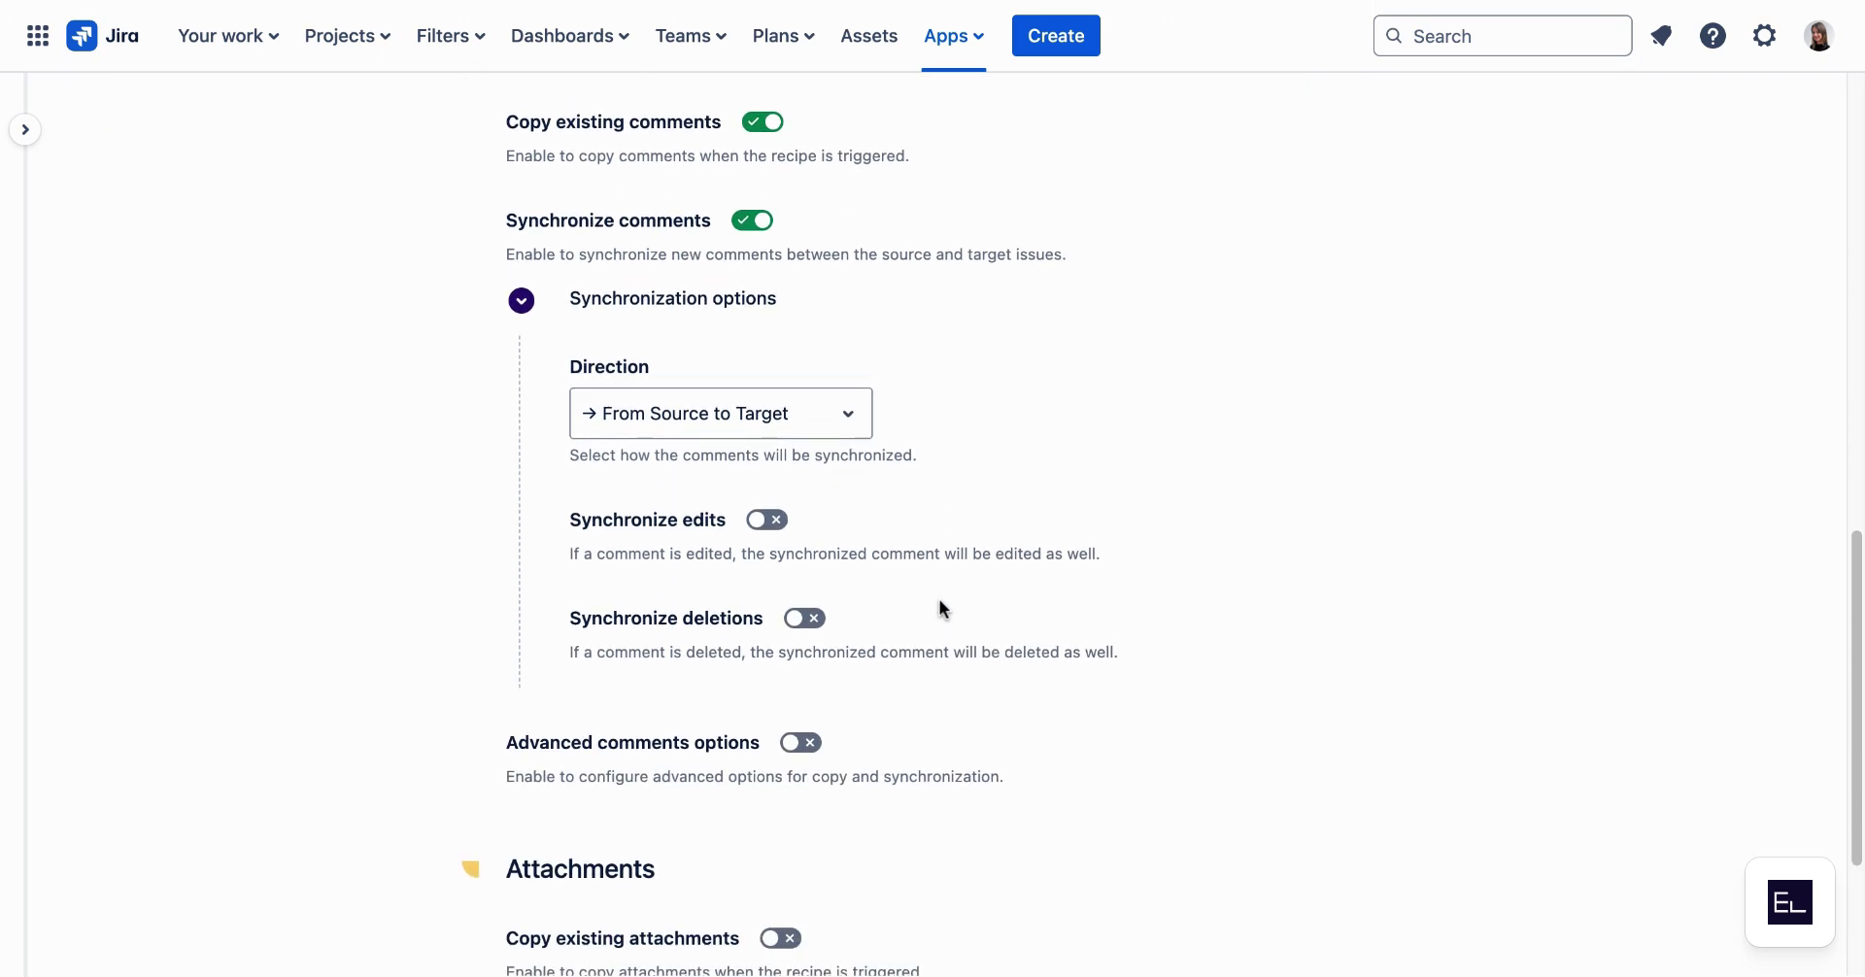
click(778, 522)
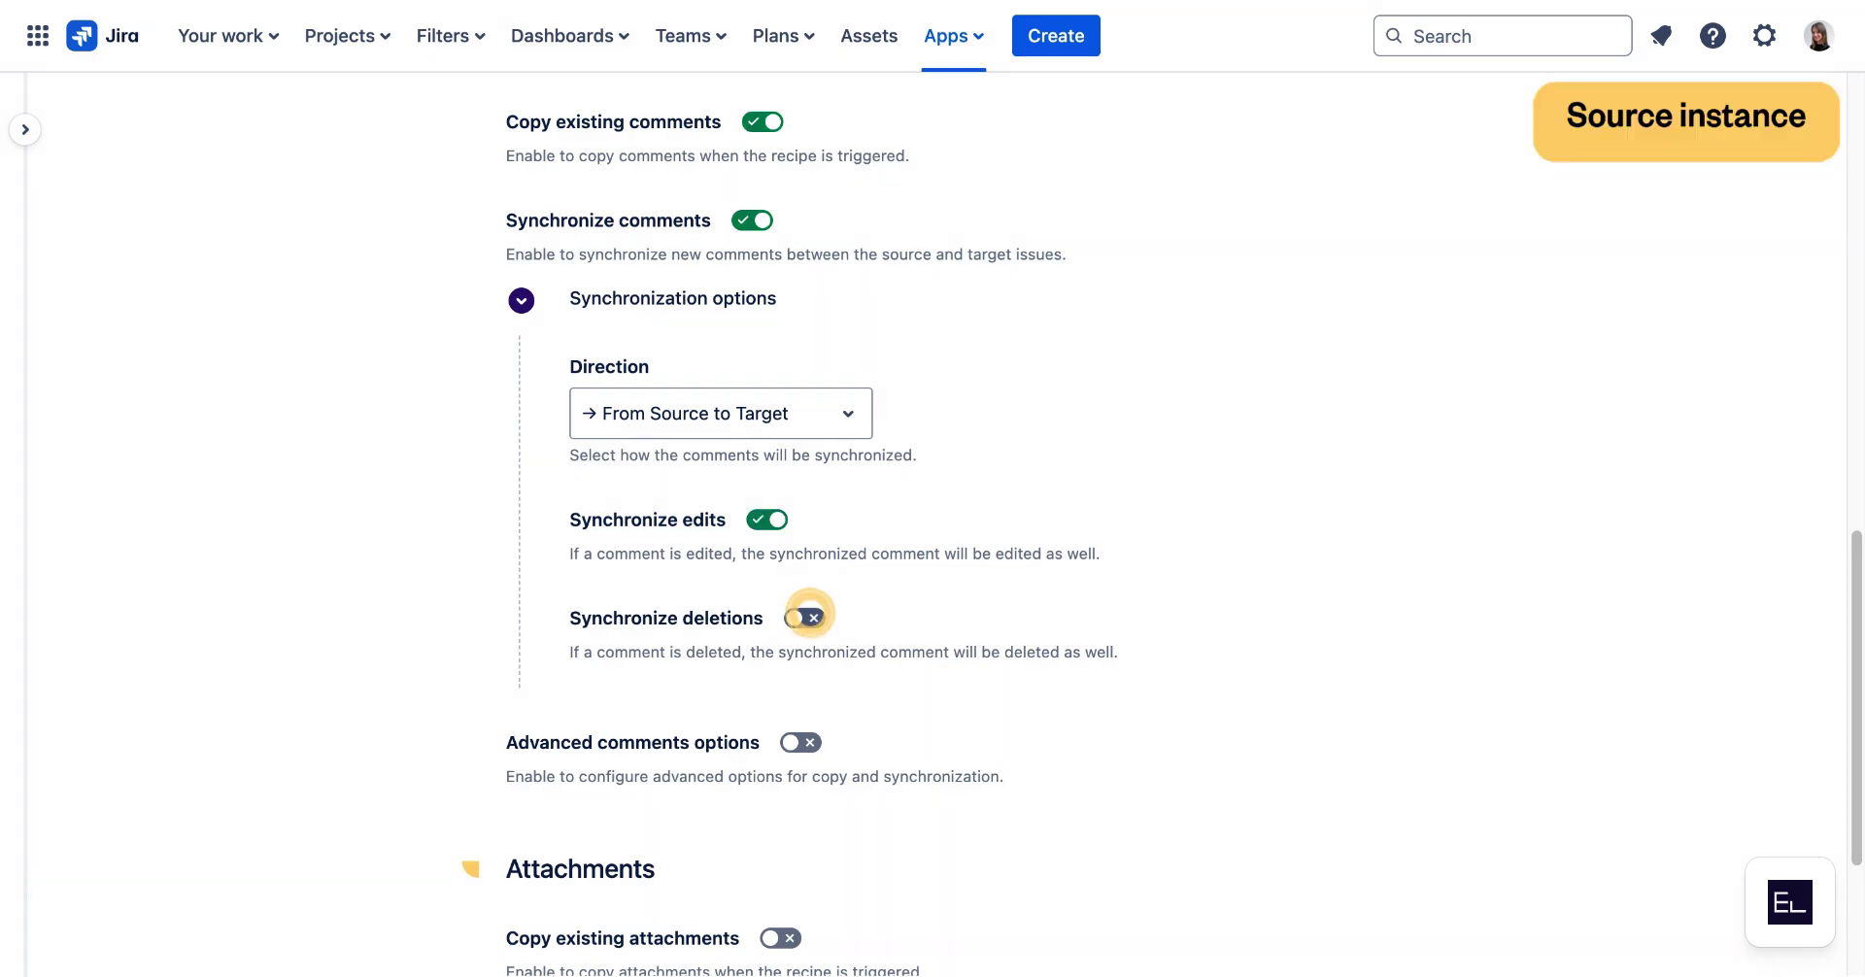
click(809, 617)
Enable copying existing attachments and synchronizing new attachments between the source and target issues.
scroll(1112, 564, down, 1)
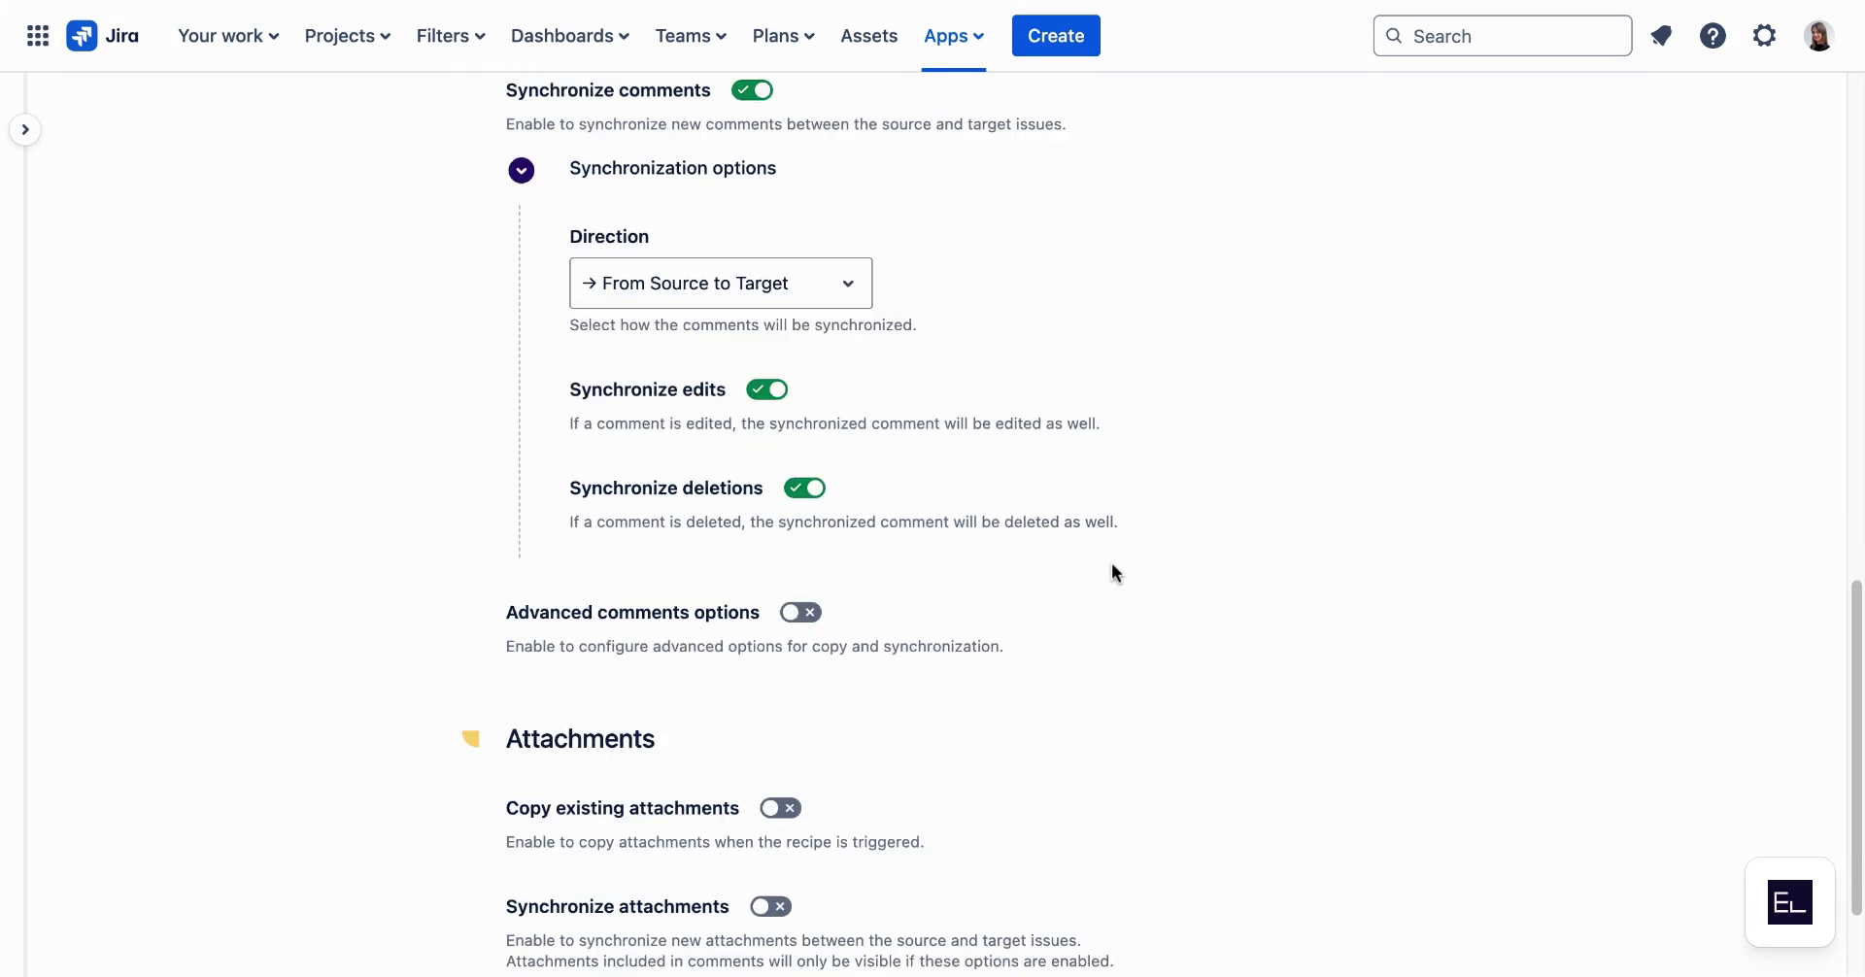
scroll(1111, 563, down, 2)
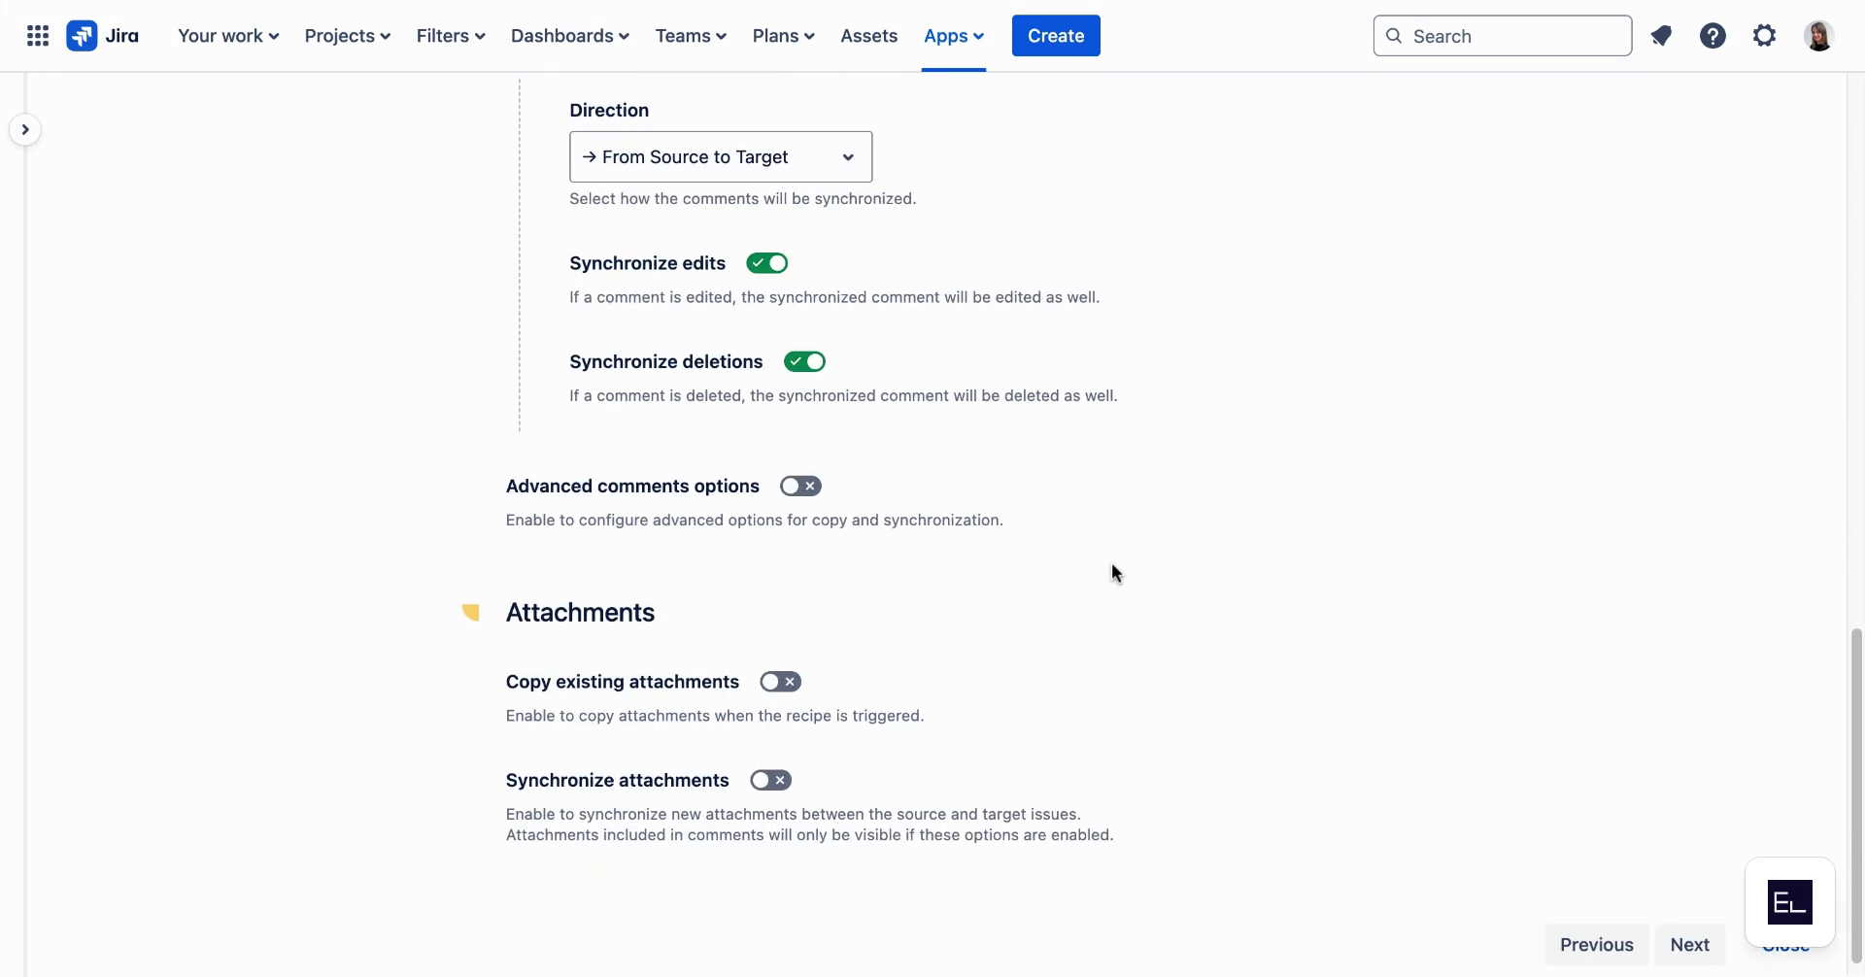
click(784, 665)
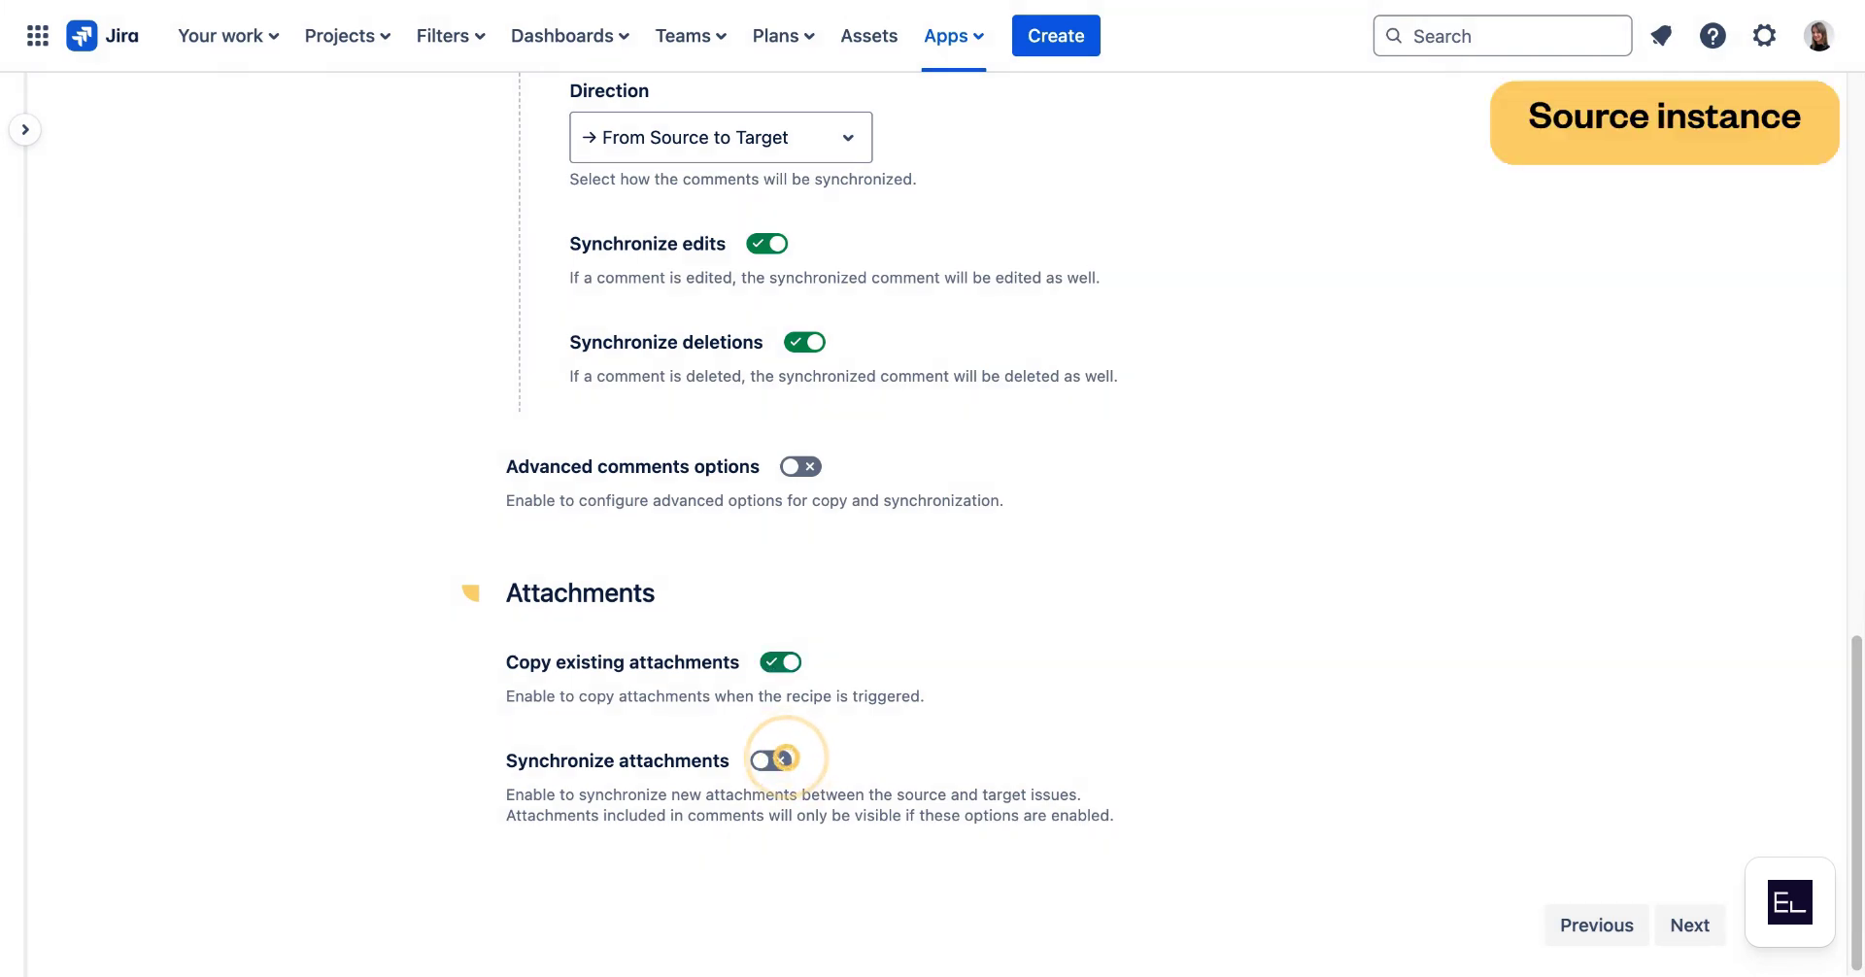
click(783, 759)
scroll(1136, 836, down, 3)
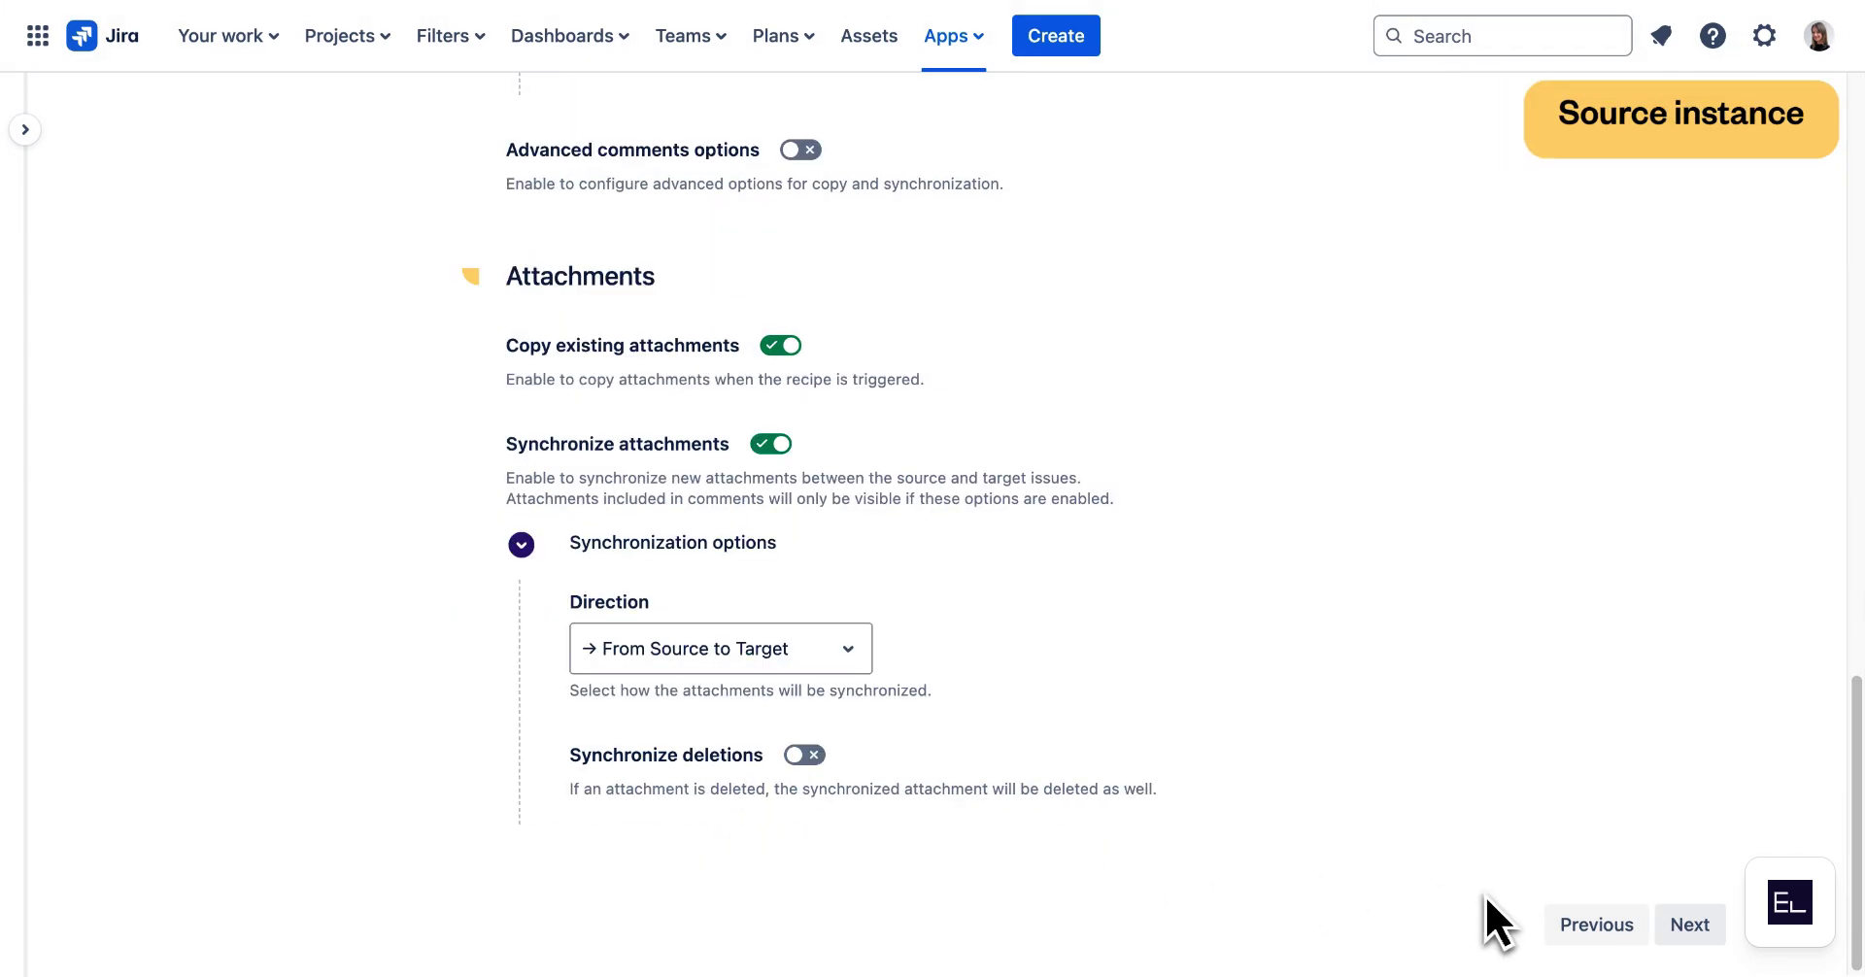
Map the CSP: Jira Service Management default workflow to Software Simplified Workflow for Project PLAT, with Work in Progress updating the target to In Progress.
click(1706, 911)
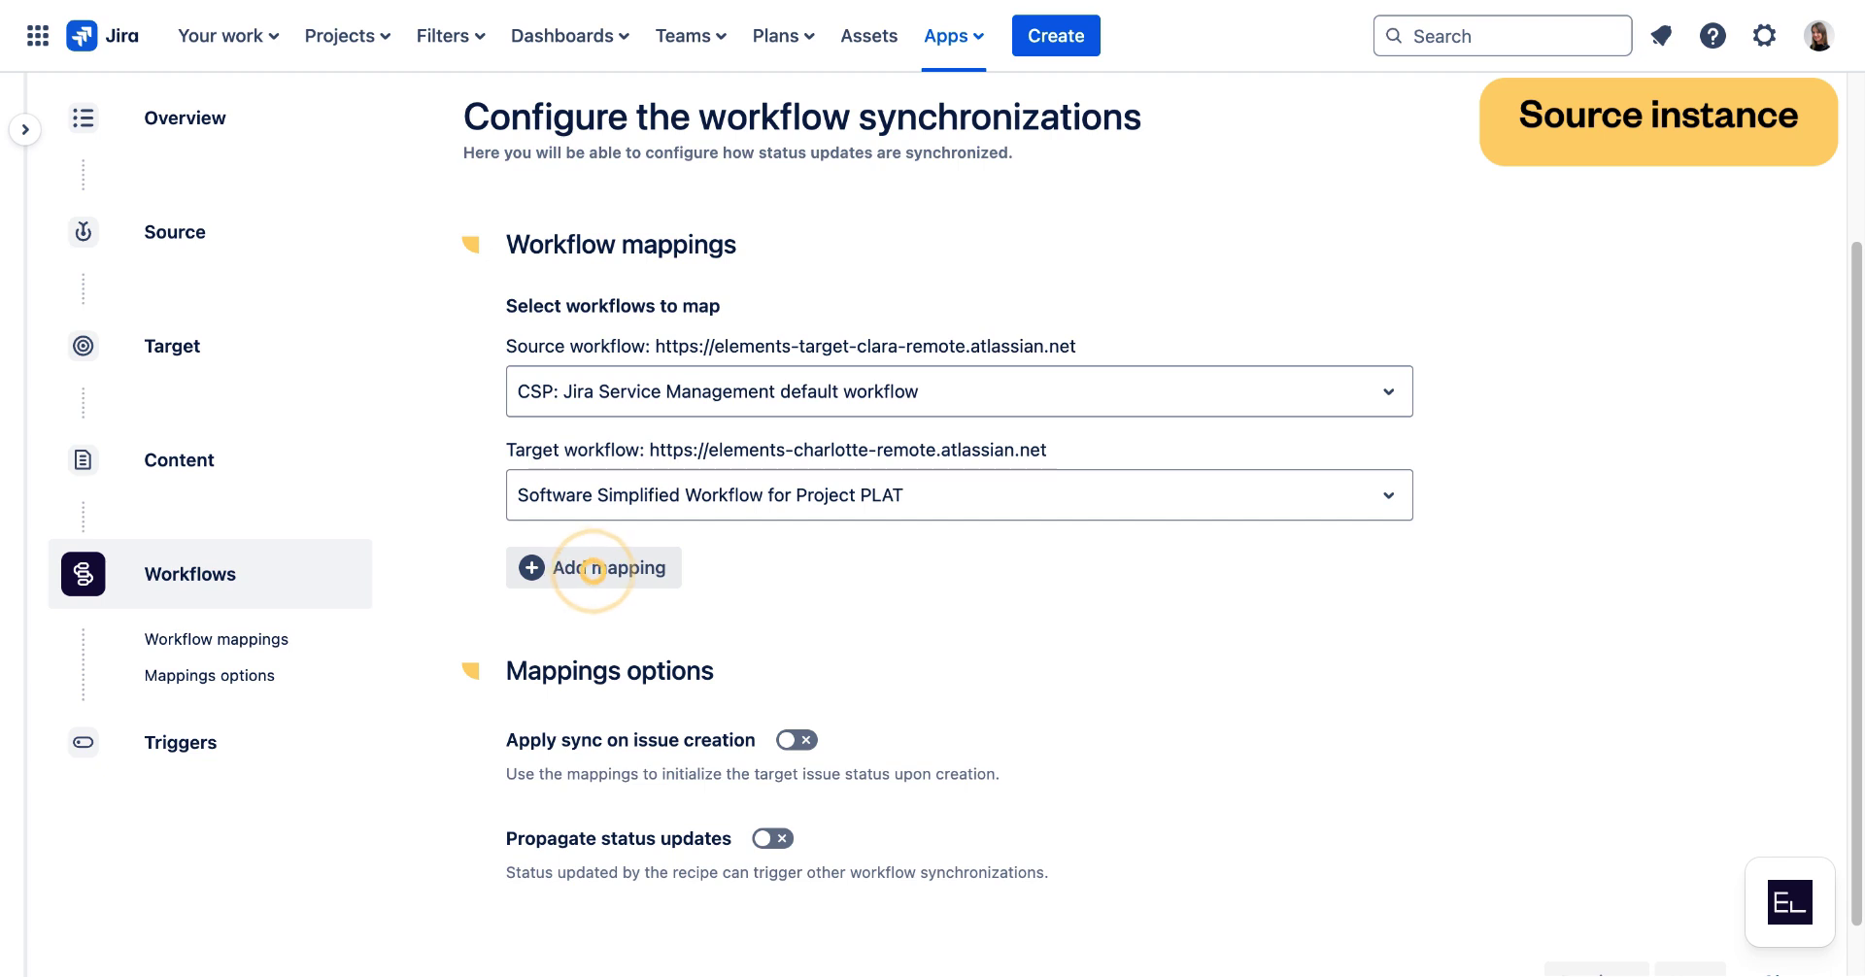
click(595, 569)
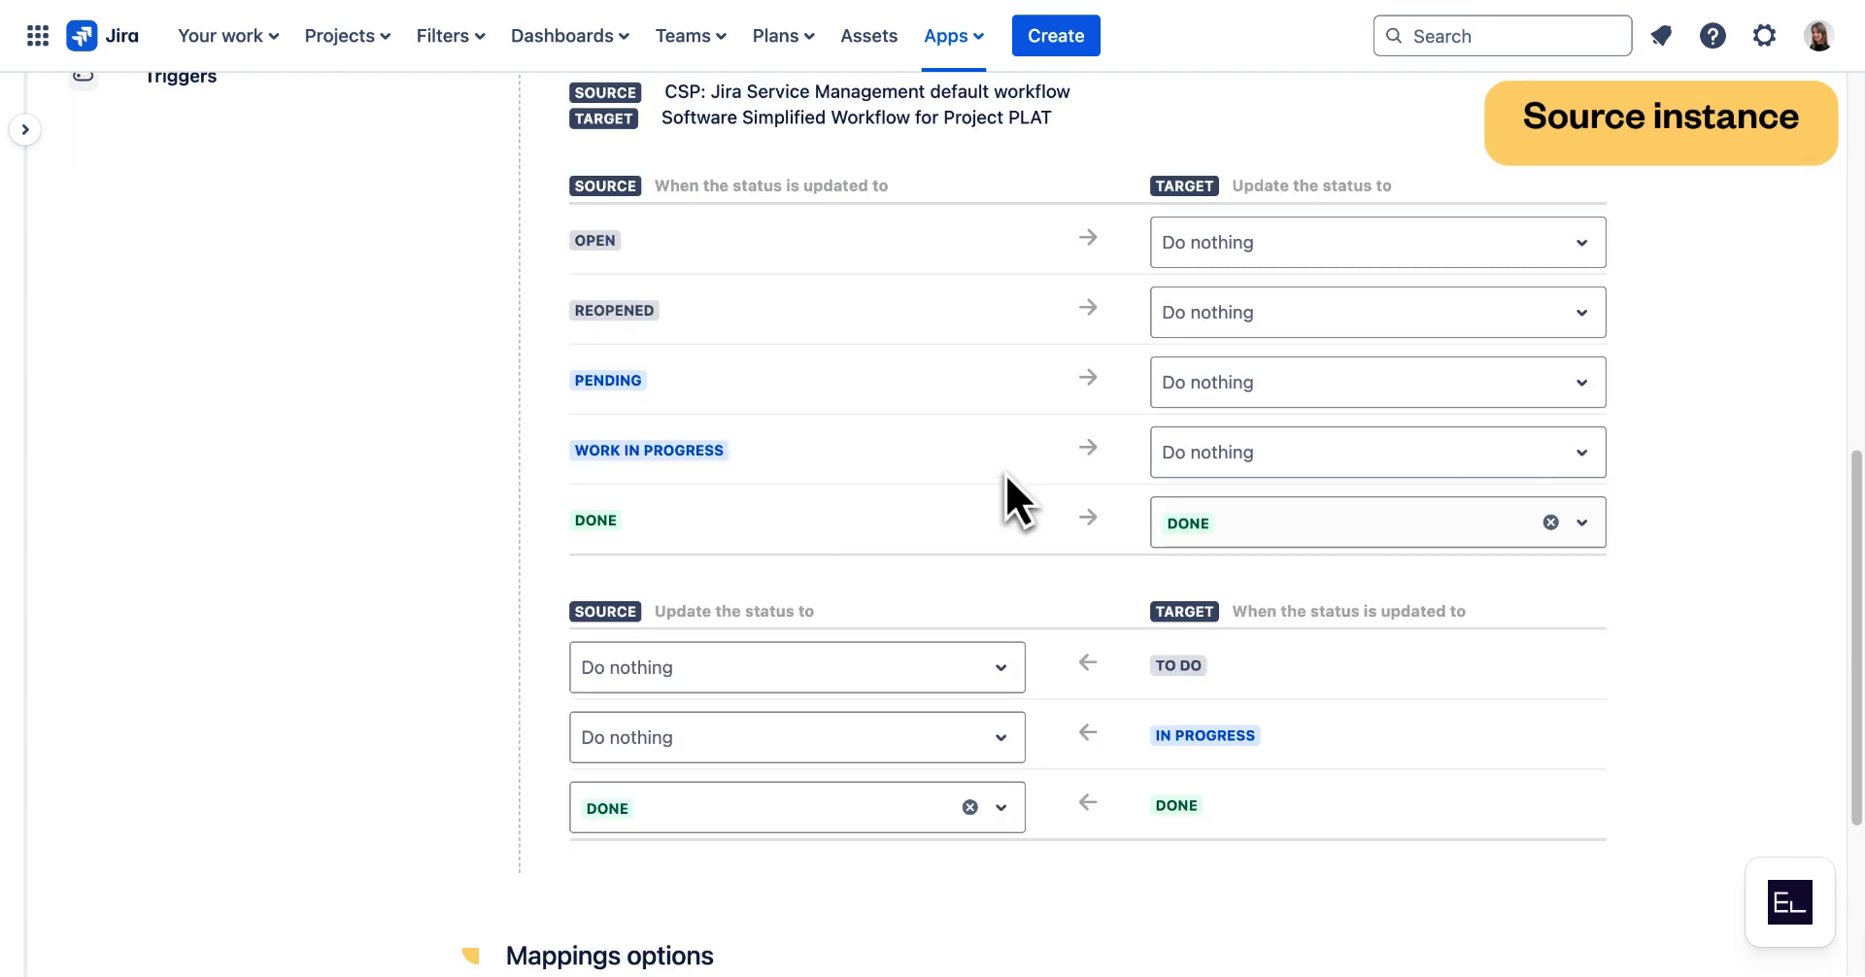
click(1225, 453)
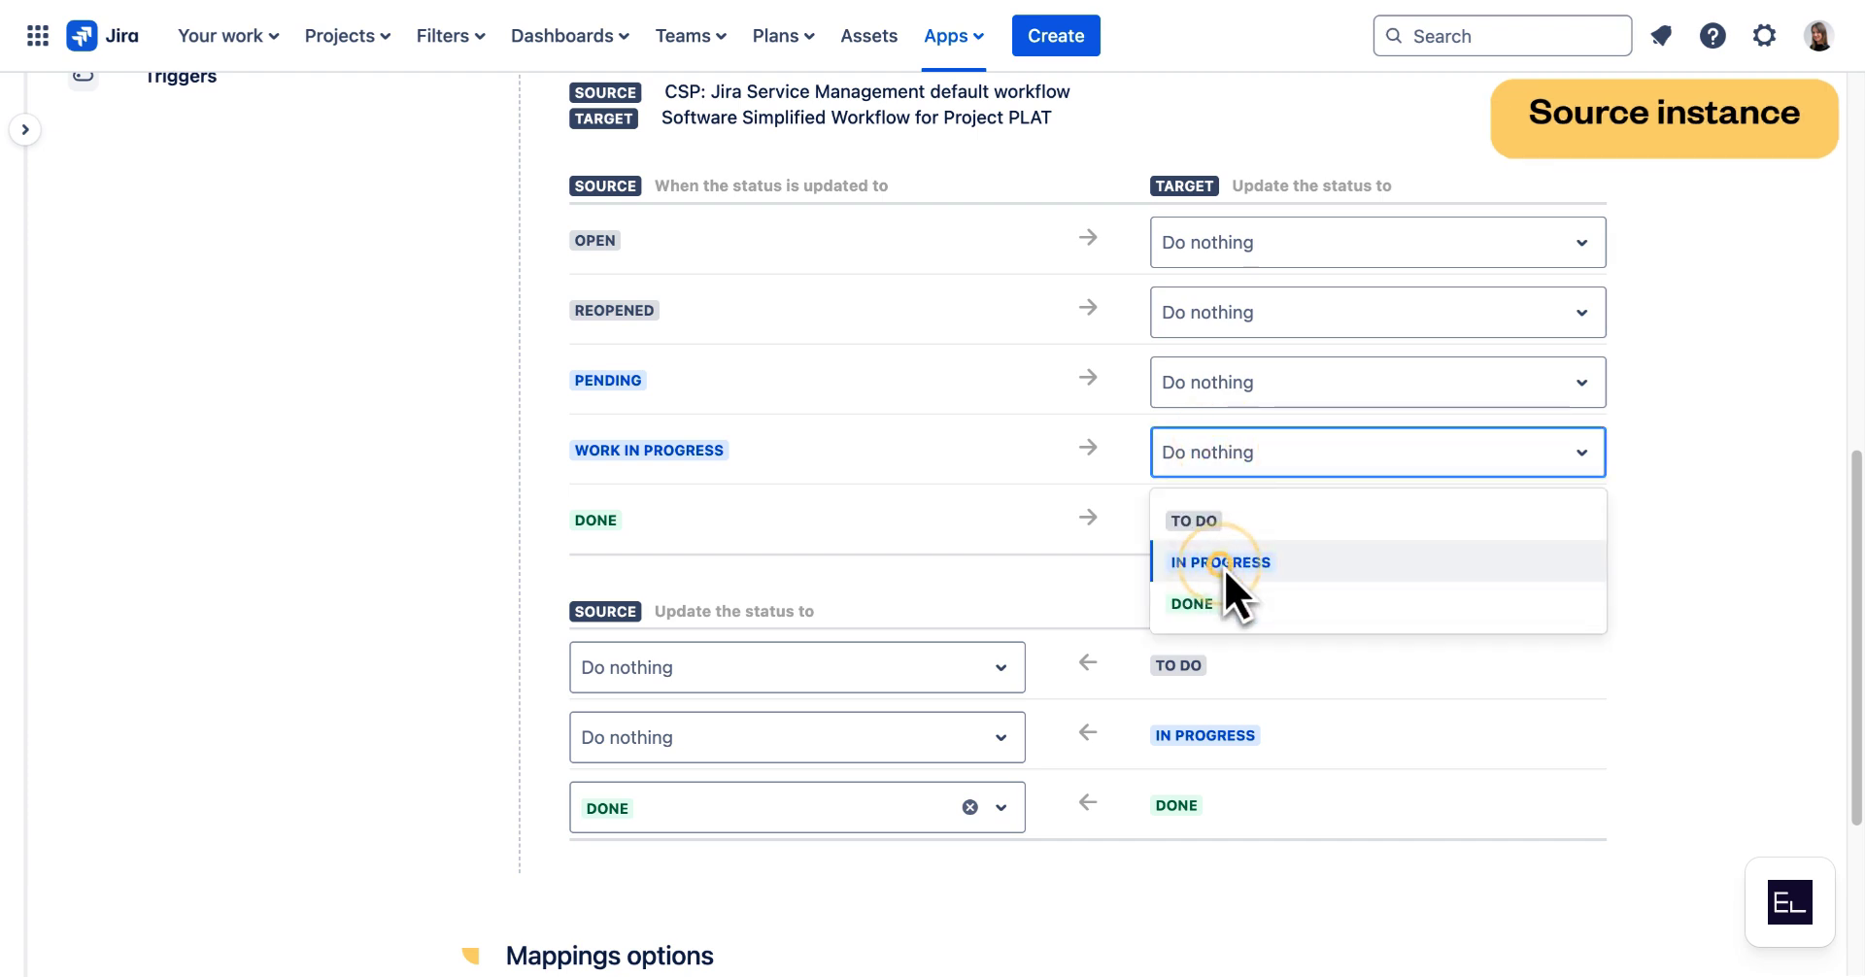
click(1222, 568)
Make the recipe available in the issue action menu through its trigger options, and activate the recipe.
scroll(1226, 569, down, 3)
click(1698, 942)
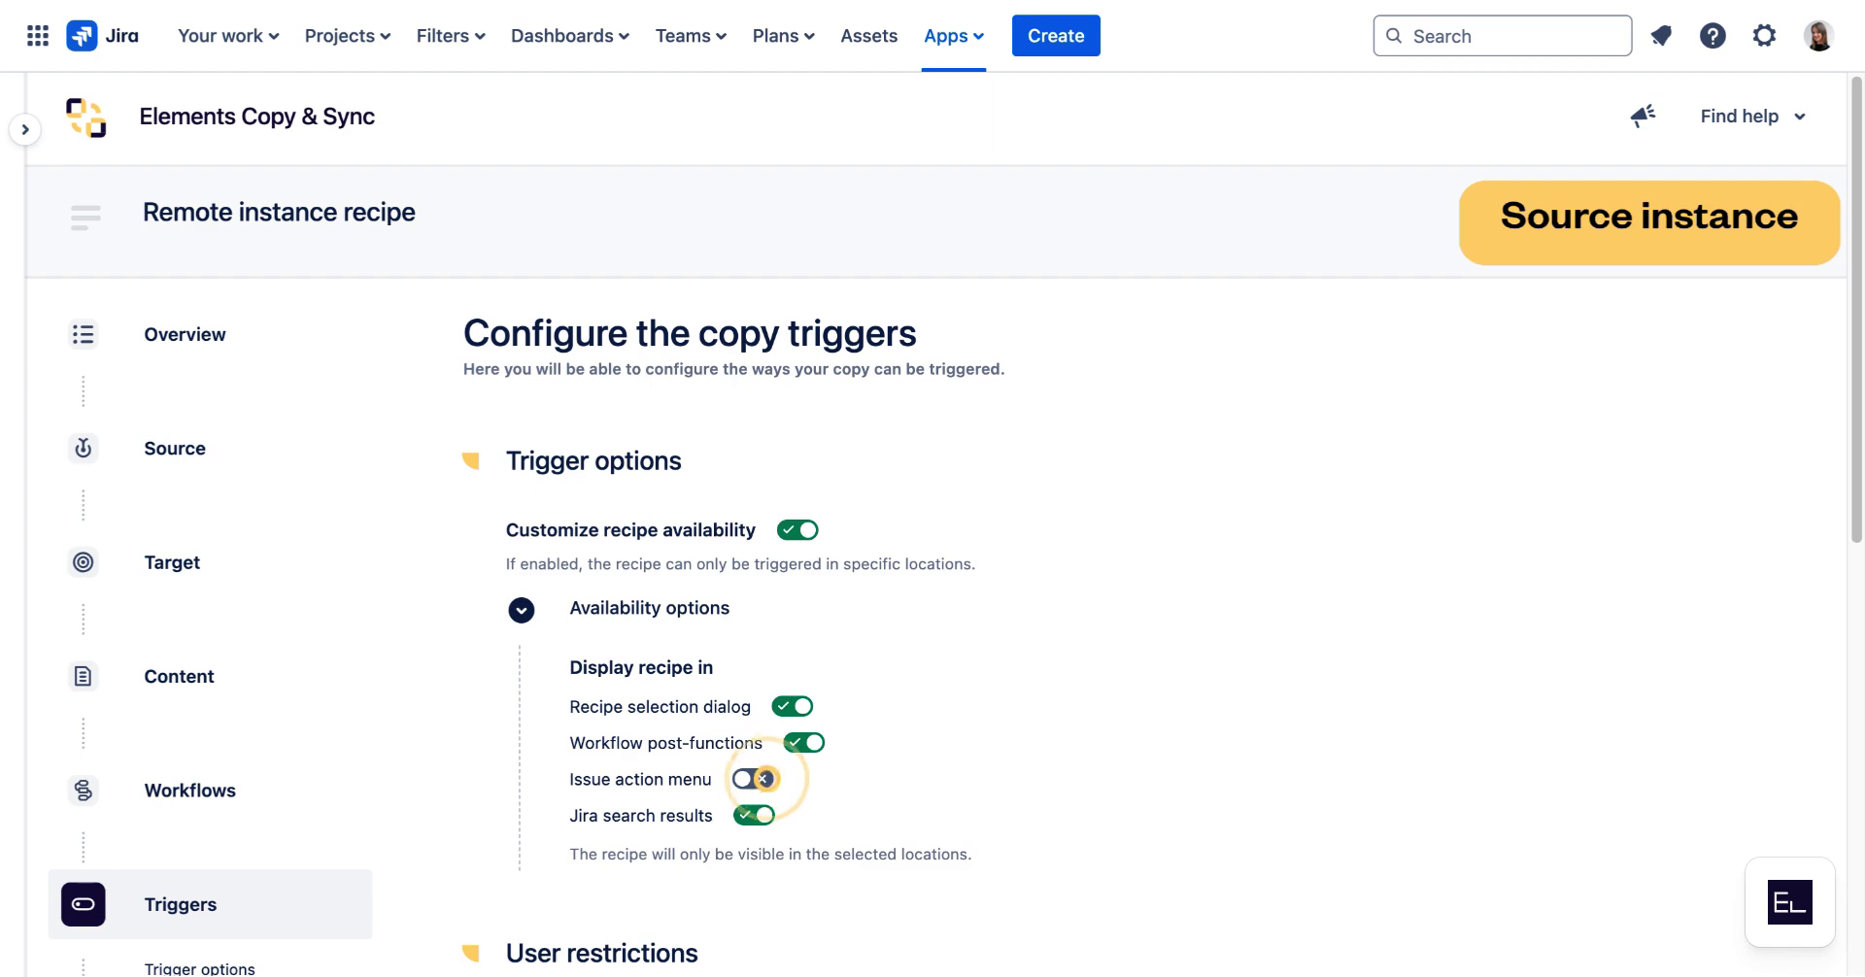
click(758, 779)
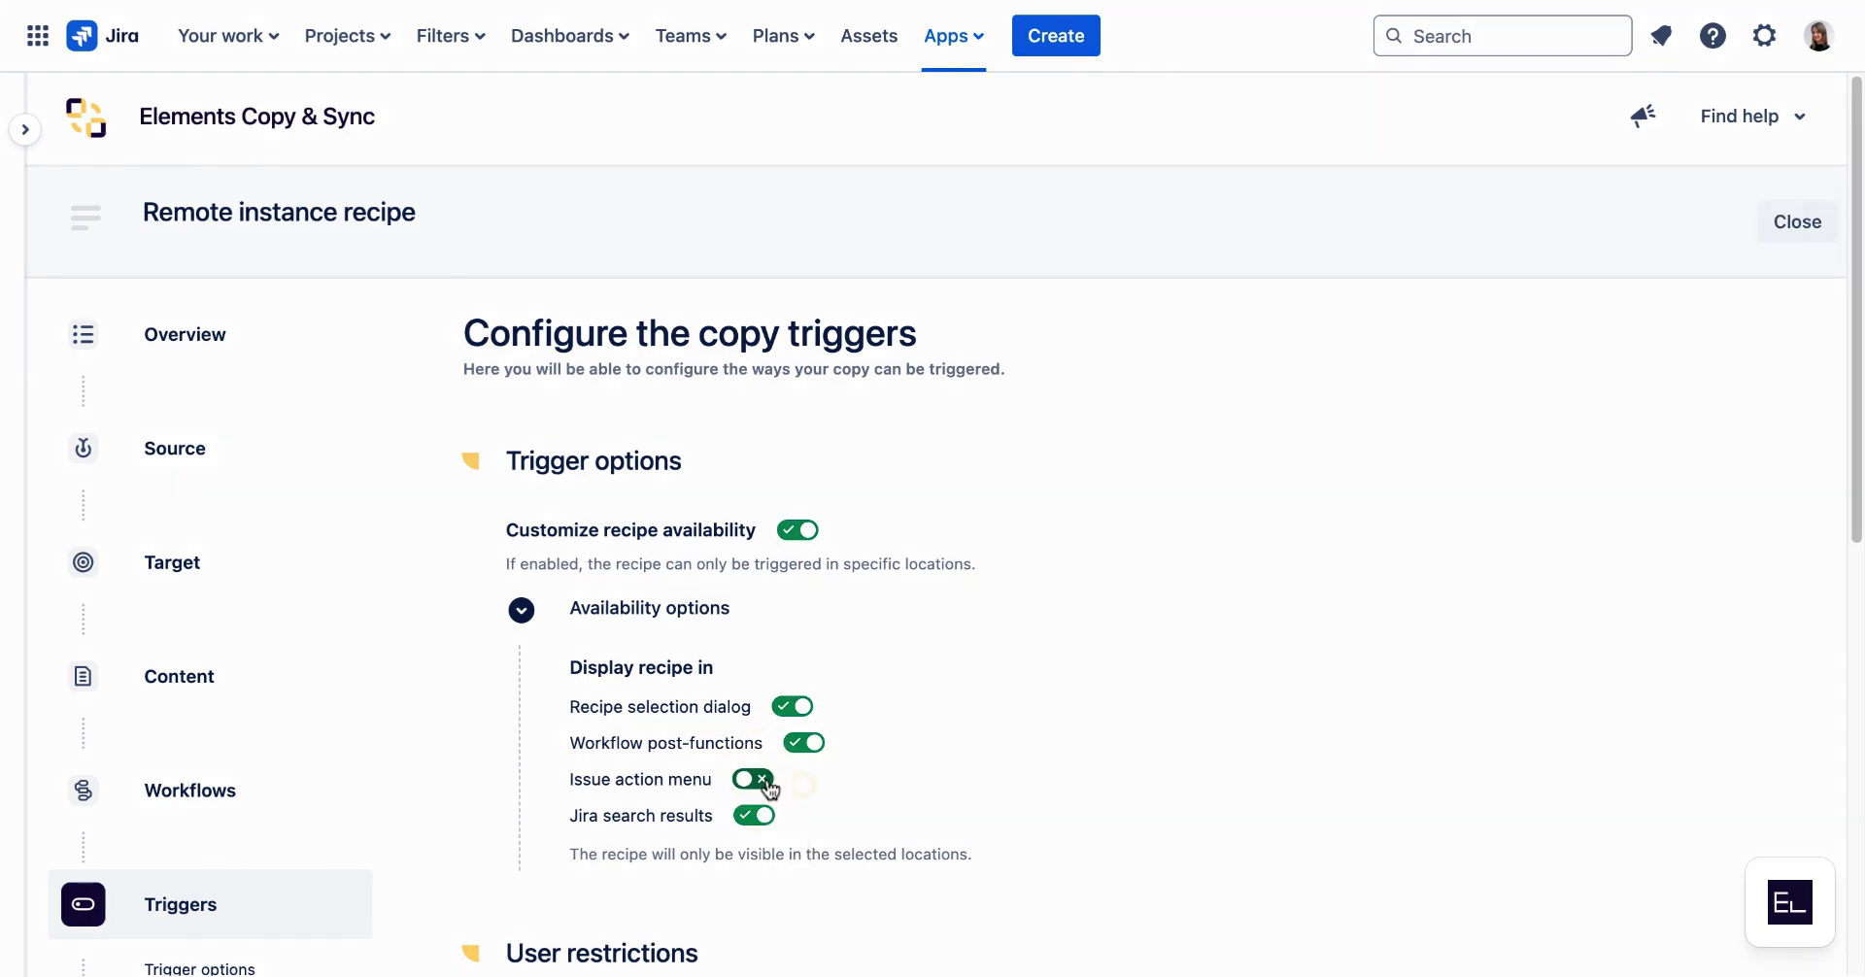
scroll(1185, 676, down, 7)
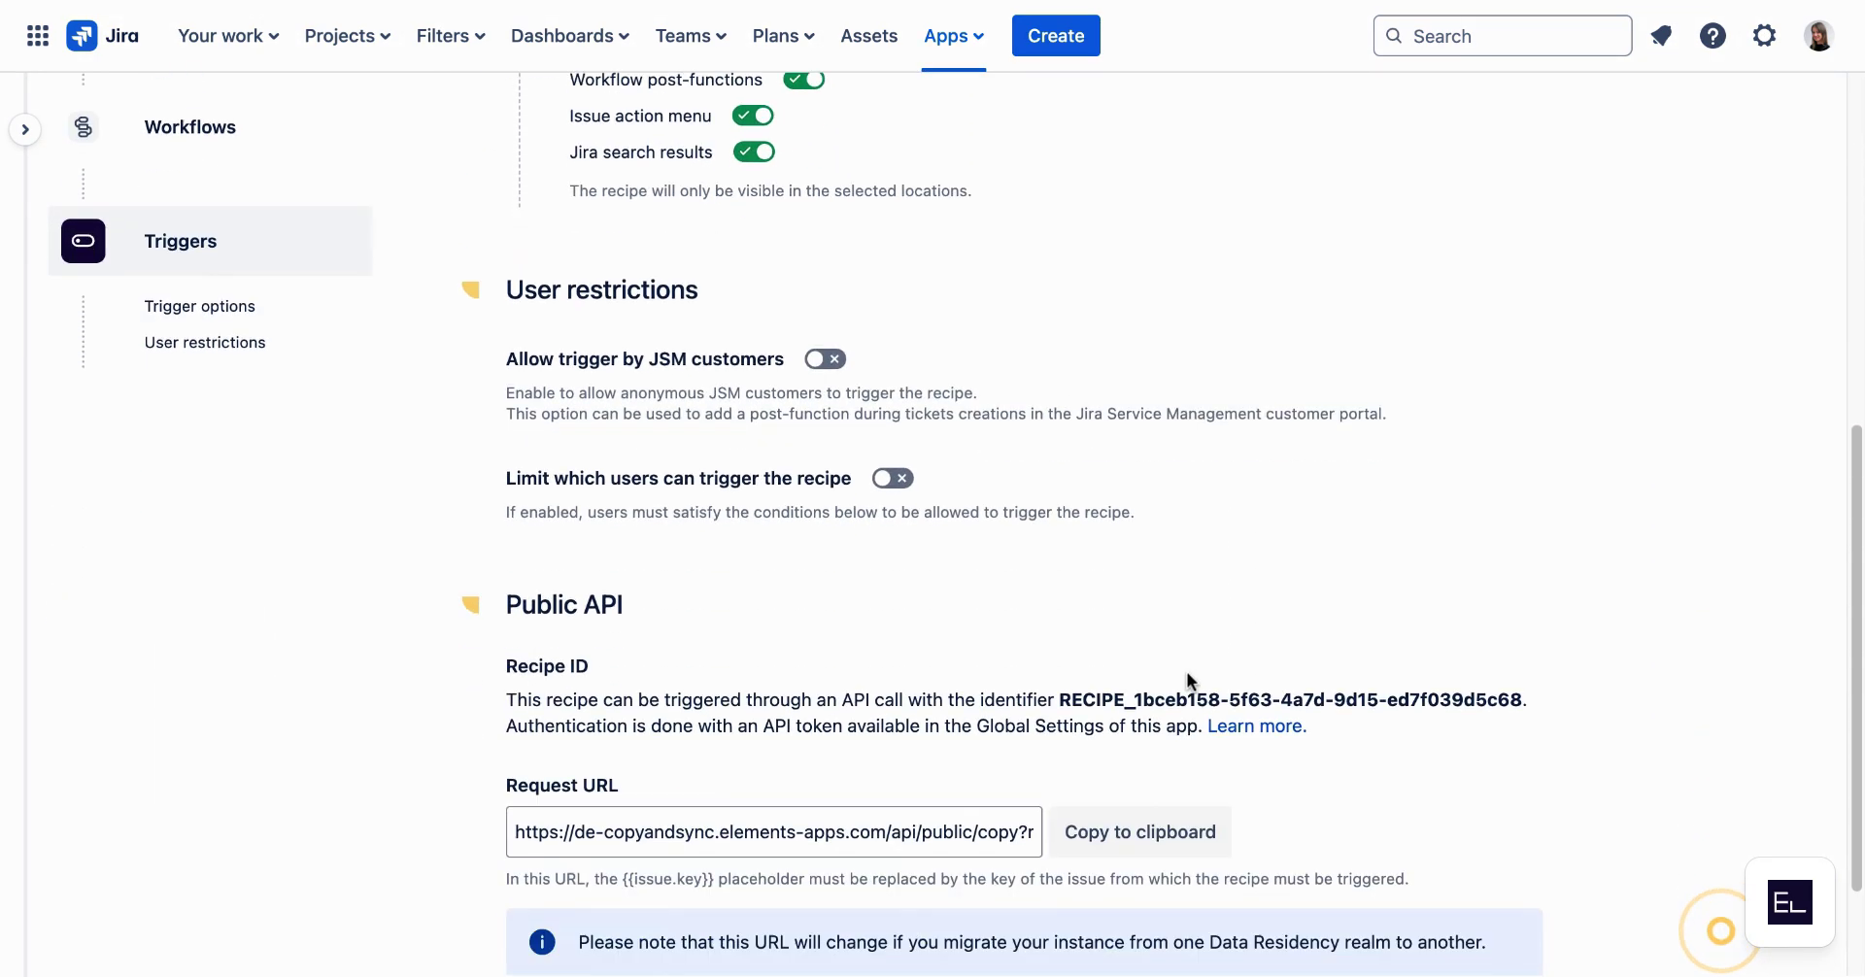
scroll(1186, 672, down, 2)
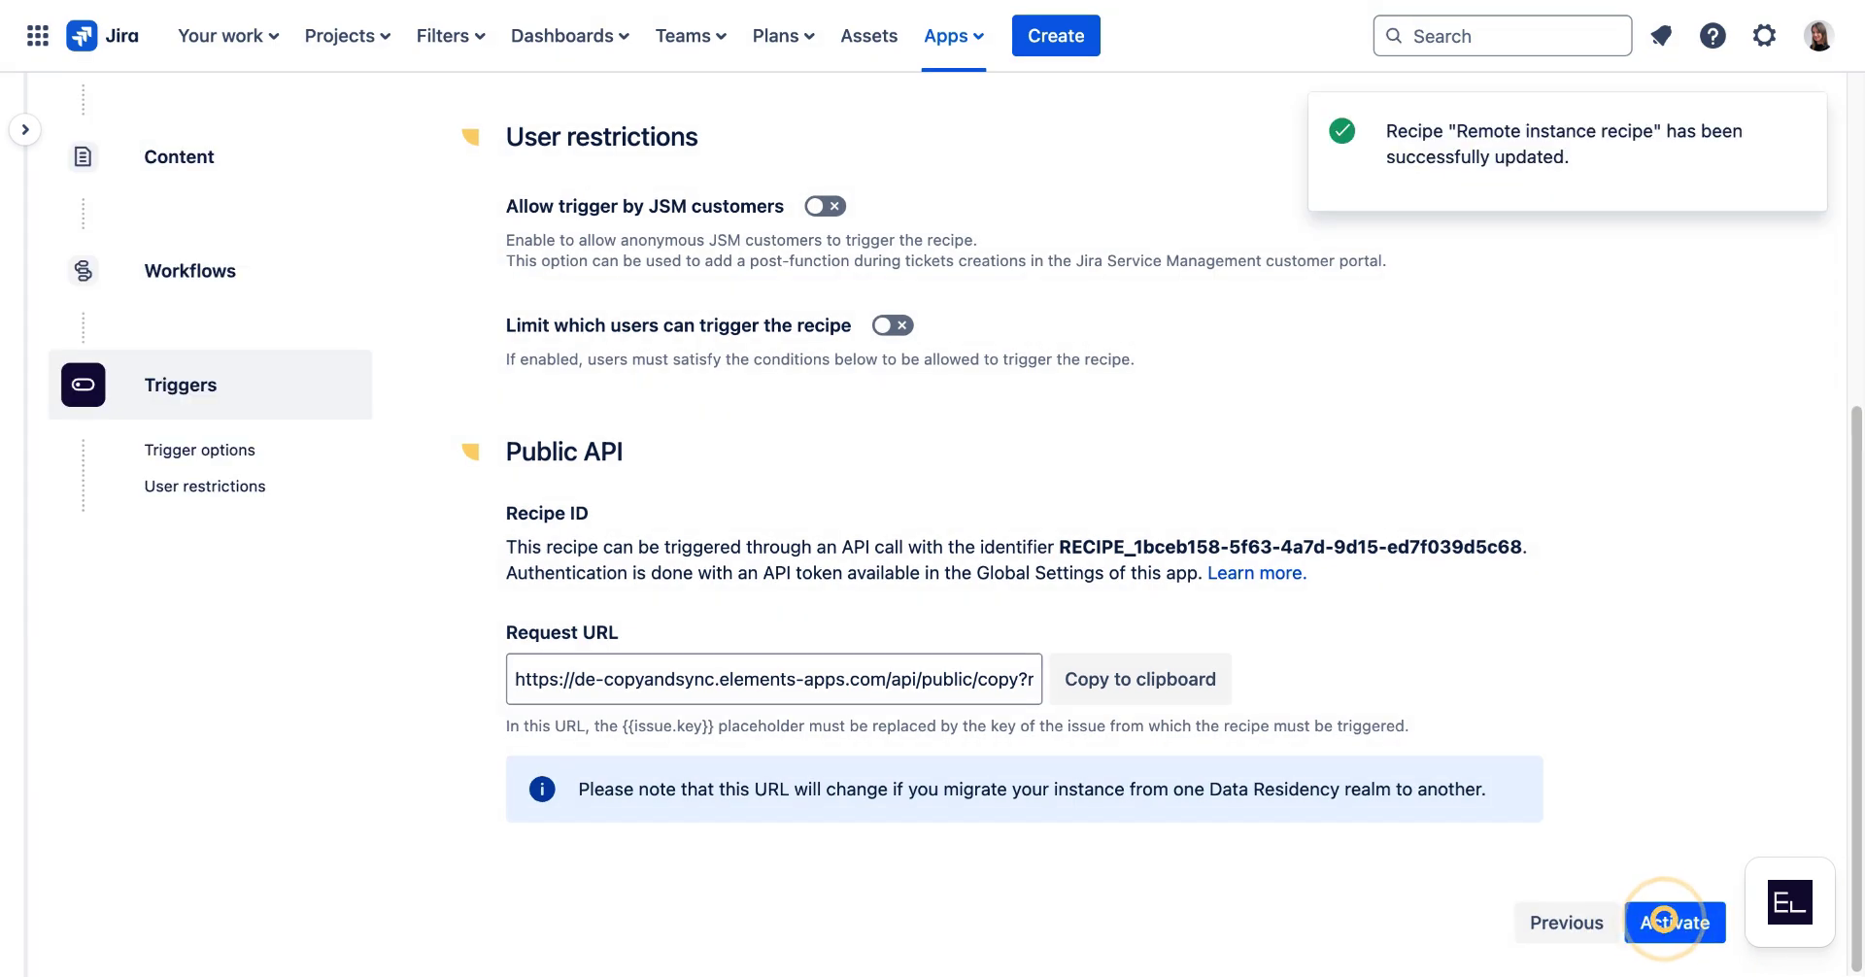
click(1670, 924)
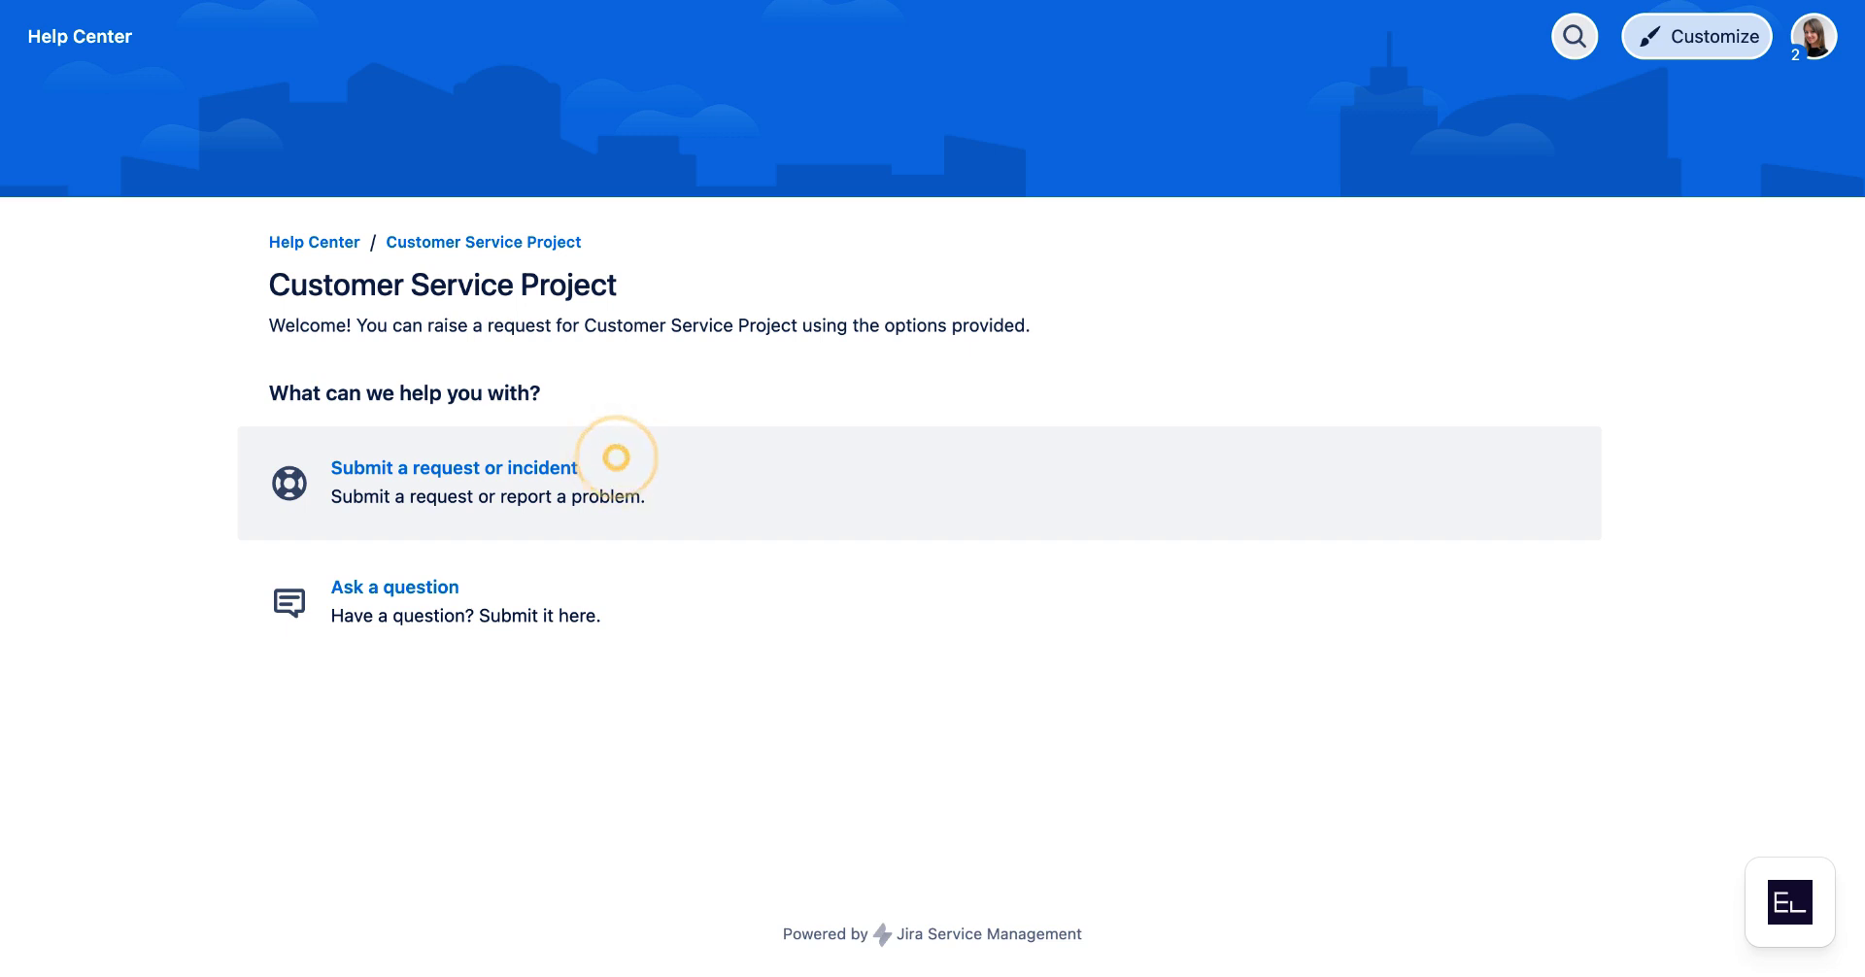
Submit a request or incident in the Customer Service Project portal with summary "Bug in my product" and details "Can you help me with this?".
click(630, 487)
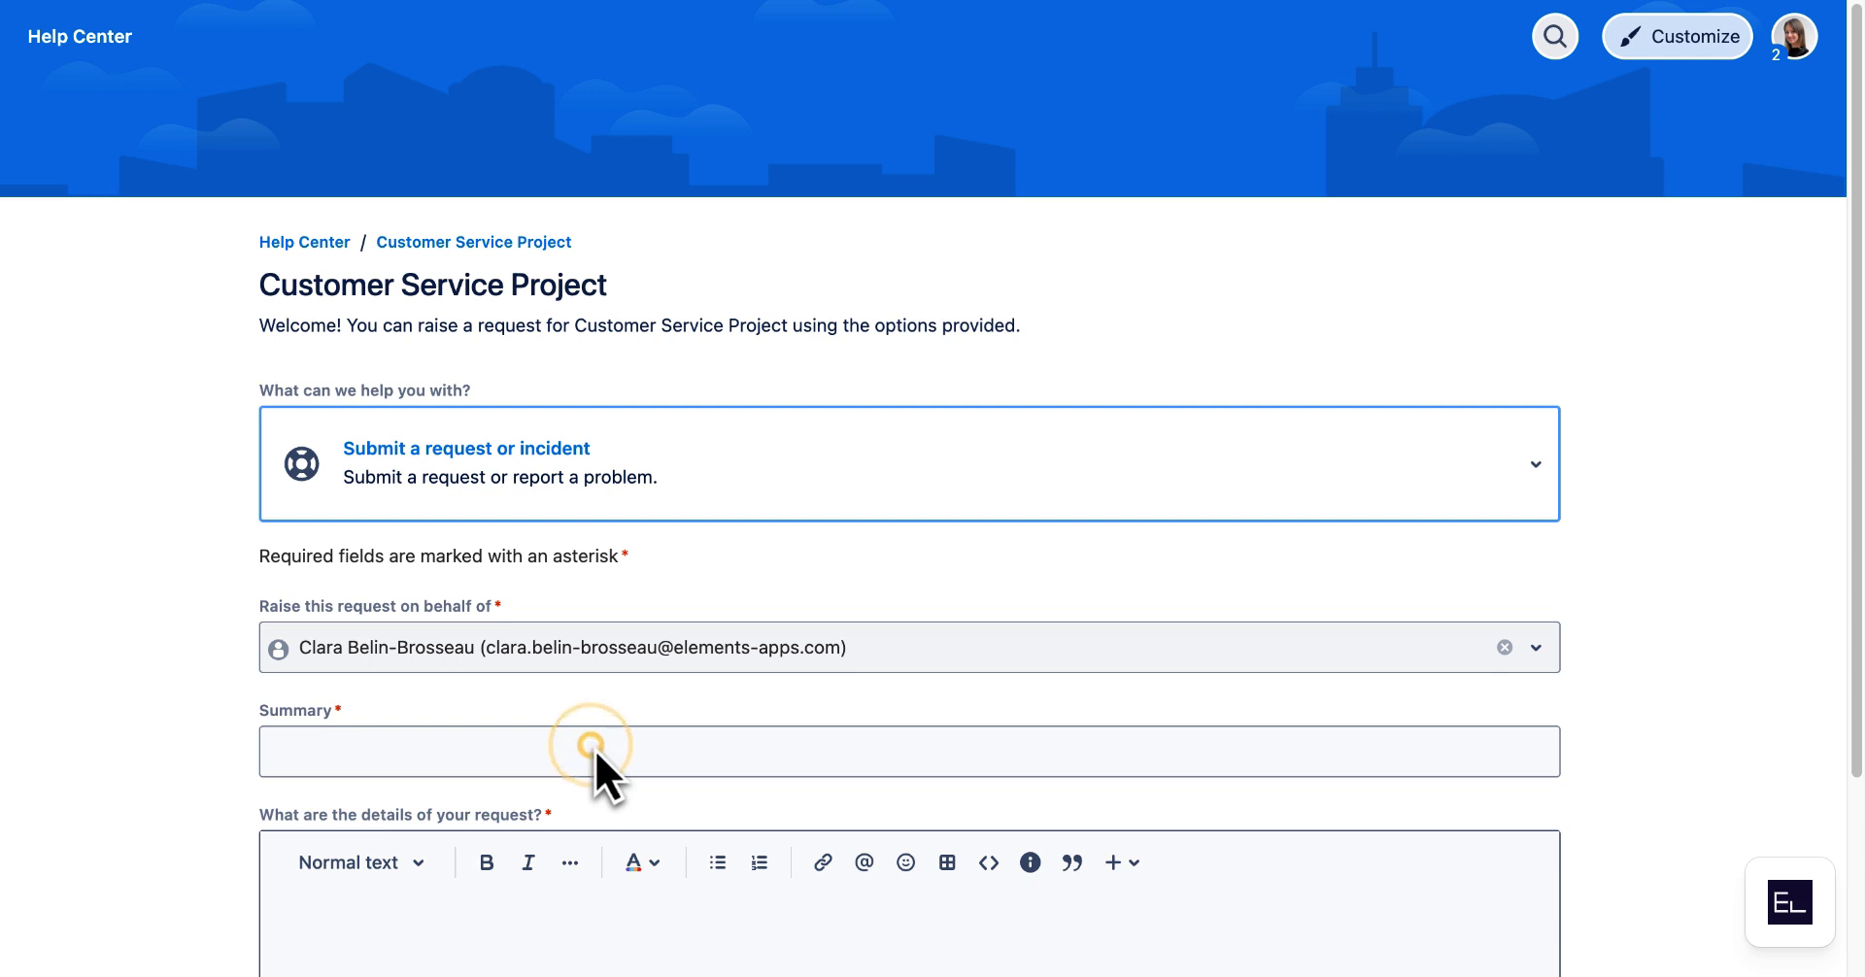
click(595, 750)
text(Bug in my product)
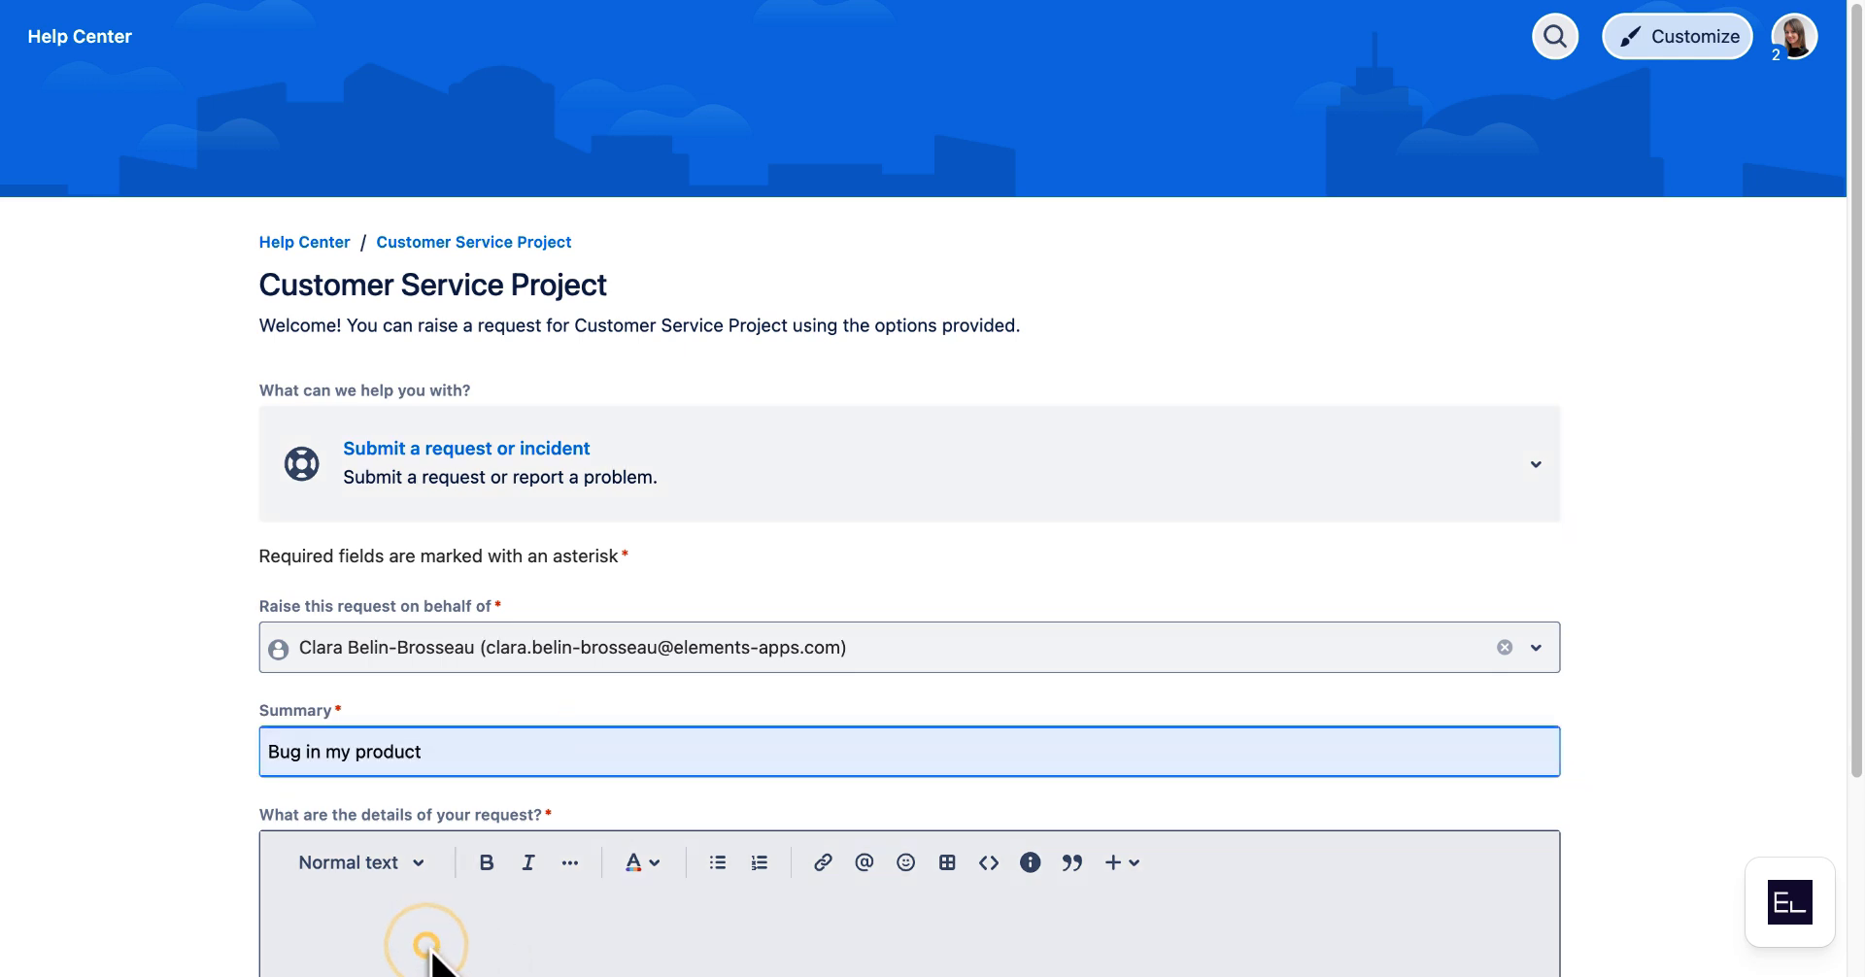
click(428, 947)
text(Can you help me with this?)
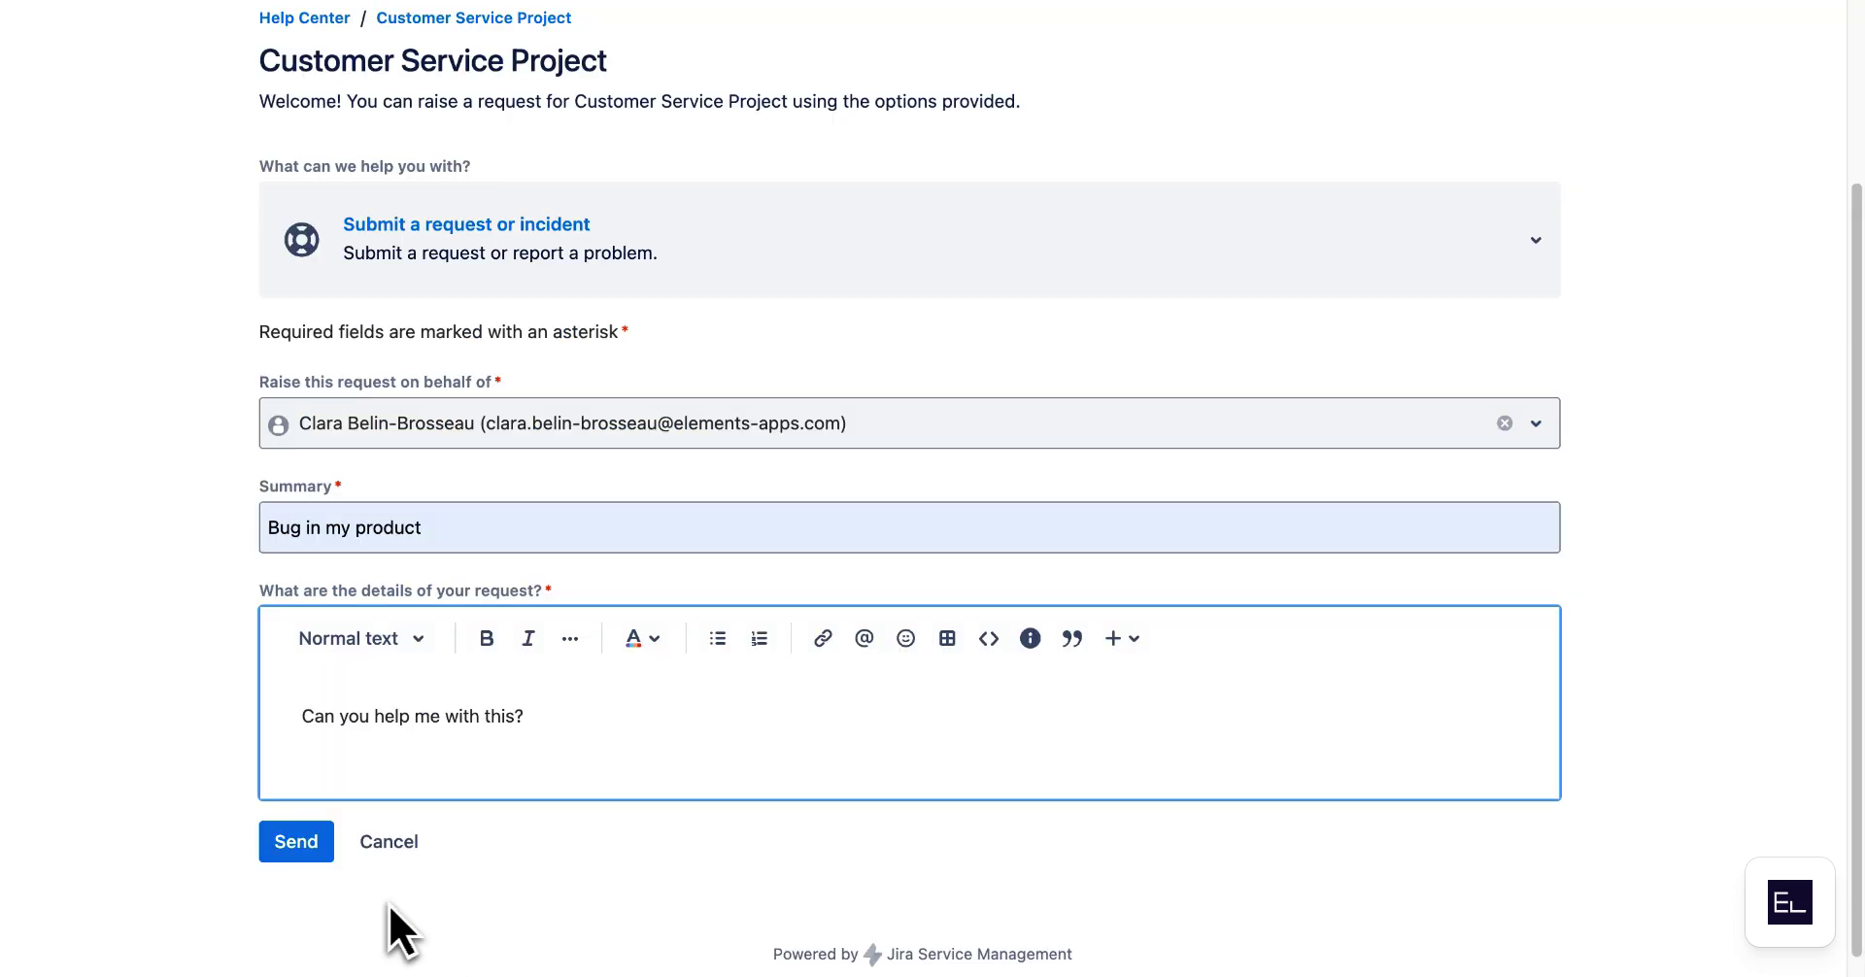
click(290, 845)
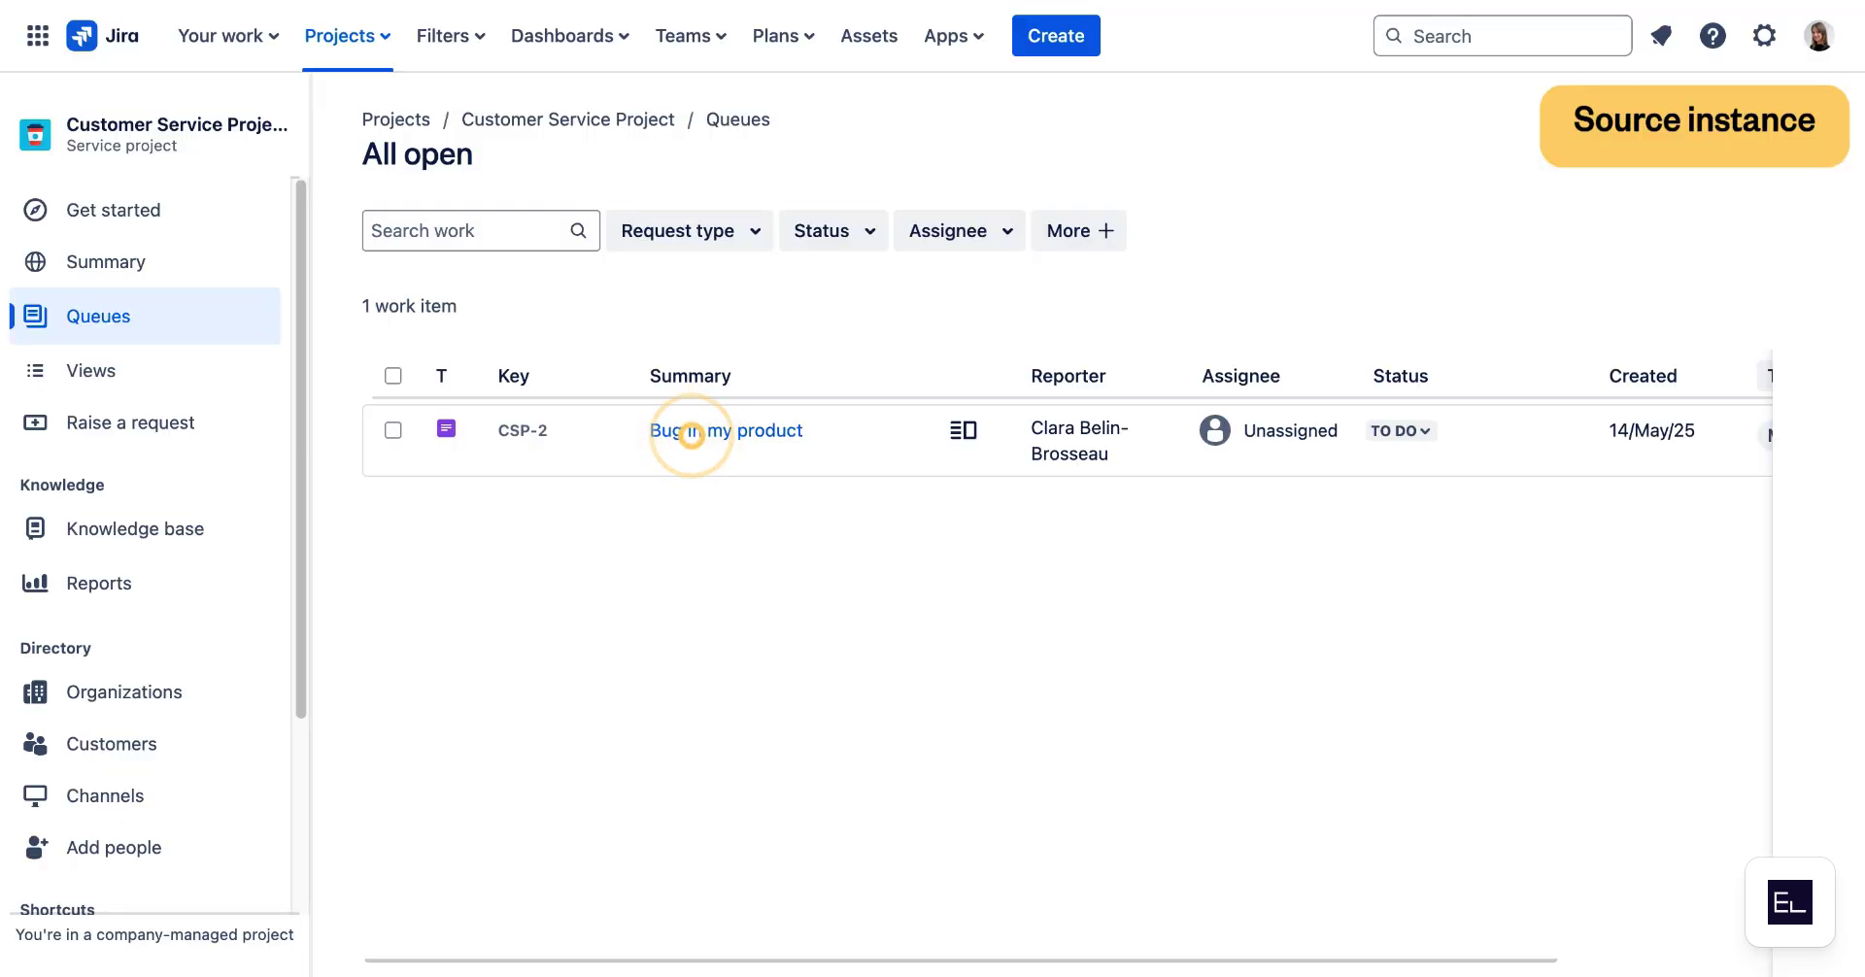
Copy the "Bug in my product" request with the Remote instance recipe into the Platform Development (PLAT) project as a Bug.
click(691, 434)
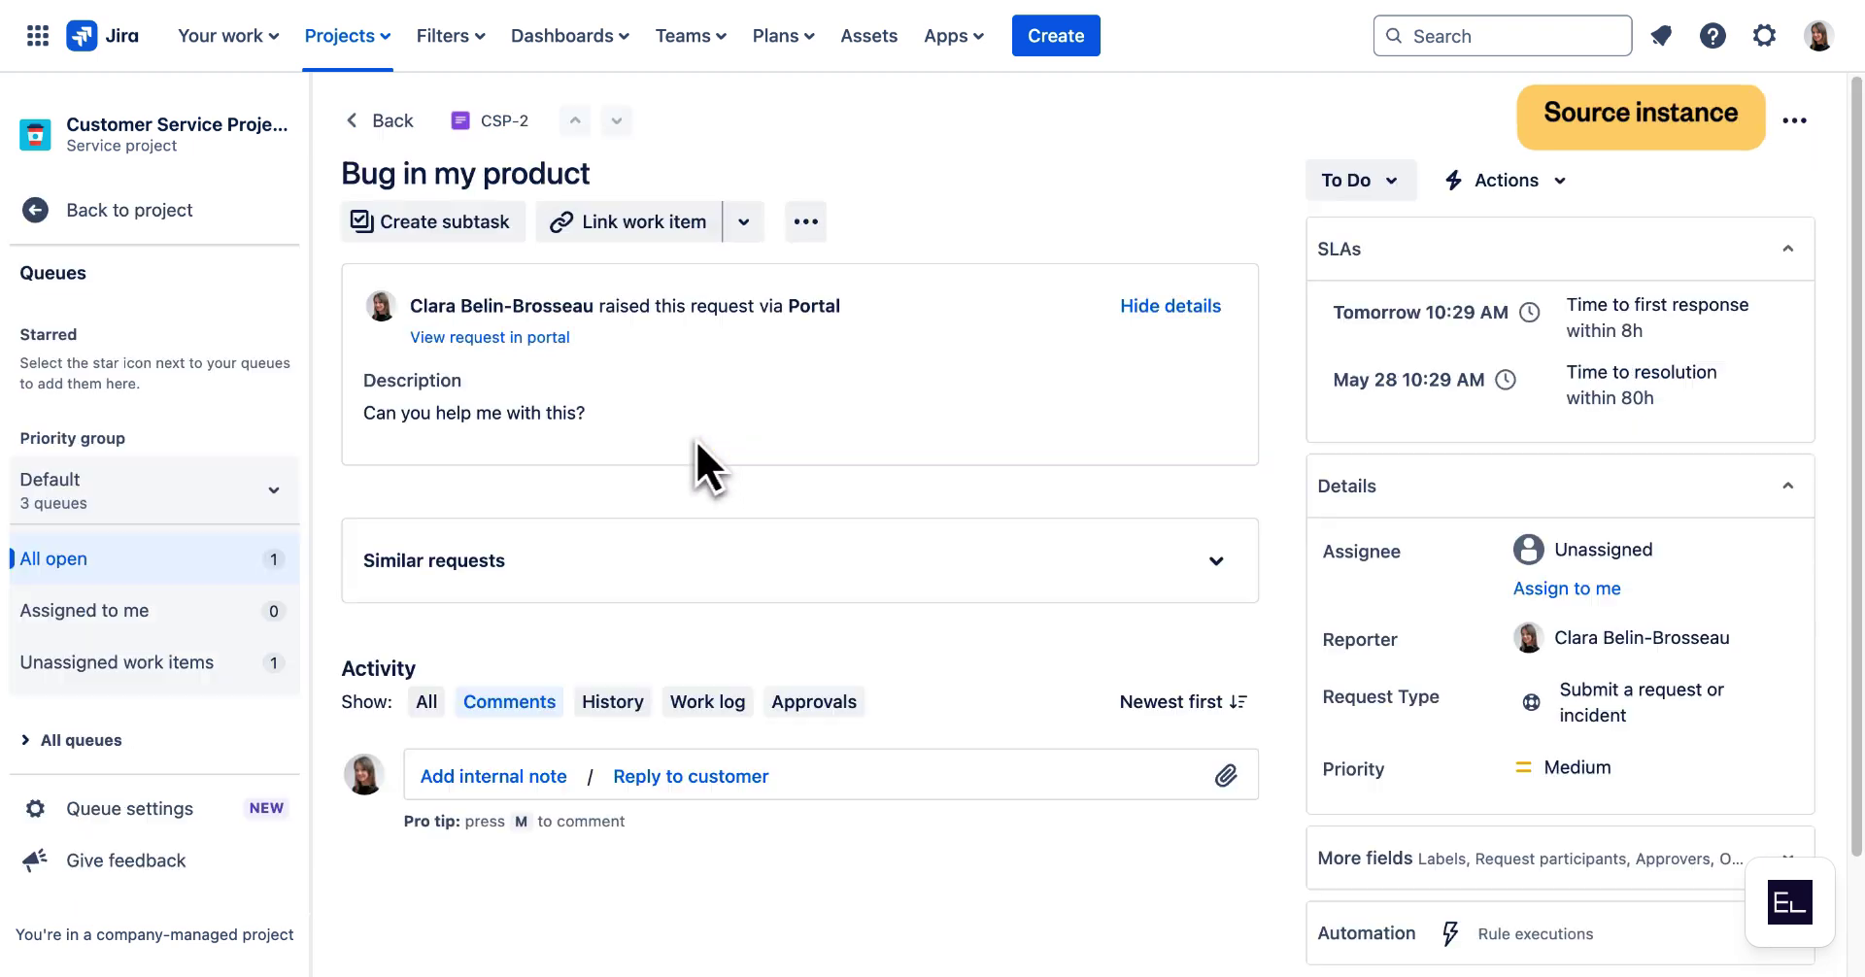
click(1783, 125)
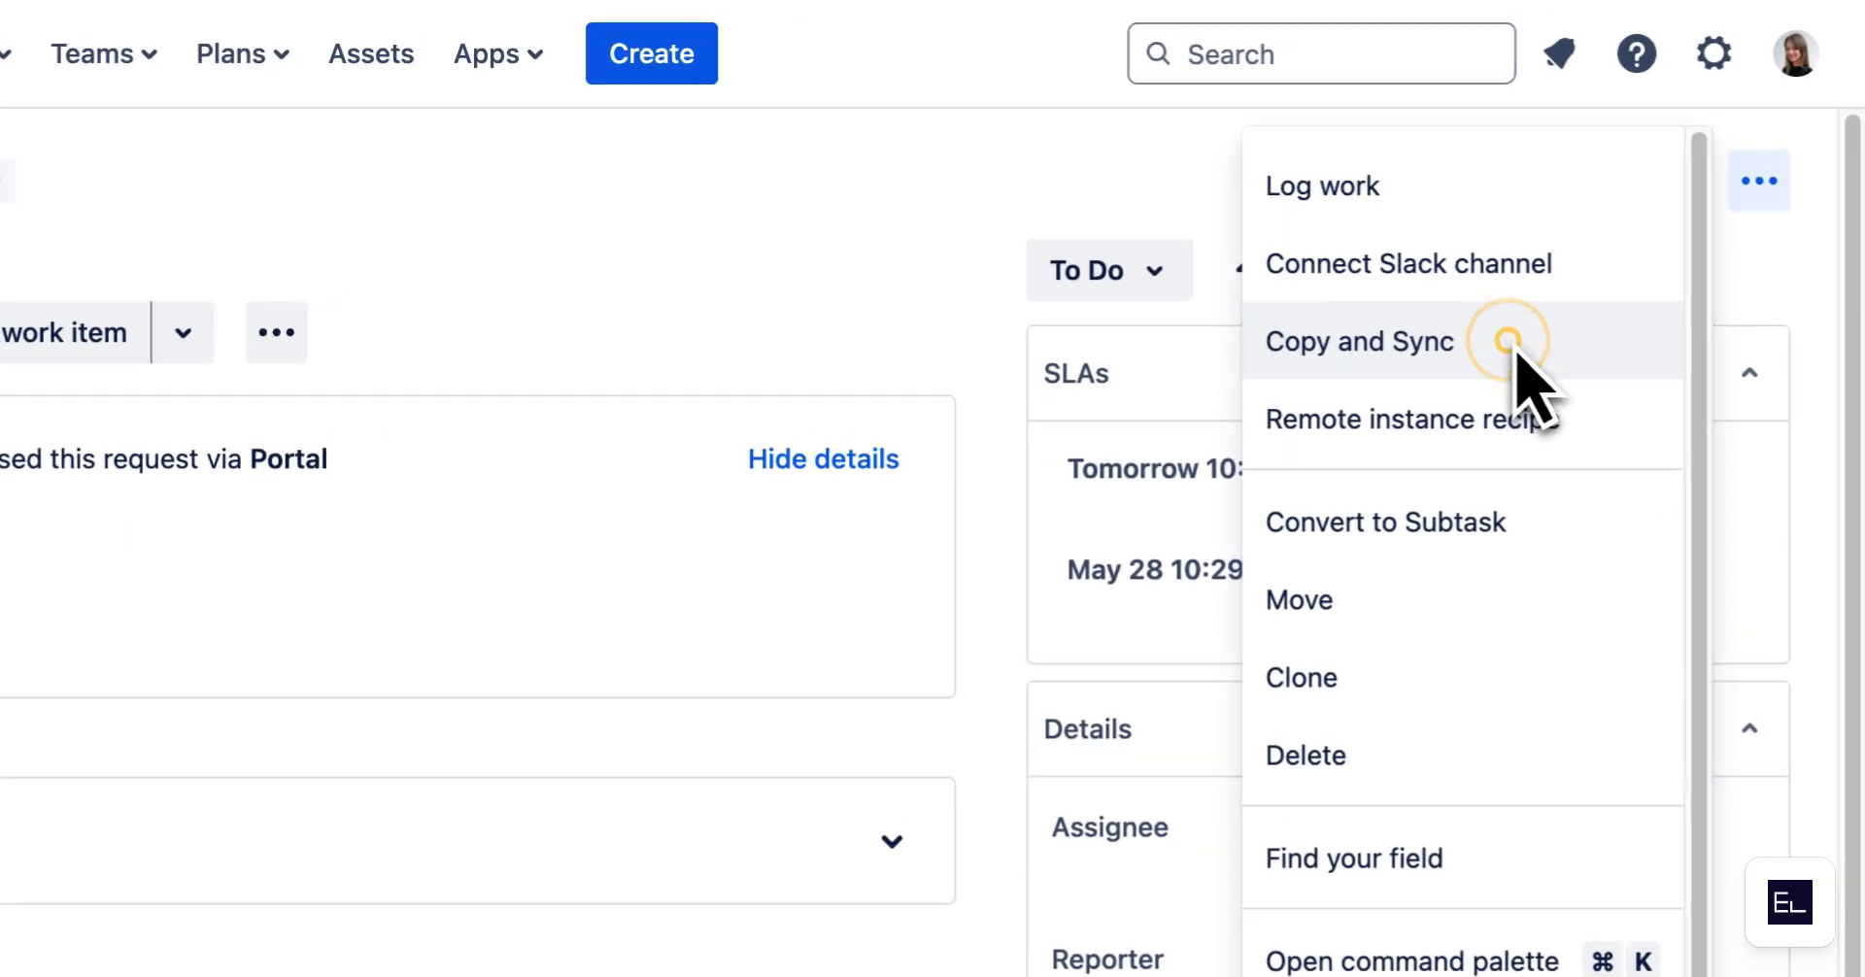
click(1511, 348)
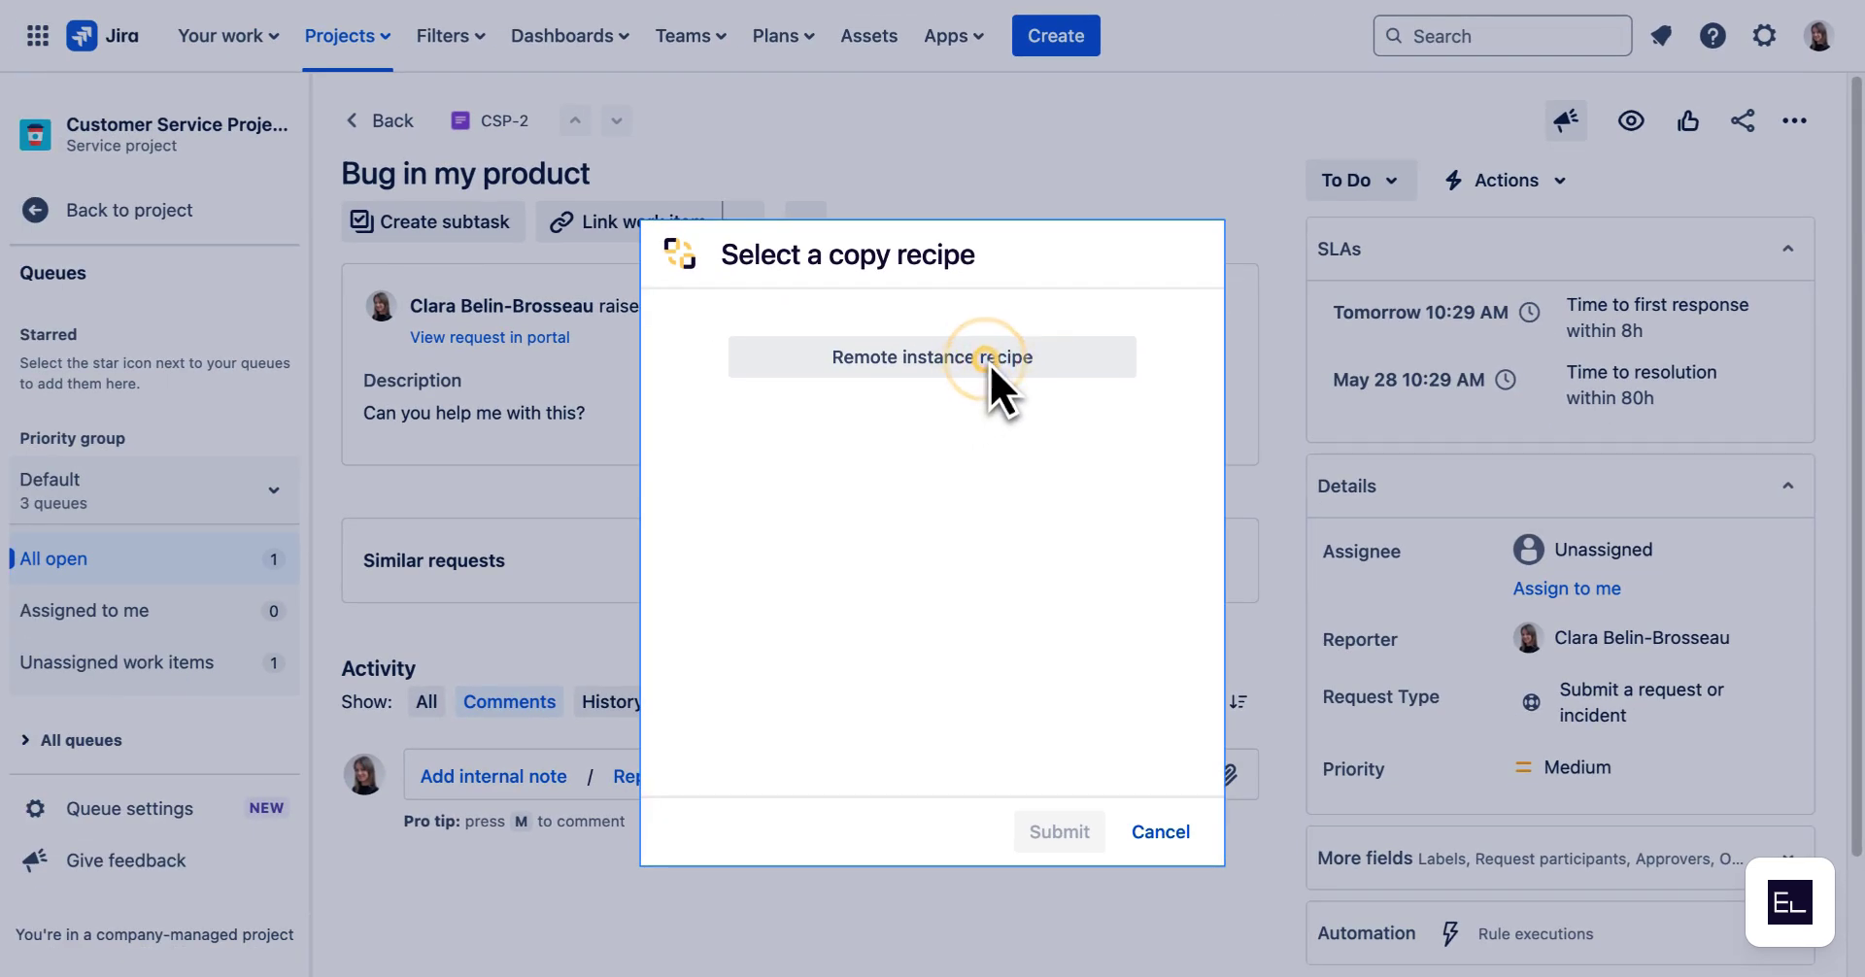
click(988, 361)
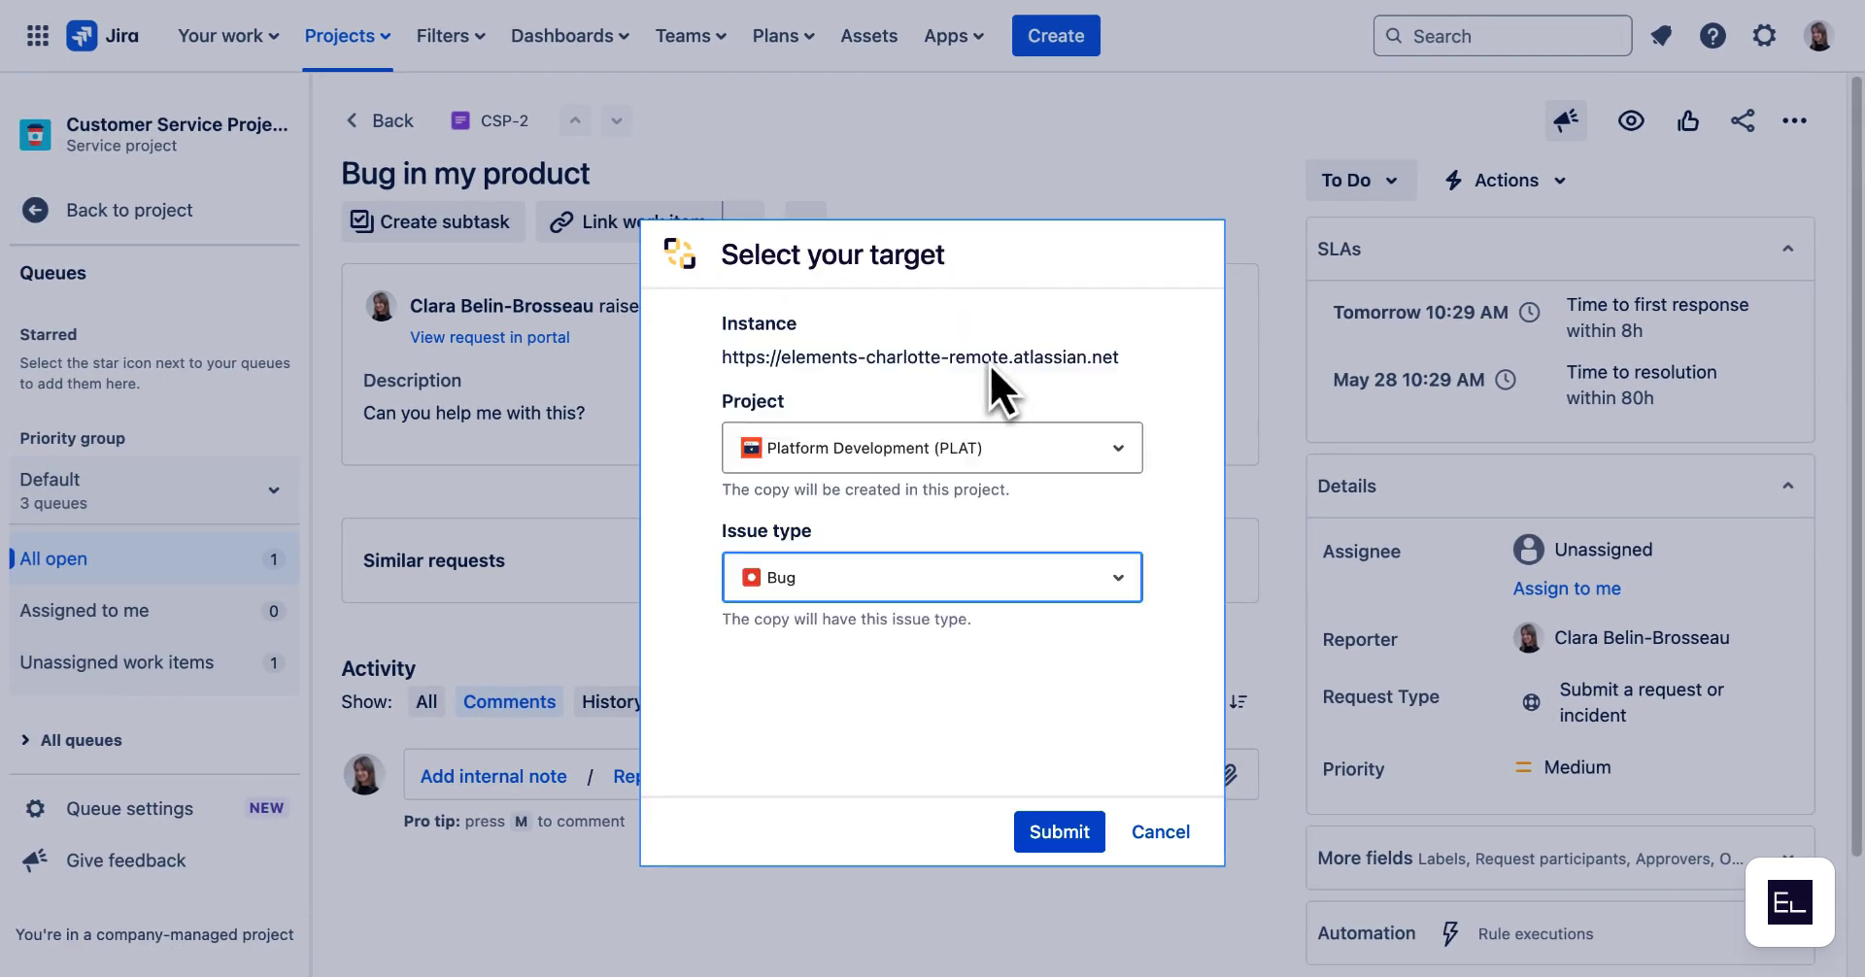
click(1074, 831)
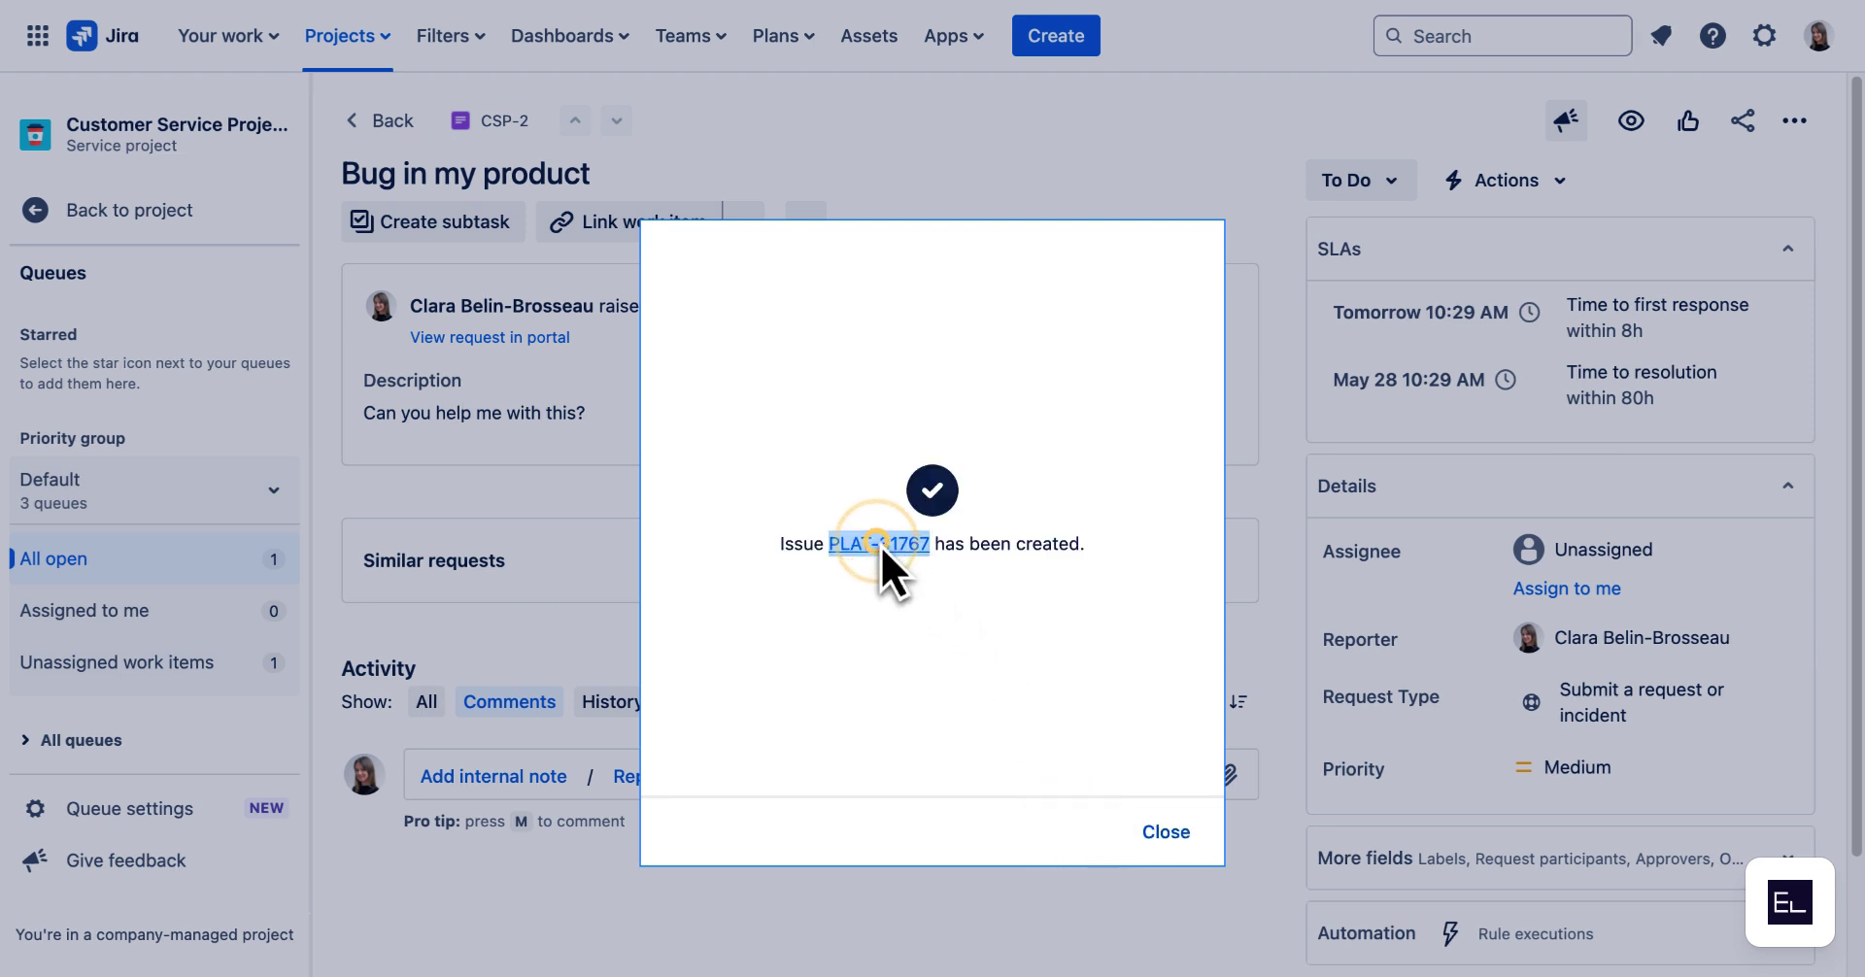
Open the newly copied issue in the remote instance and check the Elements Copy & Sync audit logs in the source instance.
click(879, 544)
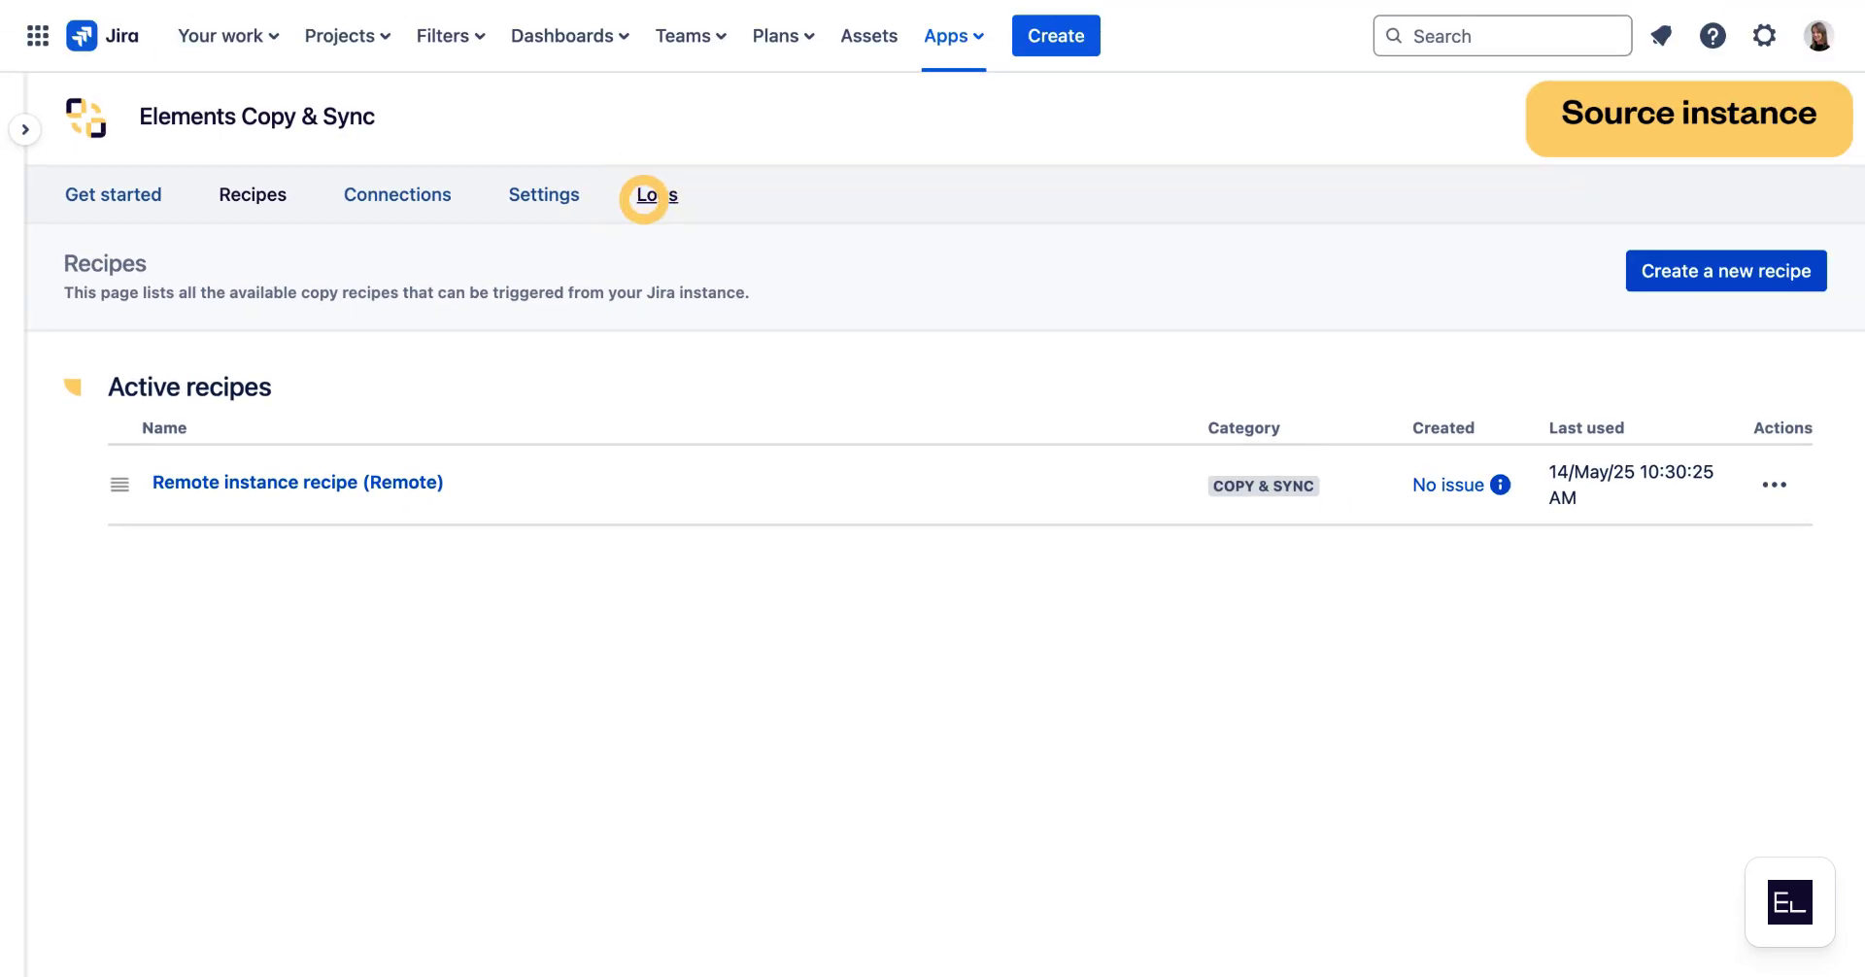
click(645, 198)
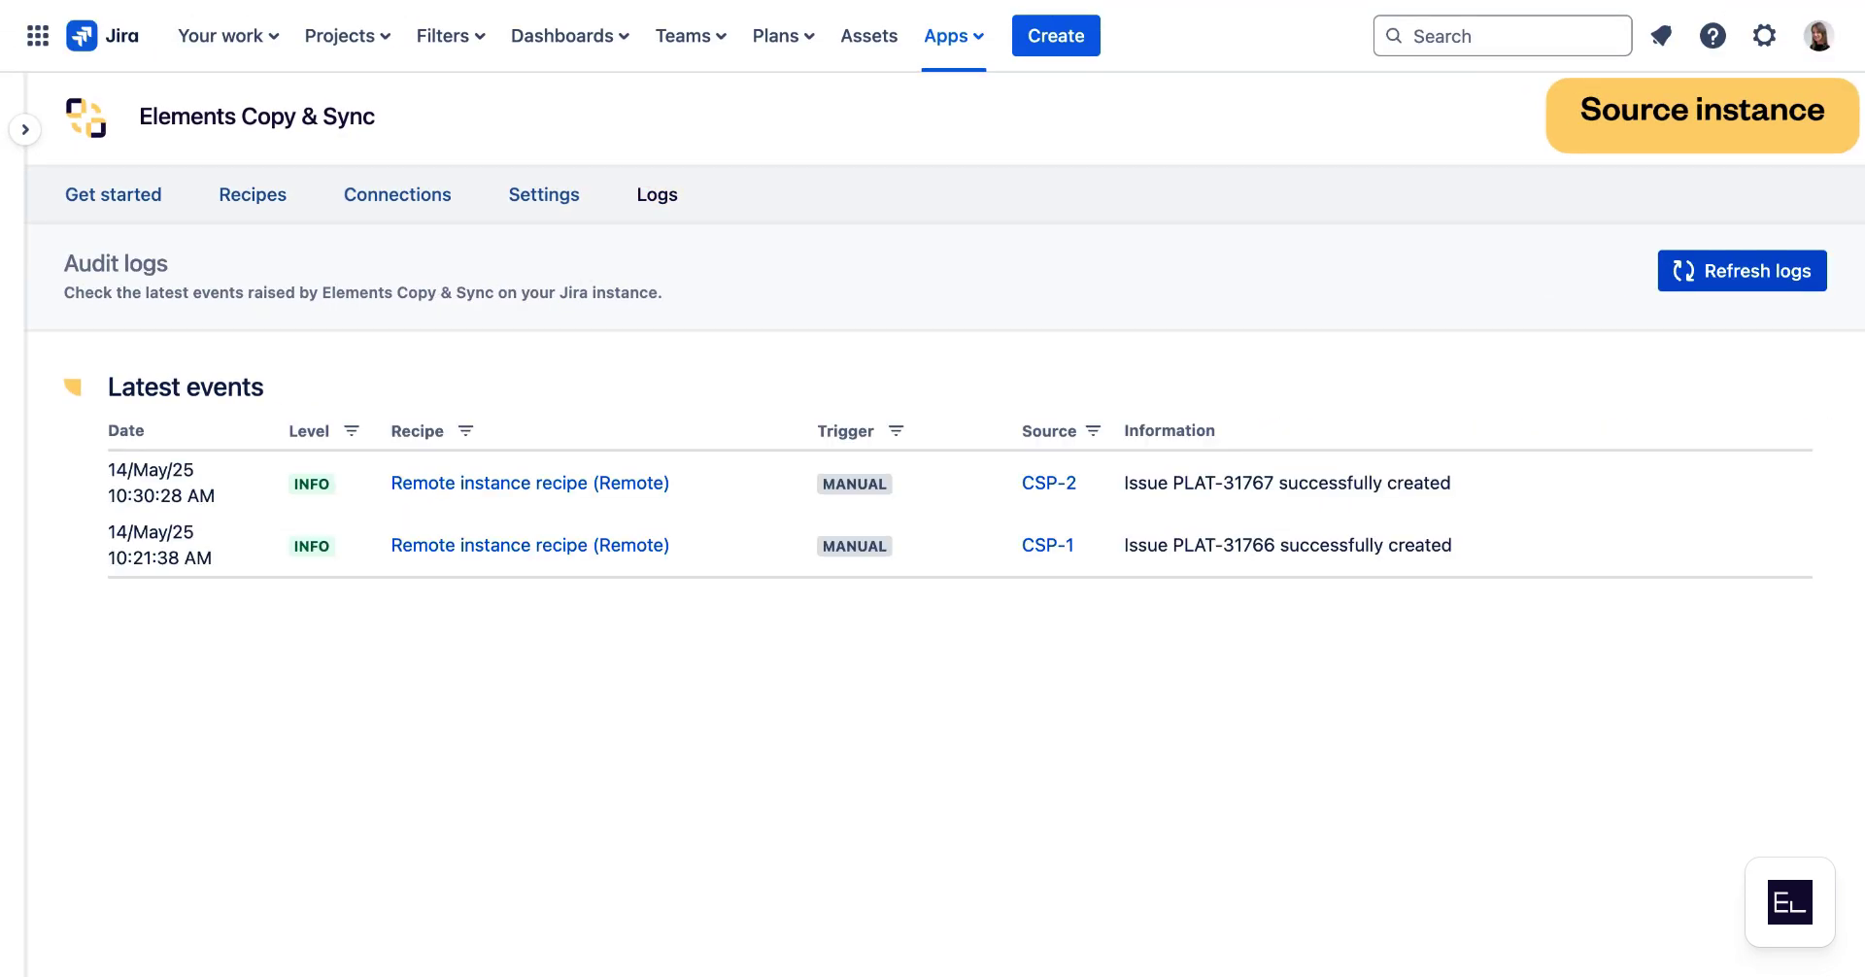